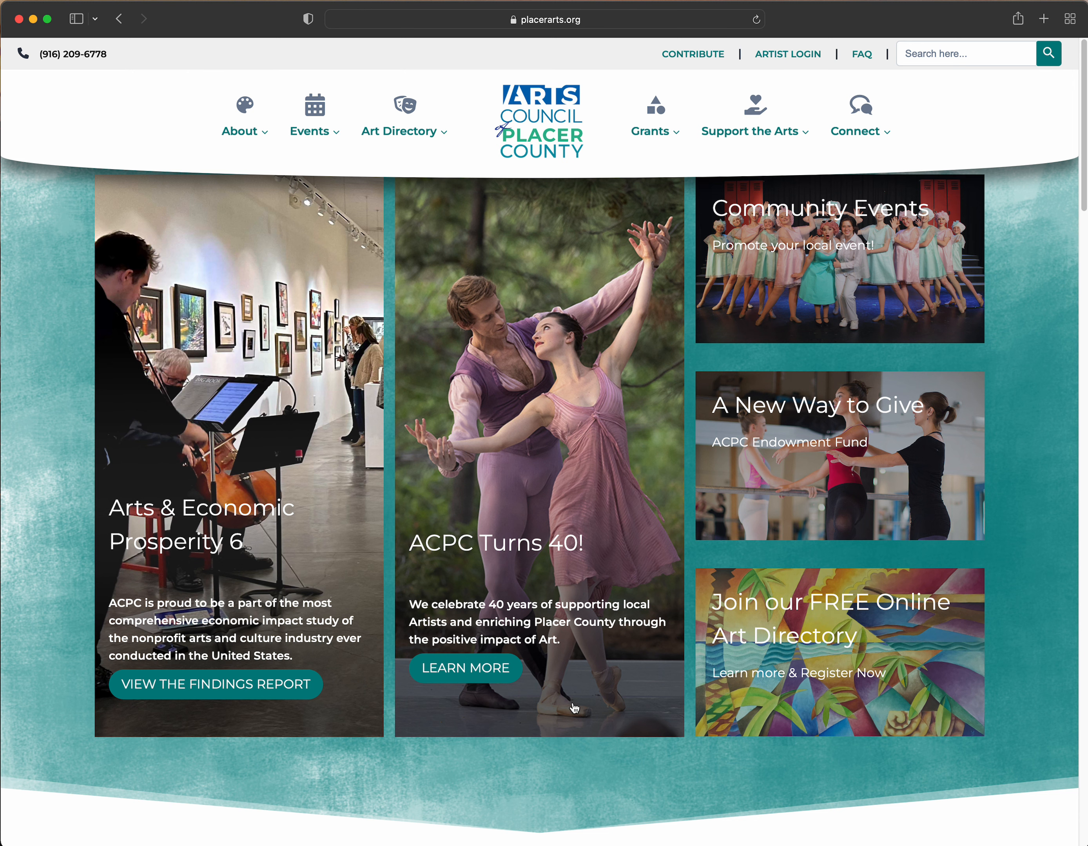
# - Open Join the Directory from the Art Directory menu on the homepage
pyautogui.moveTo(408, 142)
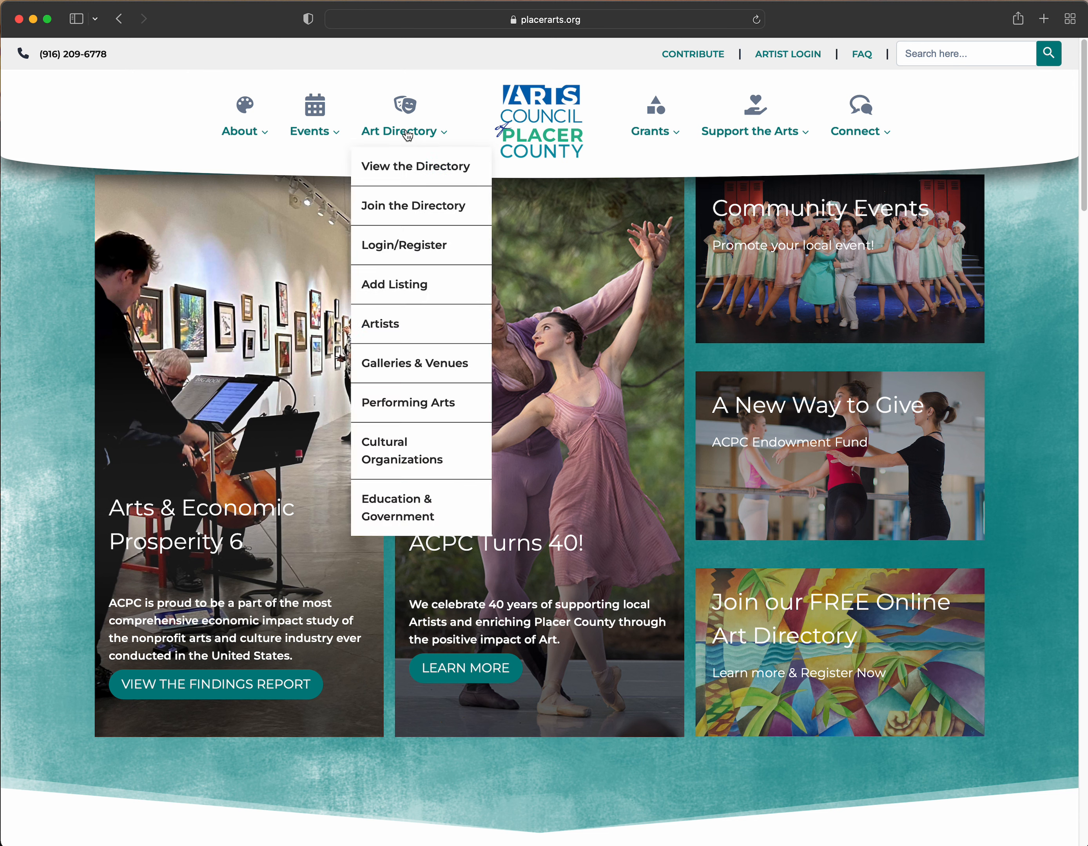
pyautogui.click(426, 209)
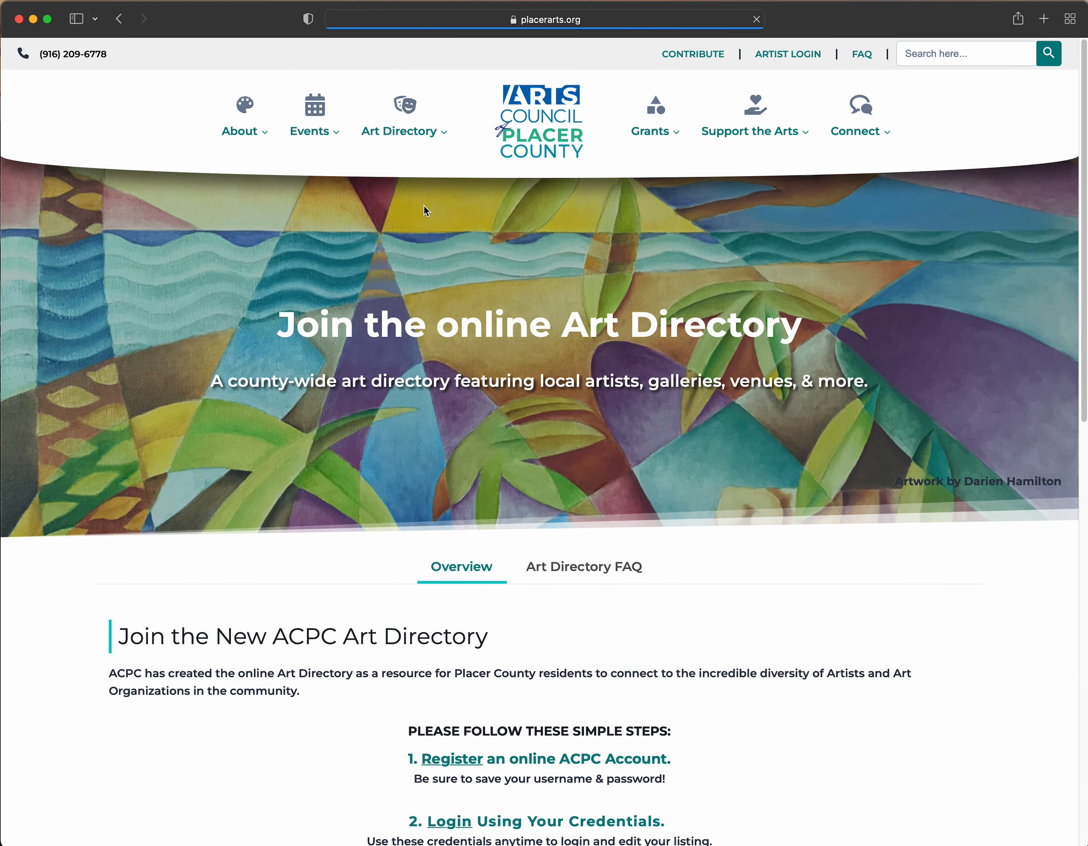
# - Read through the directory joining steps and continue with Get Started to registration
pyautogui.scroll(-5, 655, 365)
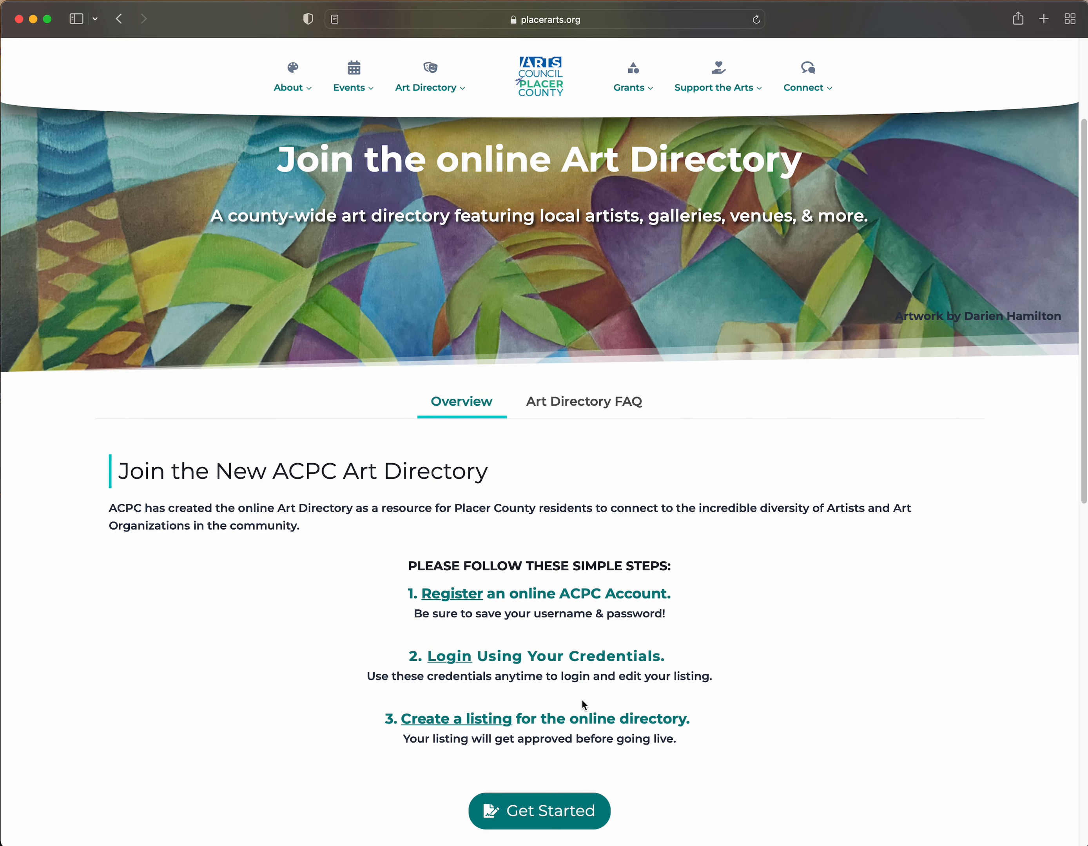
pyautogui.scroll(-1, 564, 746)
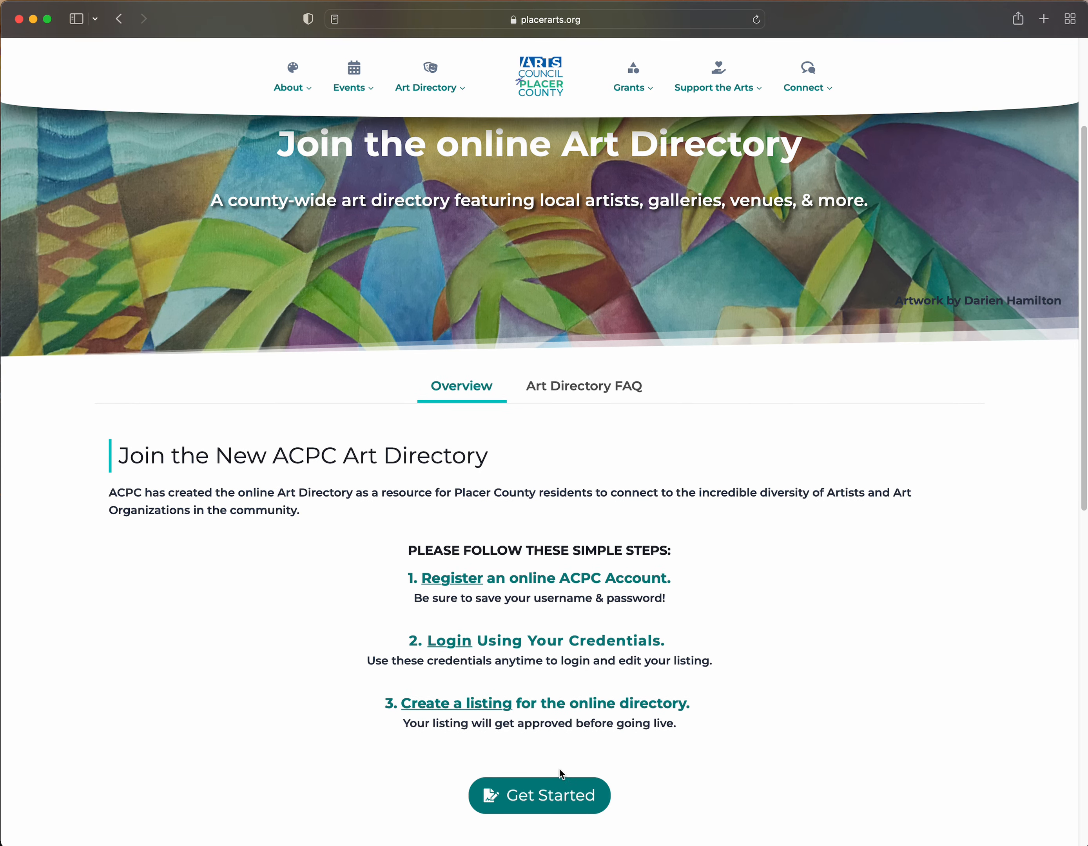
pyautogui.click(554, 797)
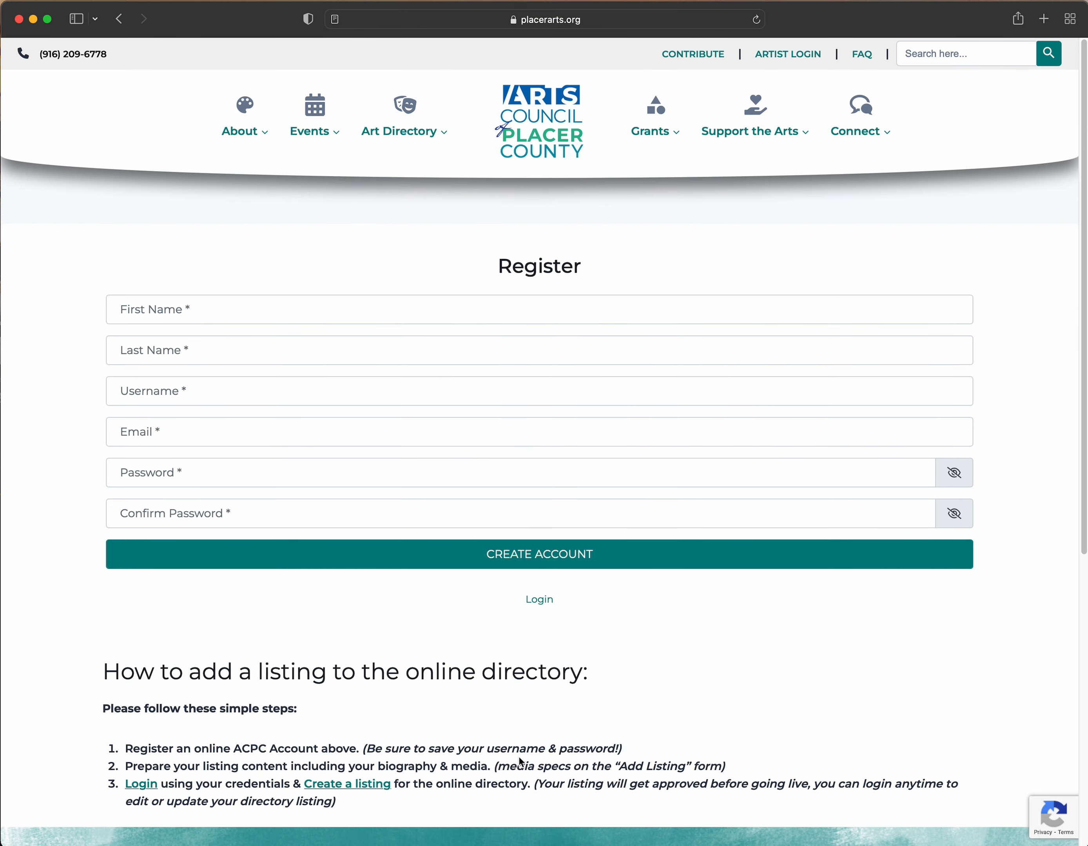
# - Enter the artist's first and last name, a username and the e-mail address
pyautogui.click(328, 313)
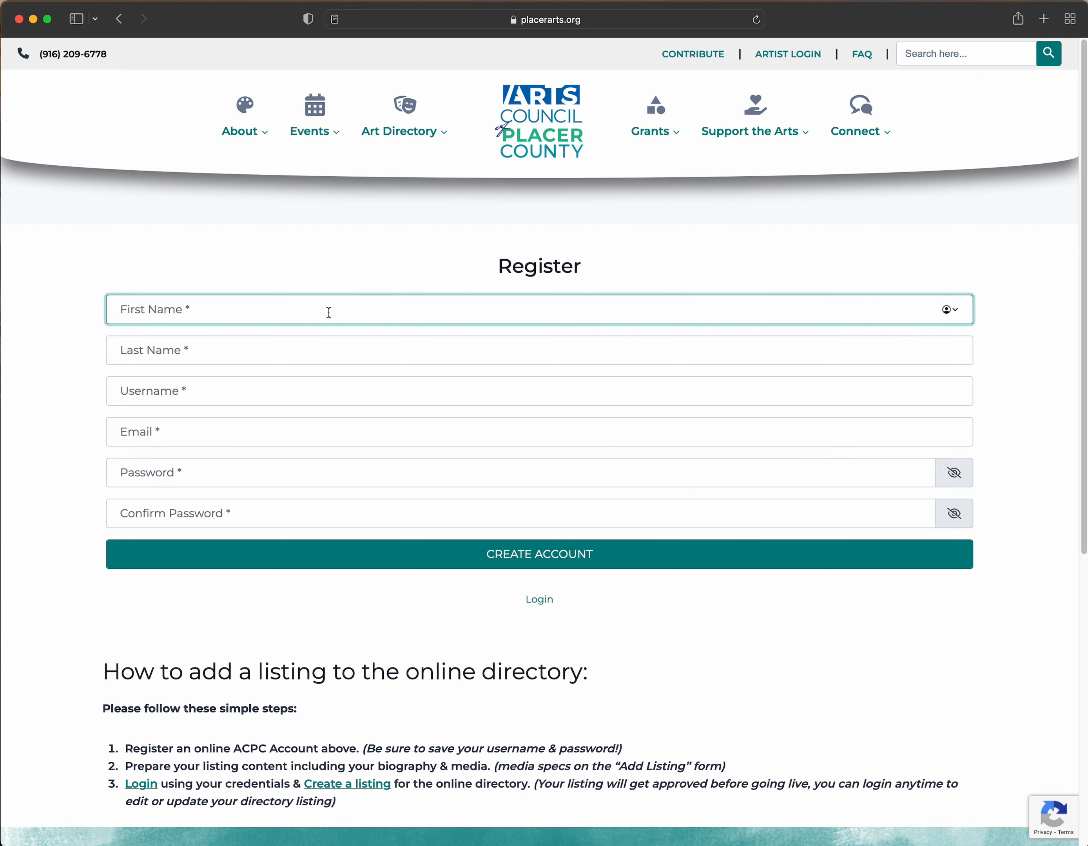
pyautogui.press('Tab')
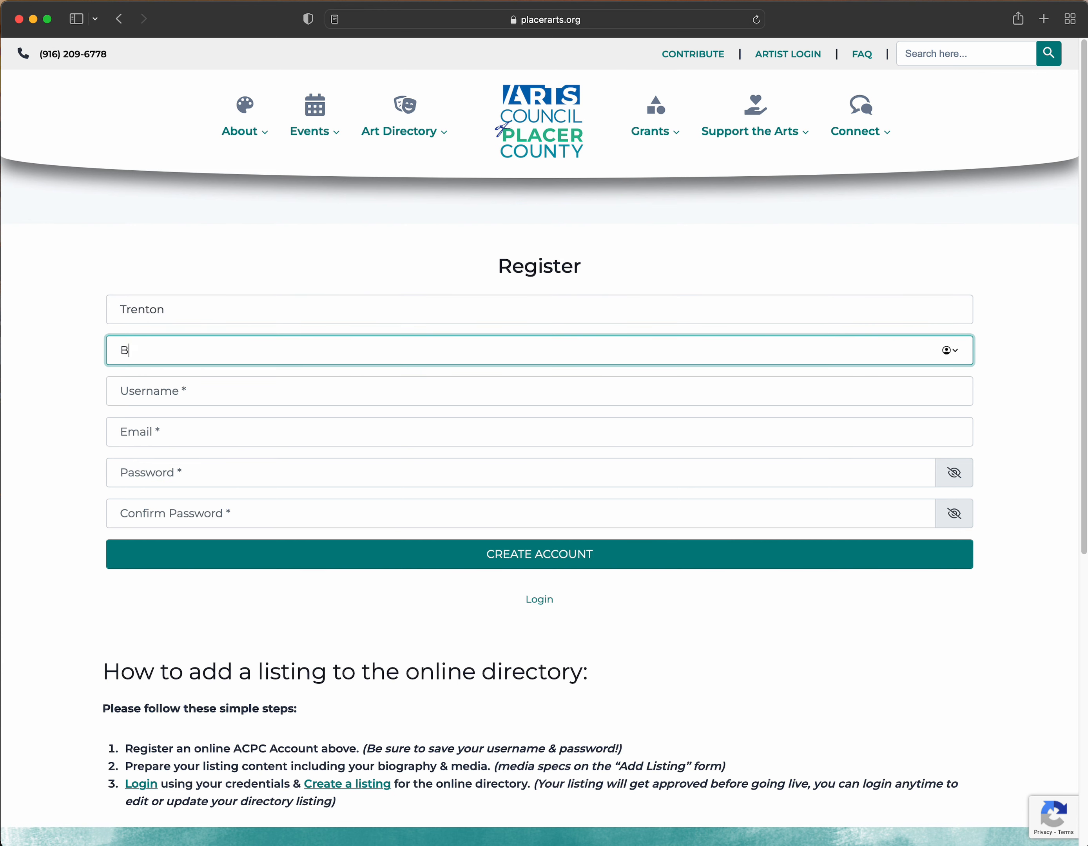
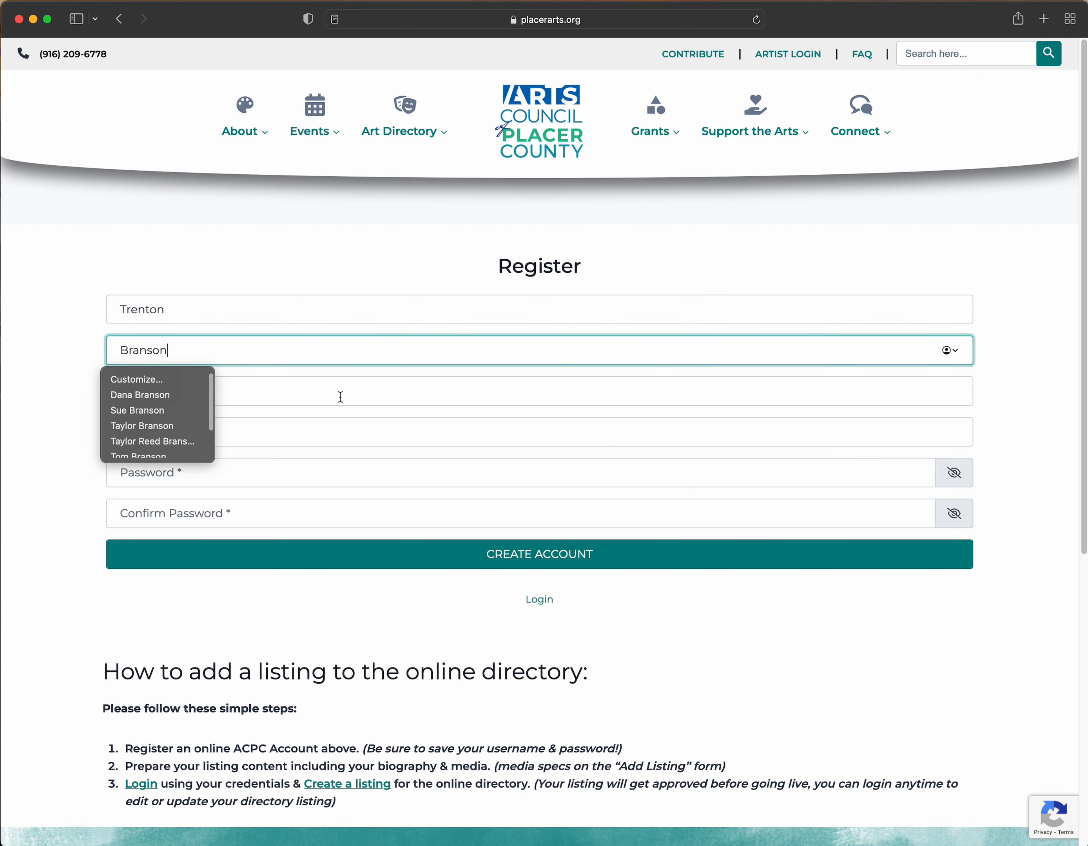
pyautogui.click(341, 397)
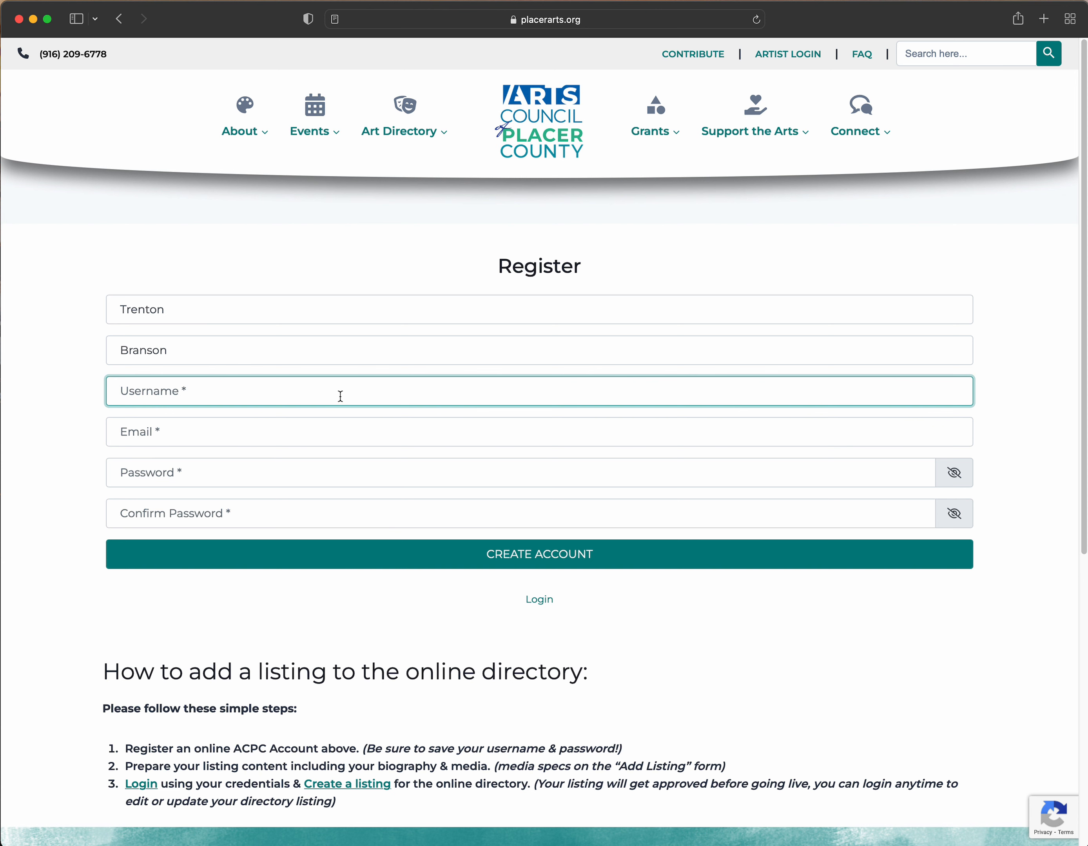
pyautogui.write('webmaster')
pyautogui.press('Tab')
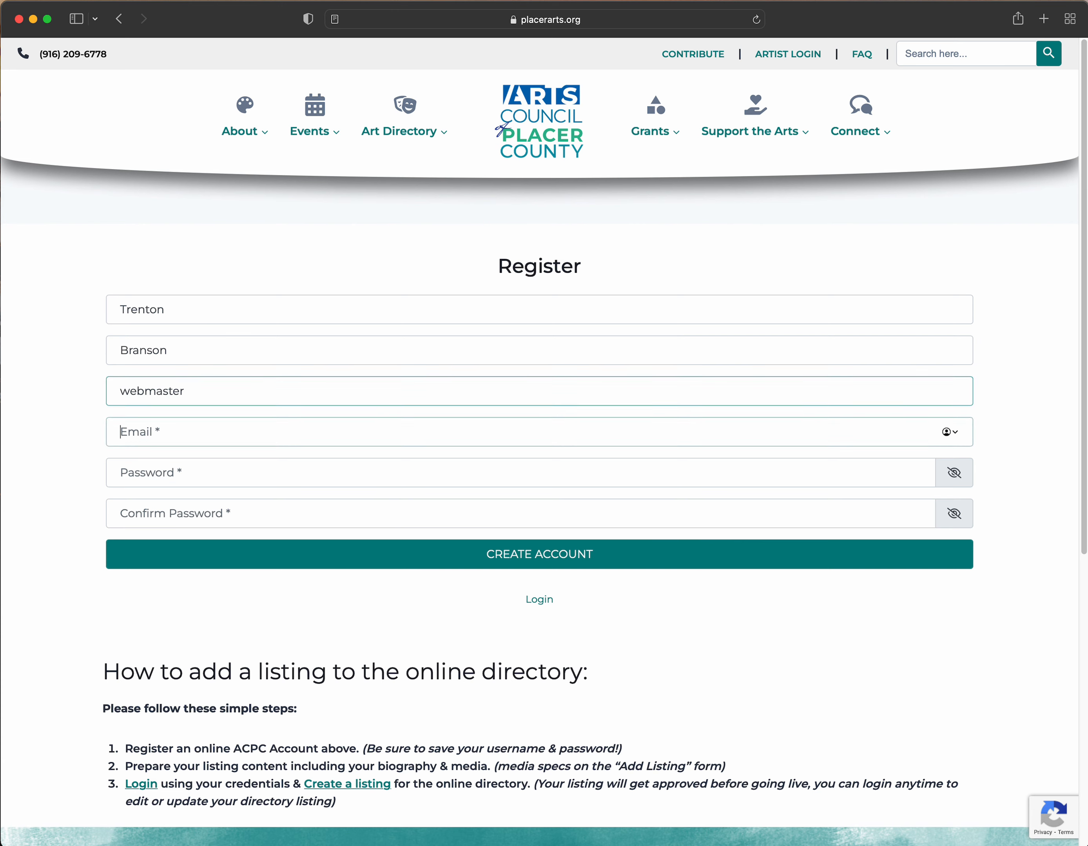
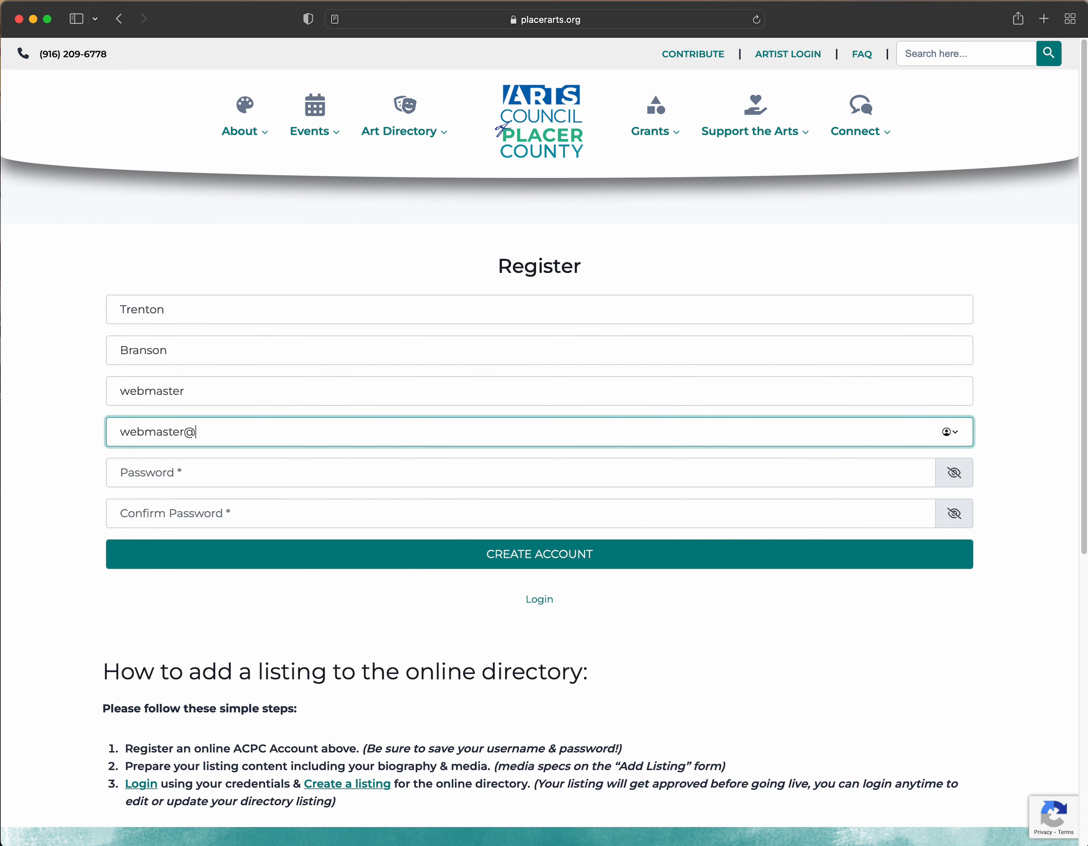
# - Enter and confirm the account password, declining Safari's suggested strong password
pyautogui.click(325, 471)
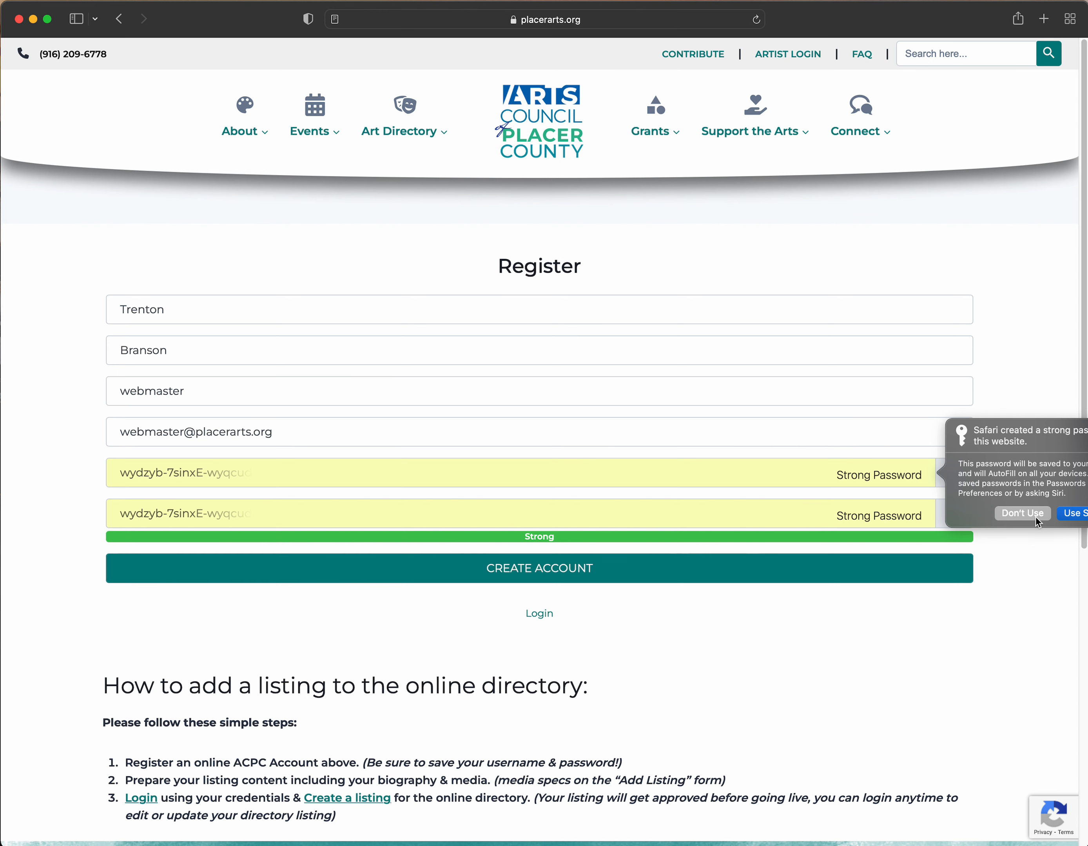
pyautogui.click(1023, 514)
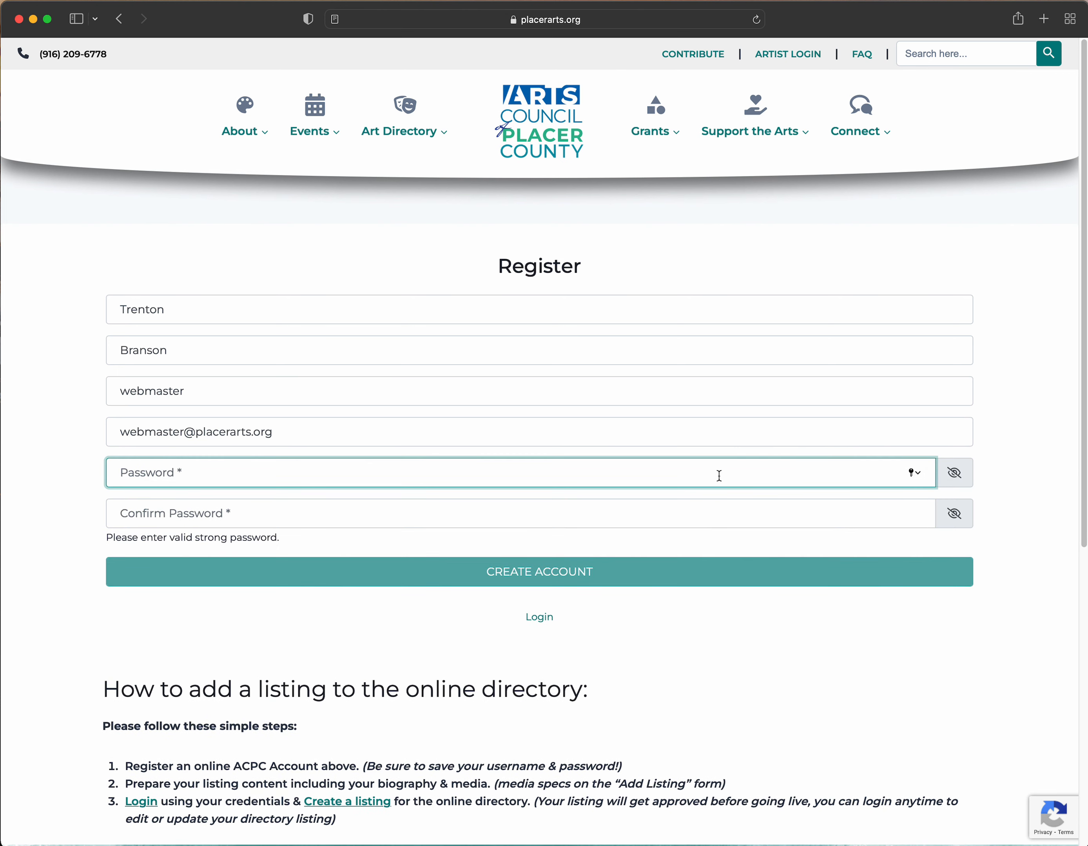
pyautogui.write('••••••••••')
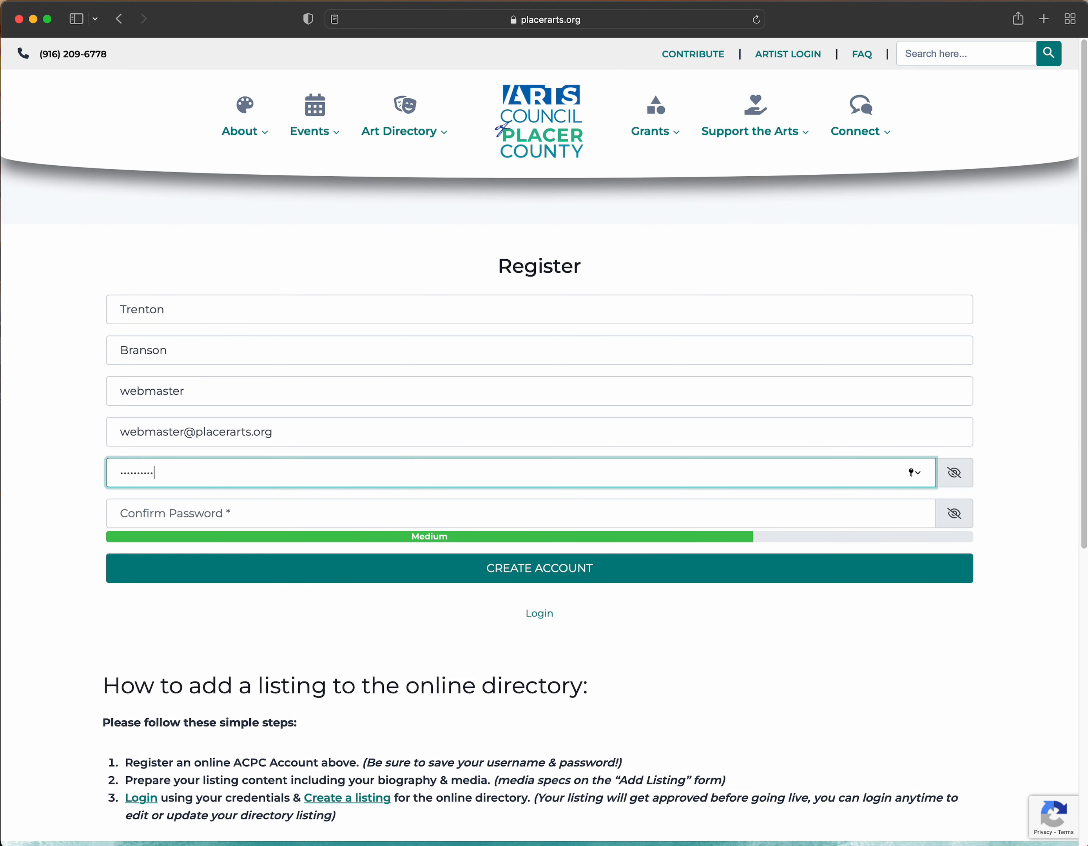
pyautogui.write('••')
pyautogui.press('Tab')
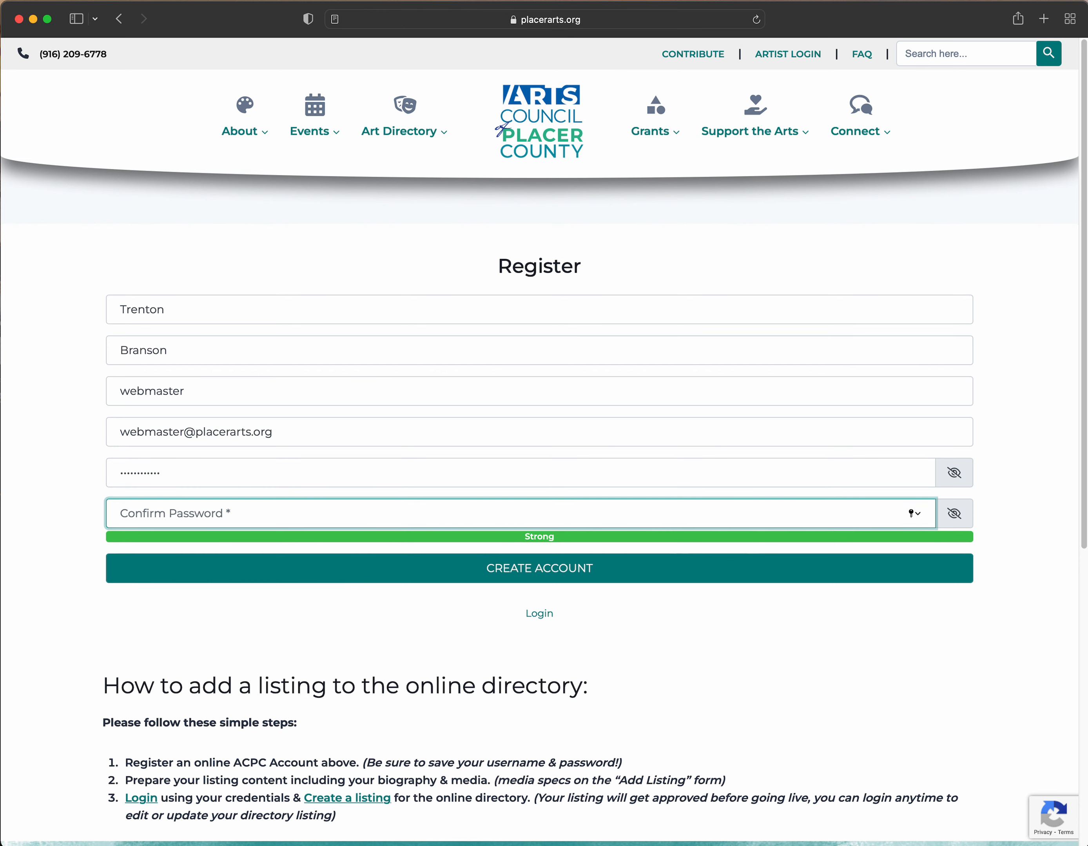
pyautogui.write('••••••••••')
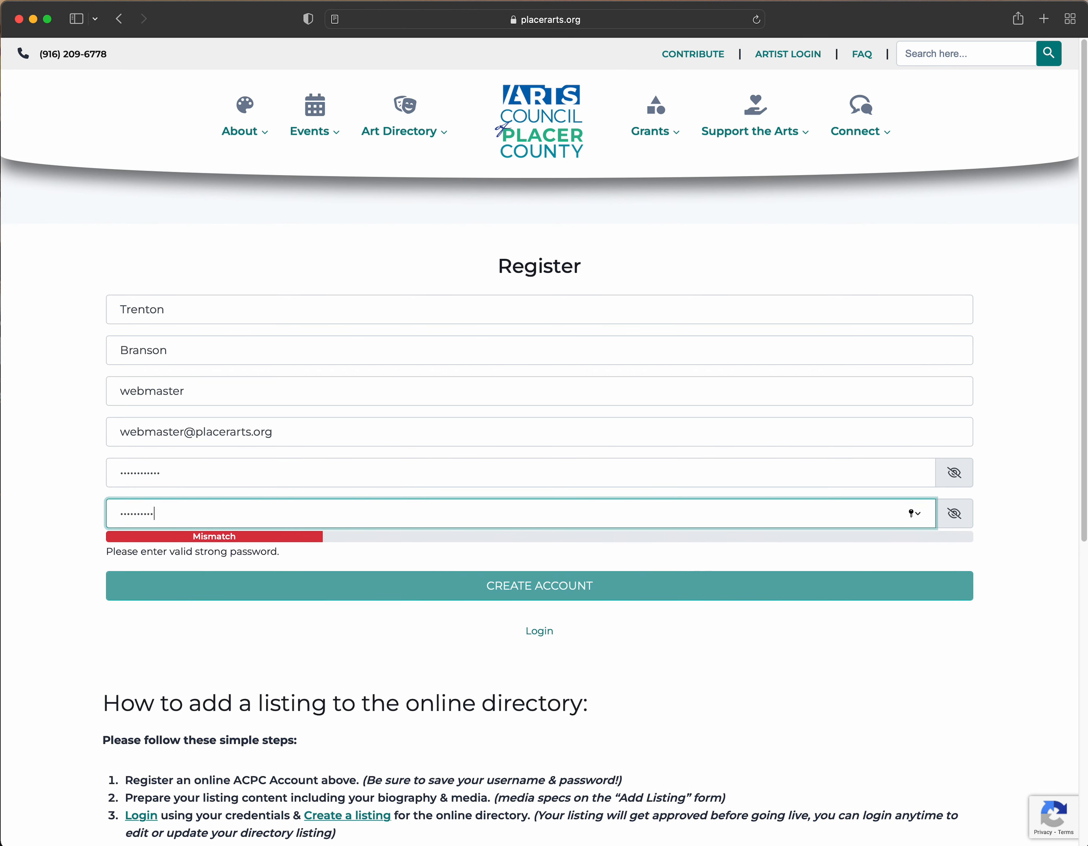
pyautogui.write('••')
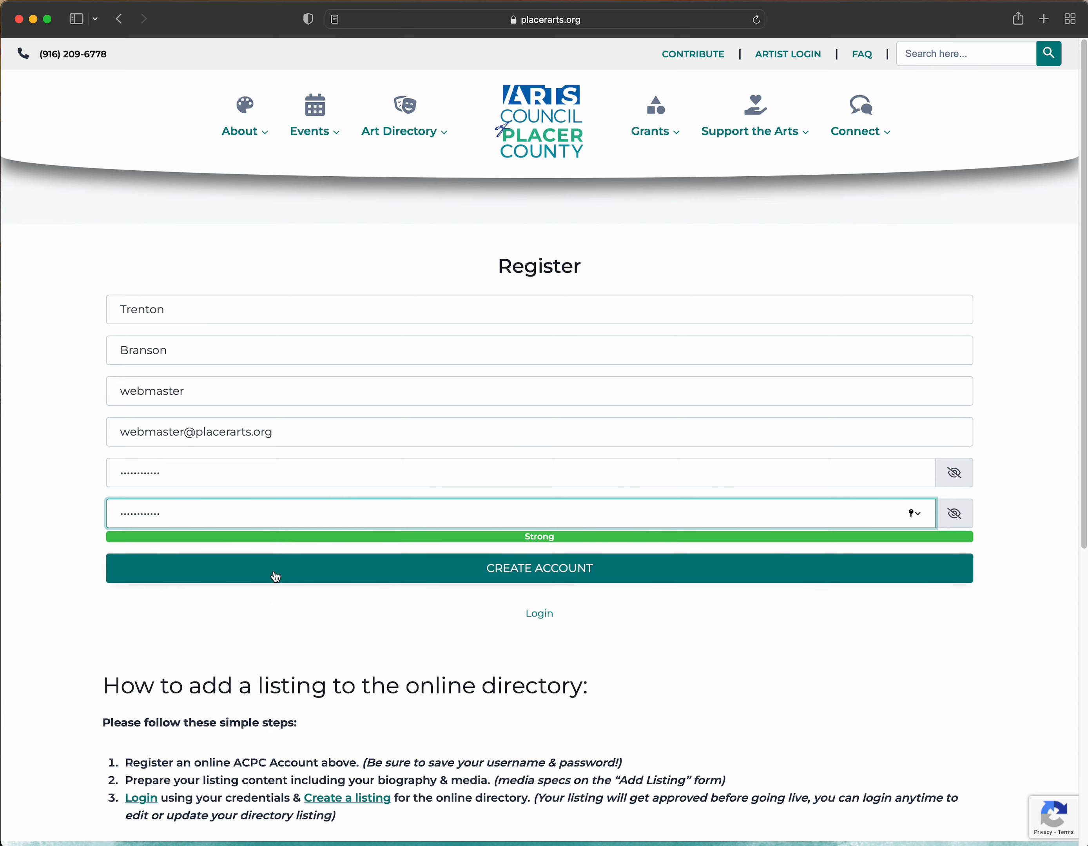
pyautogui.click(251, 614)
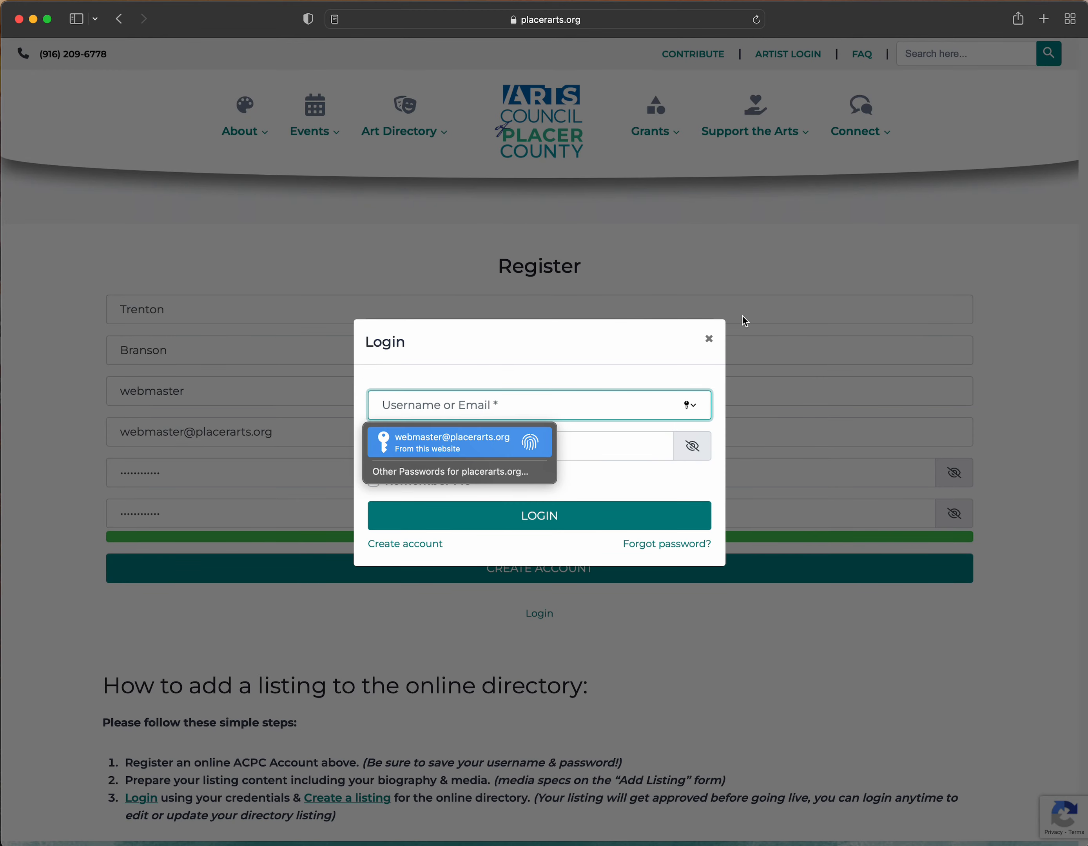
pyautogui.click(709, 338)
# - Submit the registration to create the account and go to the artist login page
pyautogui.click(543, 567)
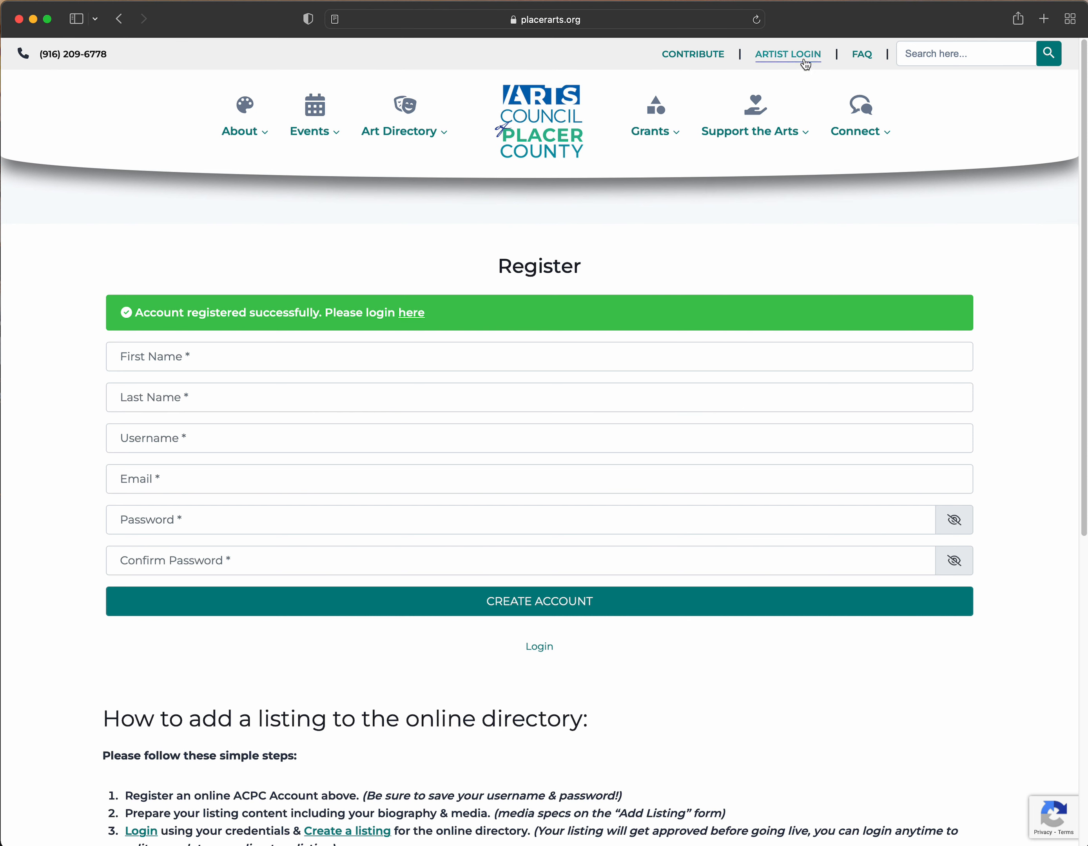
pyautogui.moveTo(428, 134)
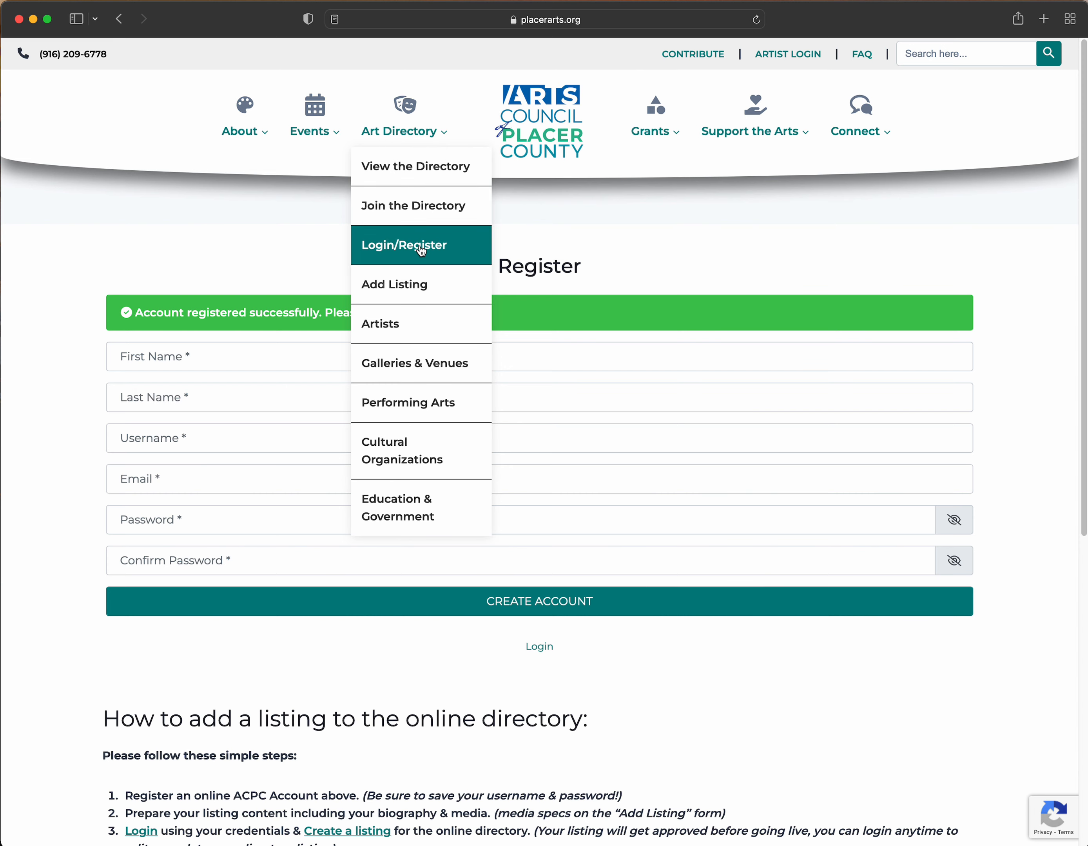
pyautogui.click(797, 54)
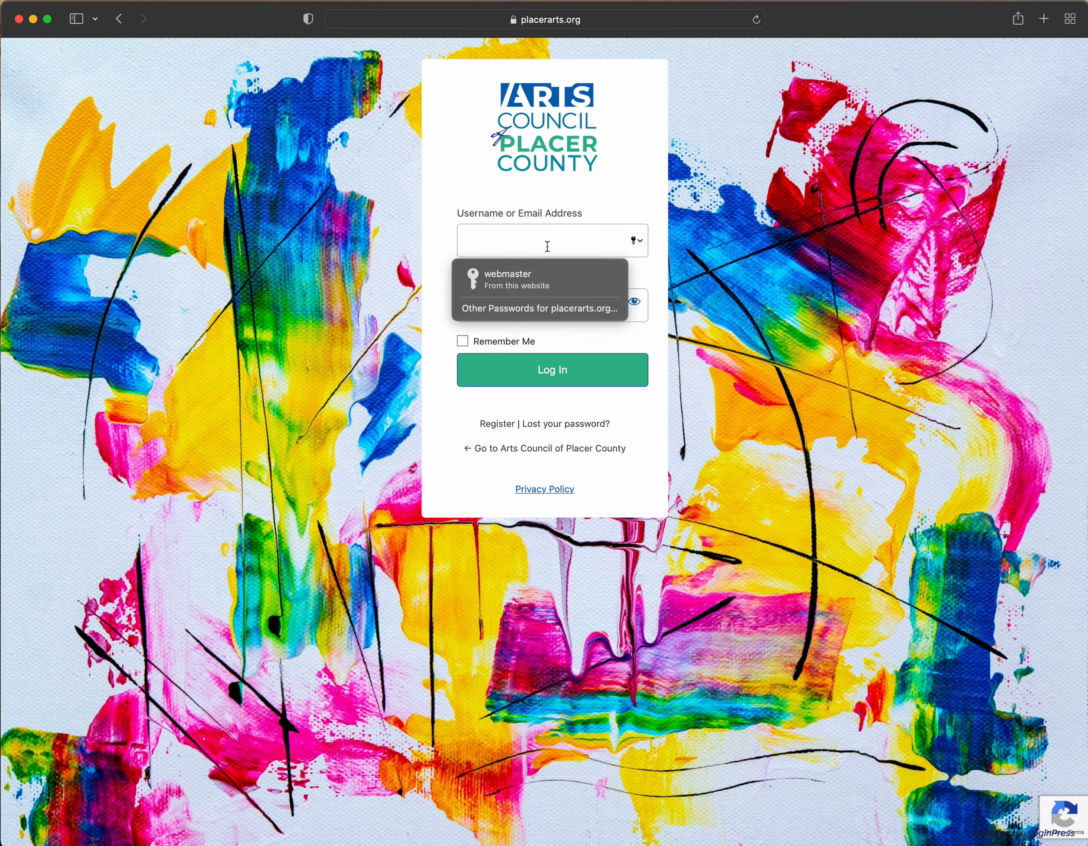
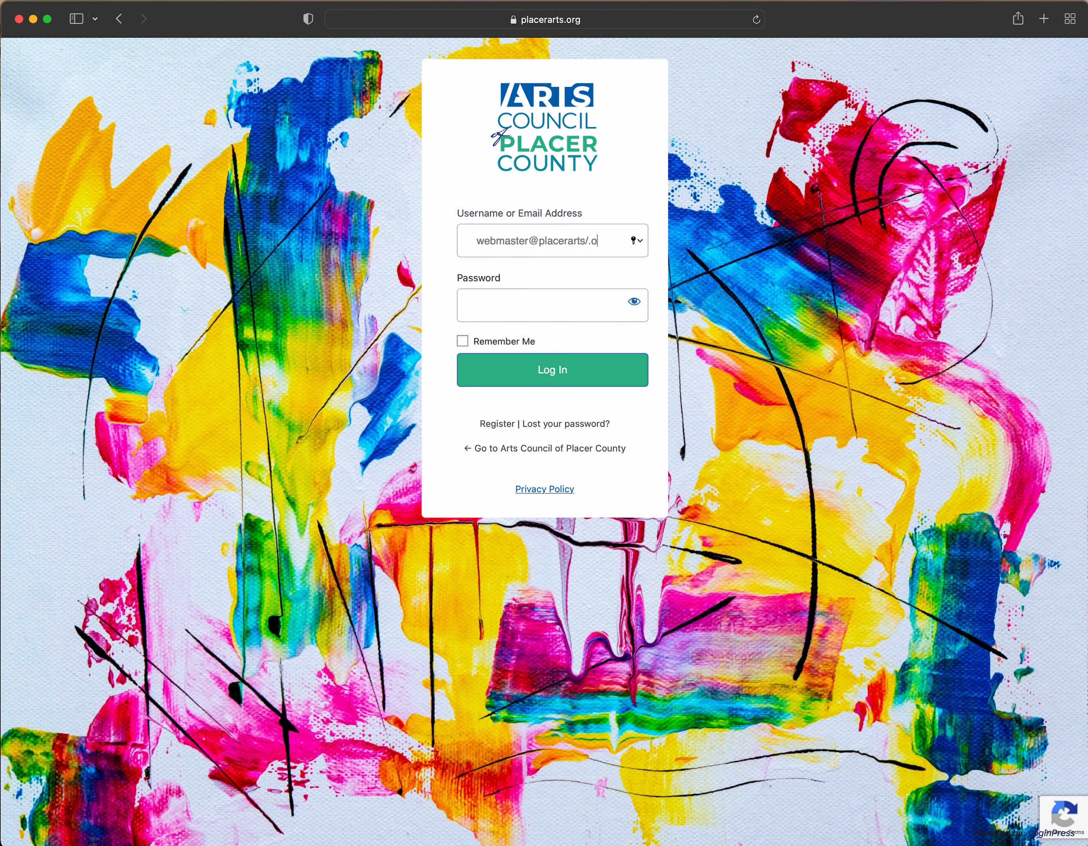
# - Log in to the new account with its e-mail address and password
pyautogui.press('Tab')
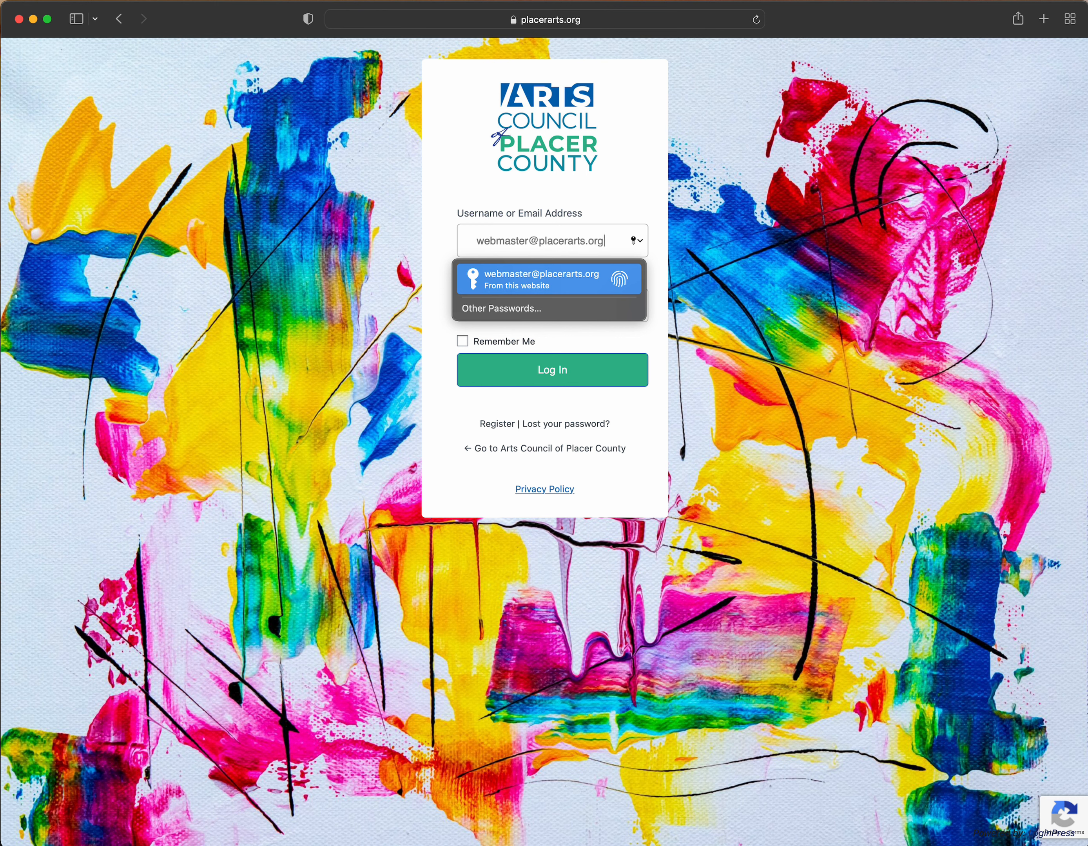
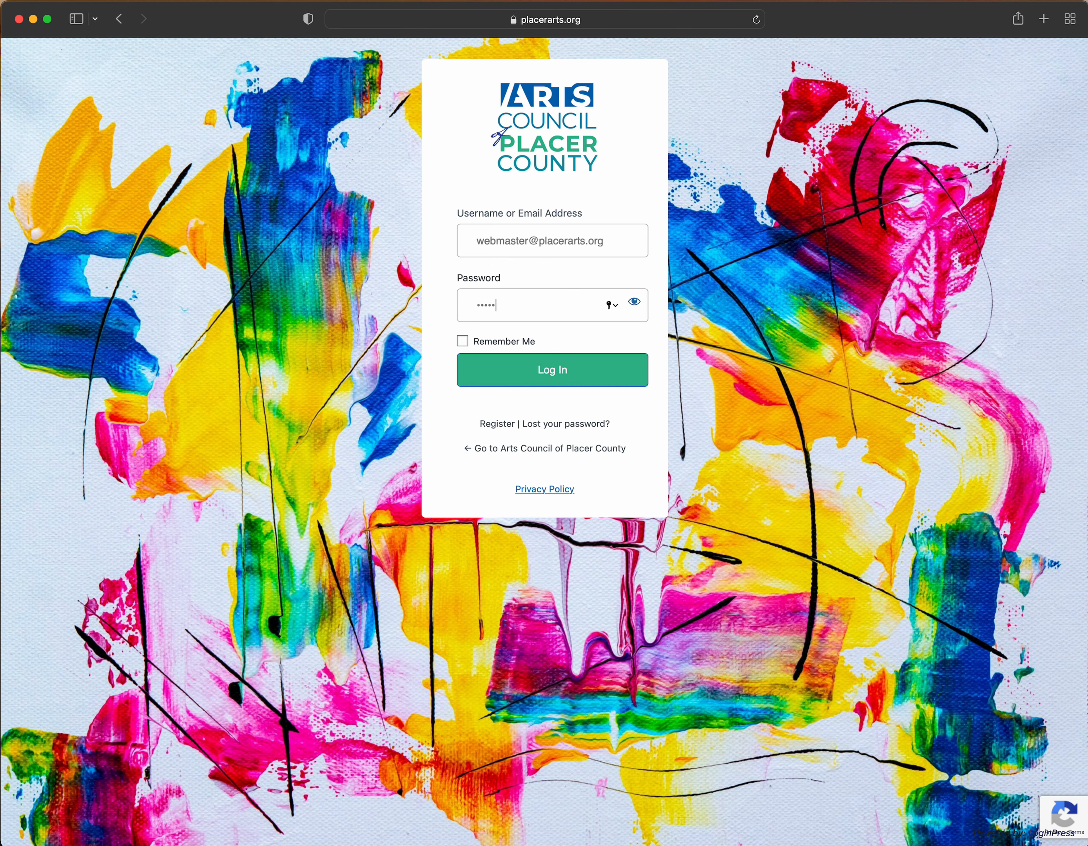
pyautogui.click(563, 373)
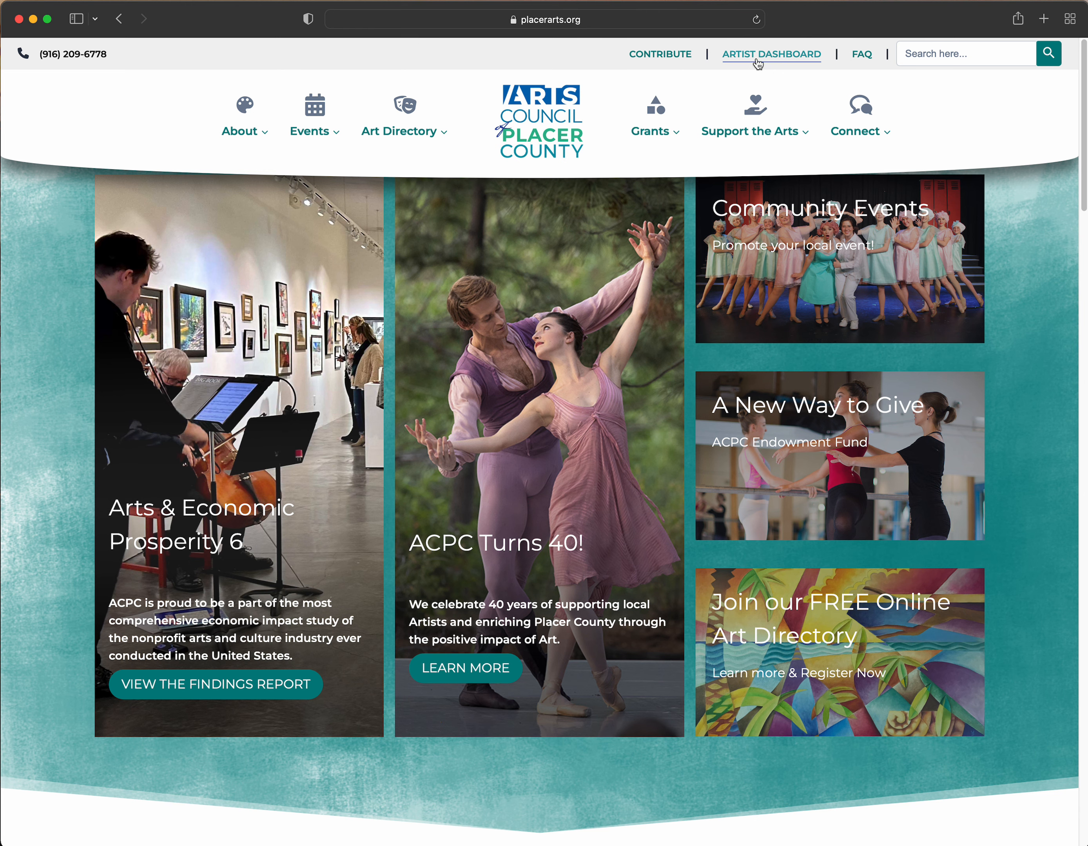
# - Browse the Artist Dashboard account pages, then return to Art Directory > Join the Directory
pyautogui.click(758, 57)
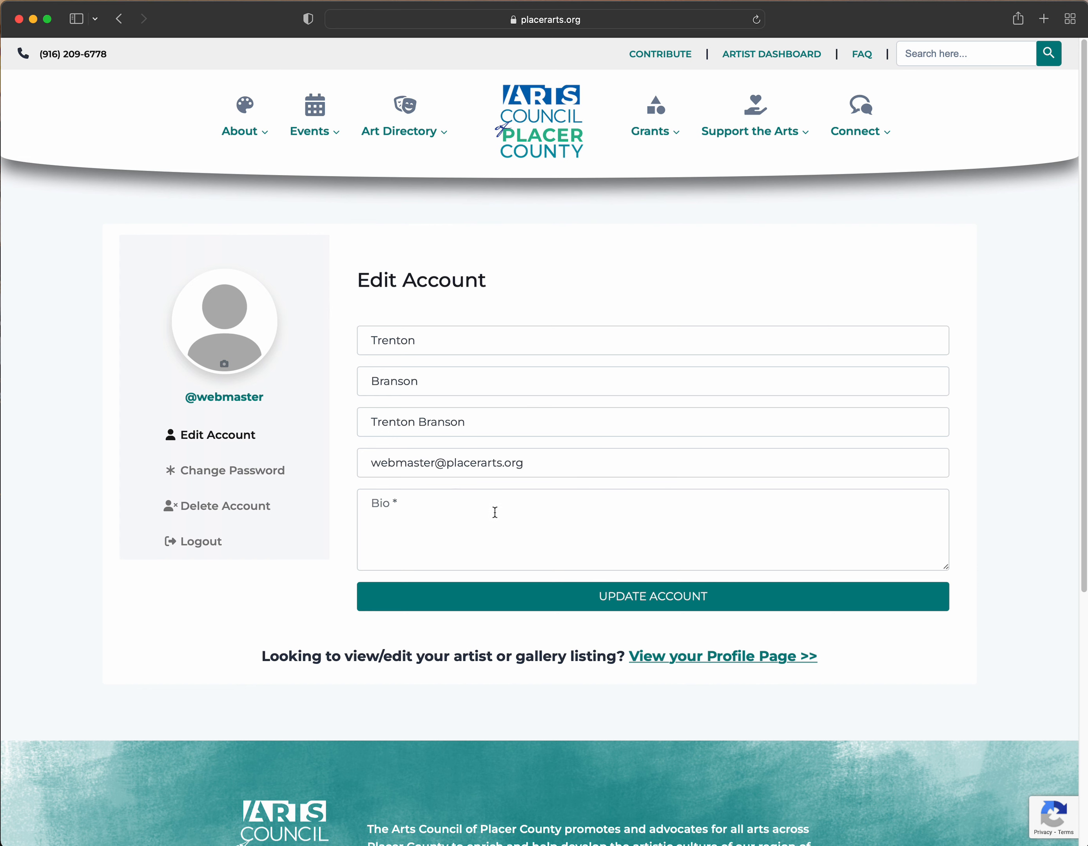
pyautogui.click(241, 474)
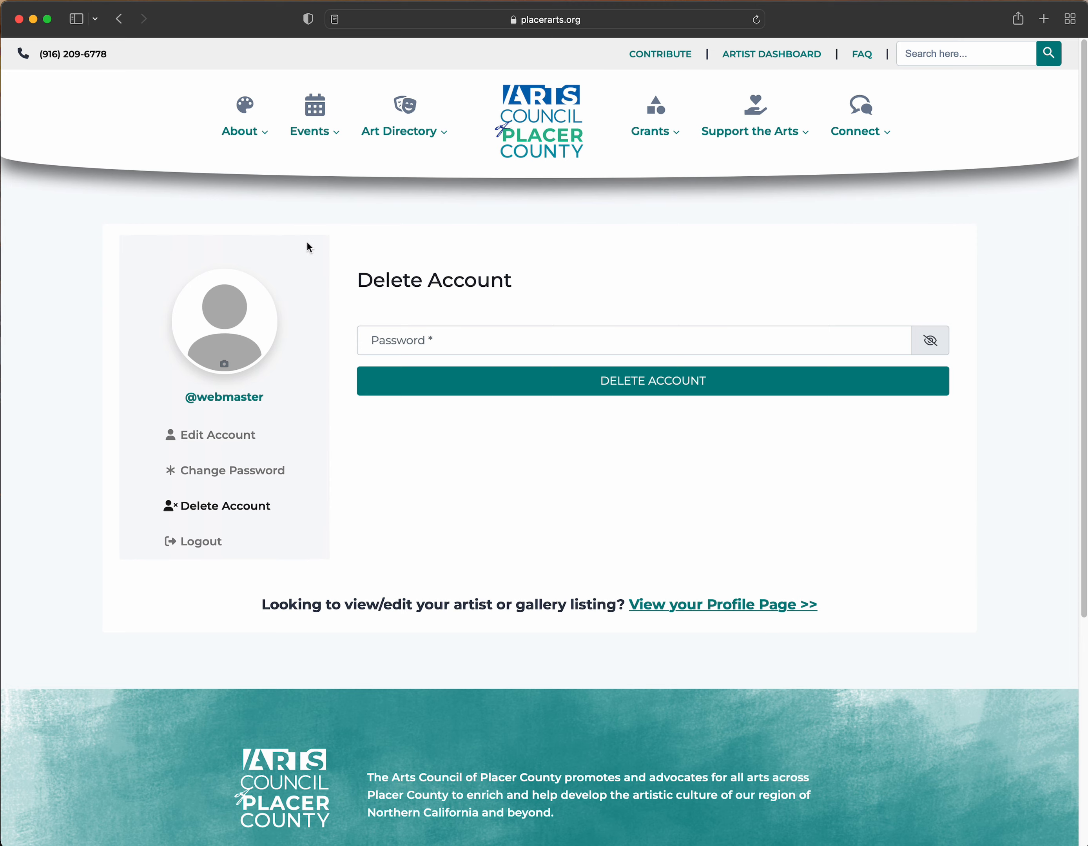
pyautogui.moveTo(400, 132)
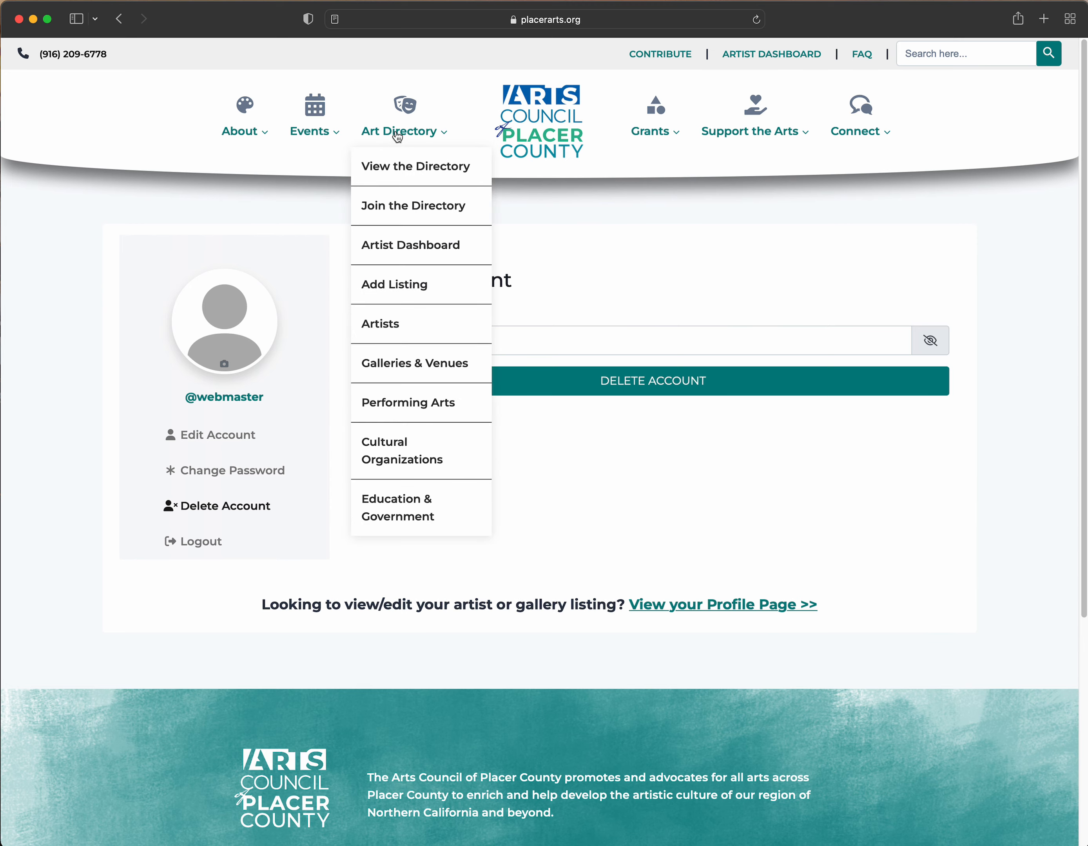
pyautogui.click(403, 210)
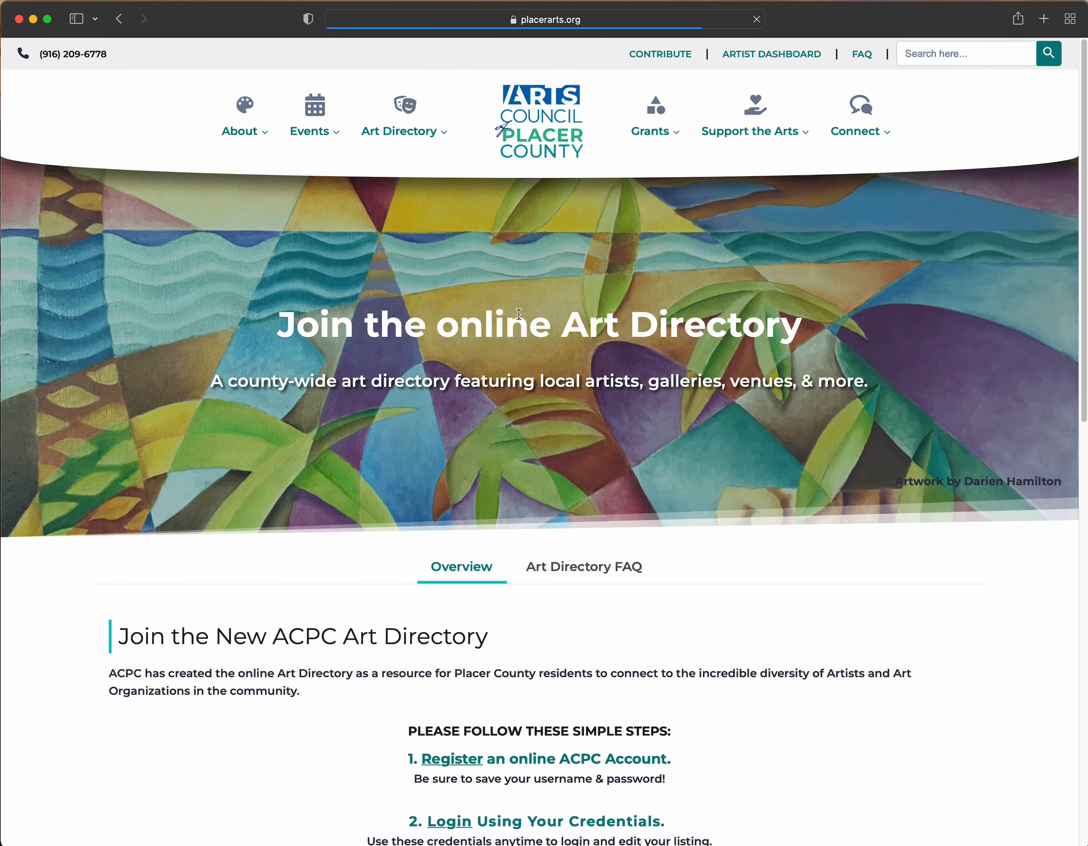
pyautogui.scroll(-5, 645, 464)
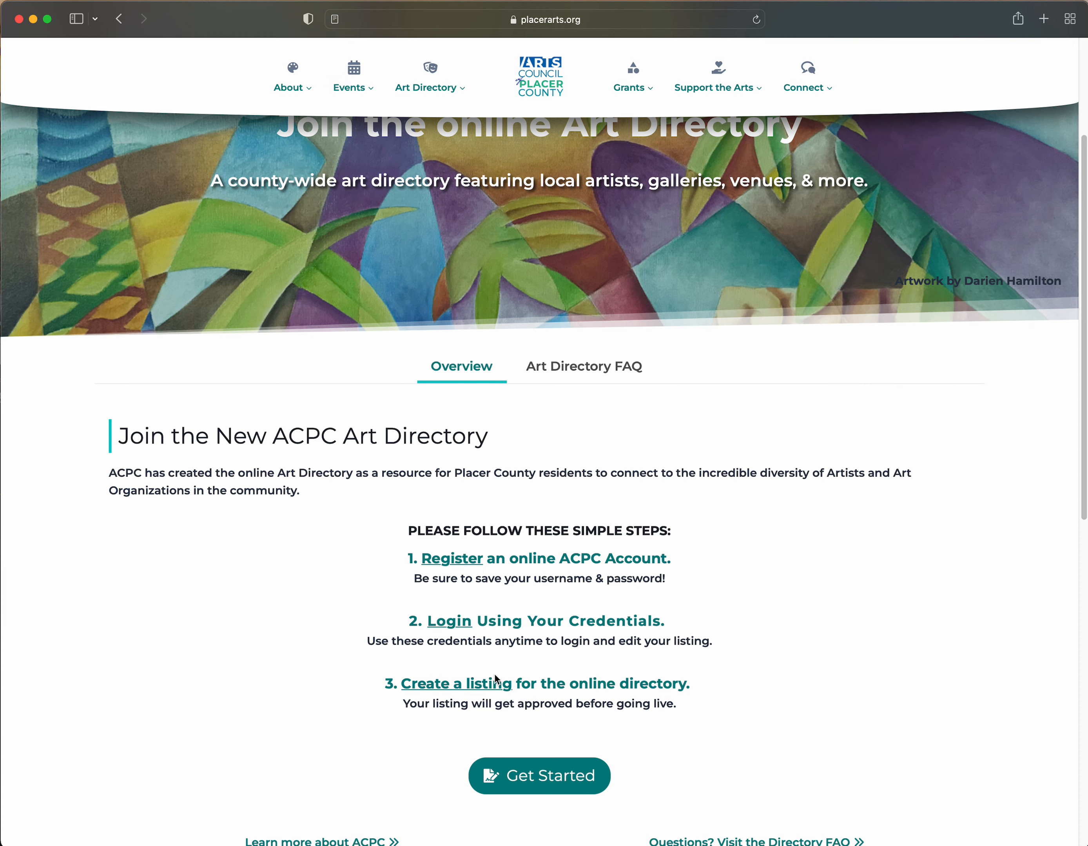
pyautogui.scroll(5, 510, 552)
pyautogui.moveTo(416, 134)
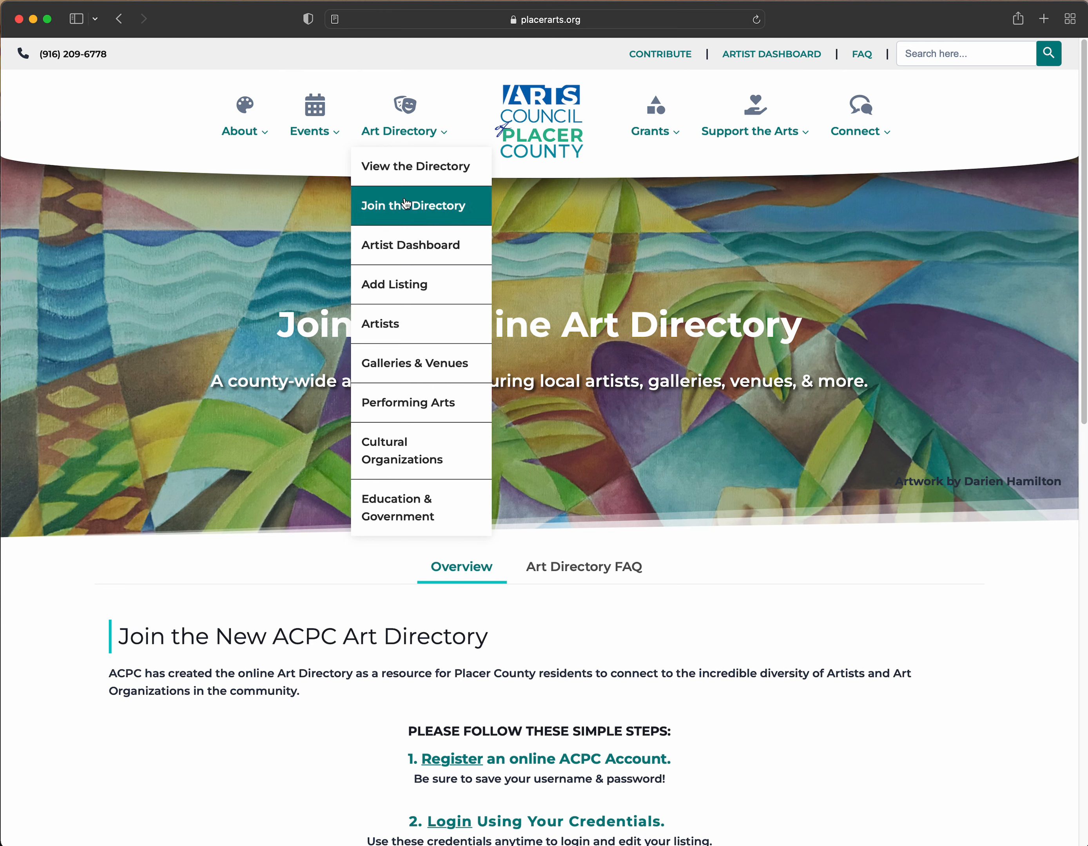
# - Start a new directory listing under Artists, marked as not a gallery or organization
pyautogui.click(434, 285)
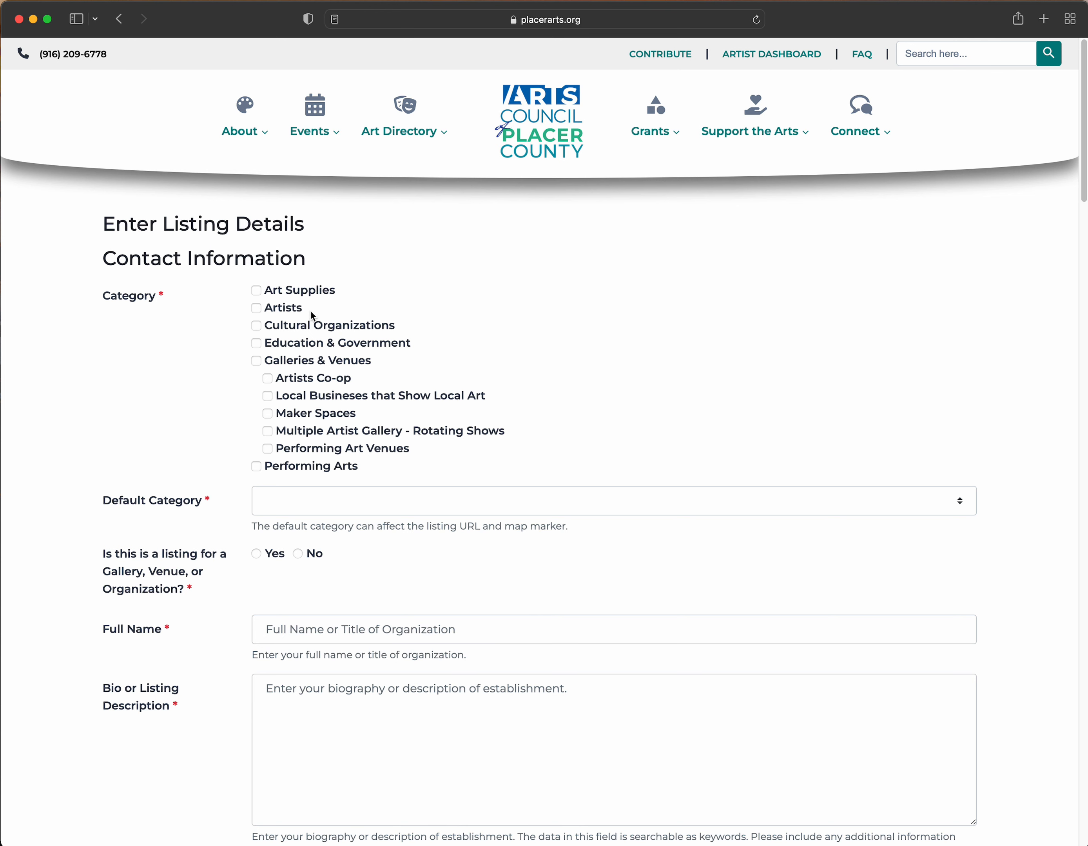
pyautogui.click(258, 309)
pyautogui.scroll(-1, 321, 502)
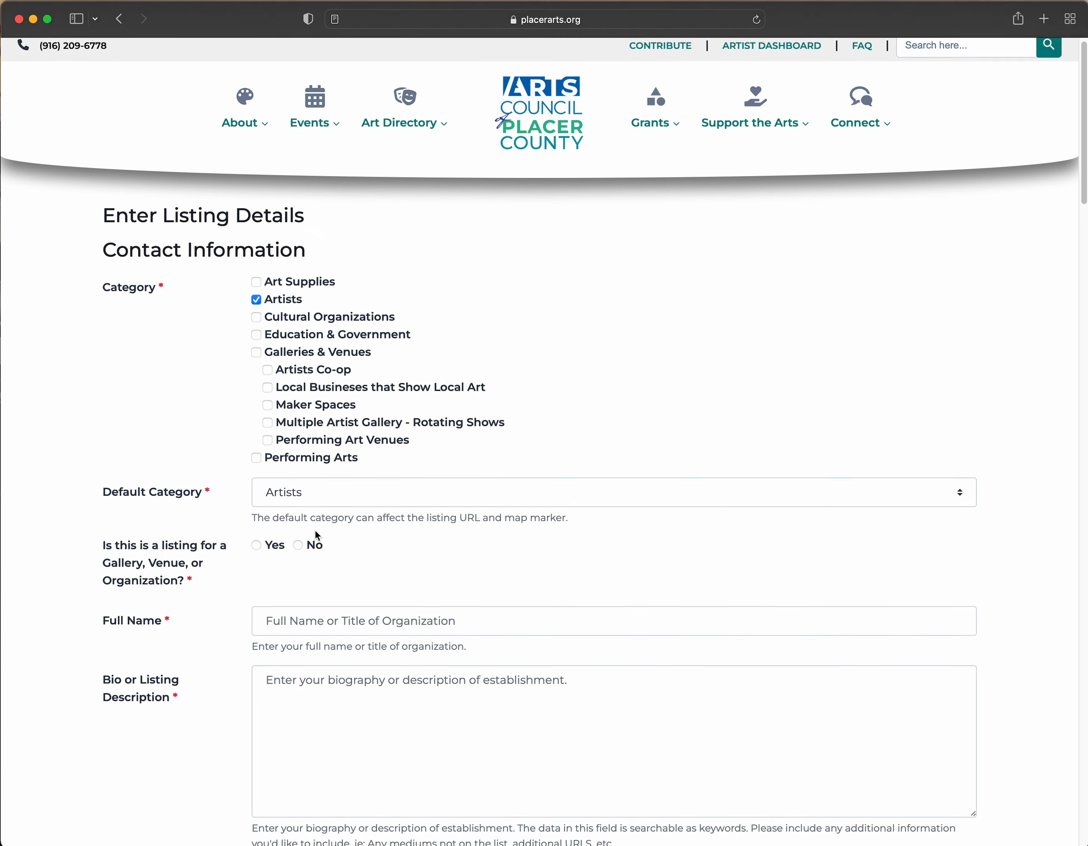
pyautogui.scroll(-1, 315, 530)
pyautogui.scroll(2, 332, 496)
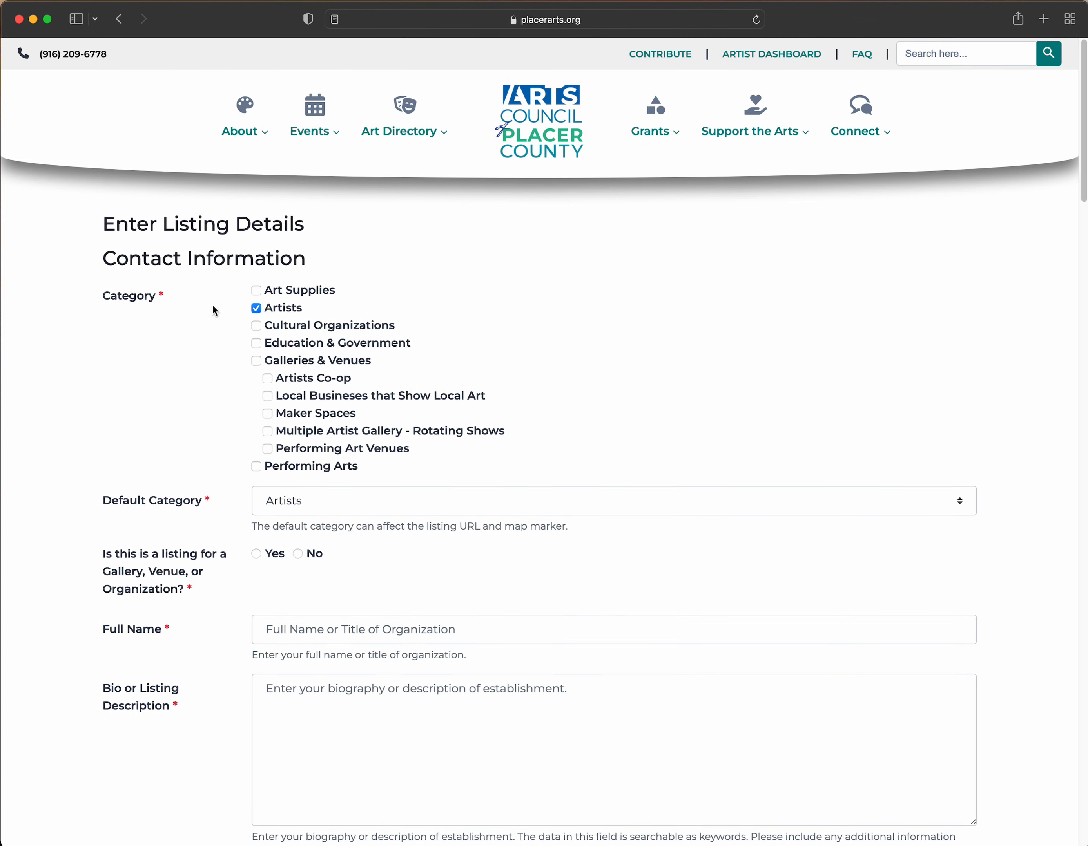
pyautogui.scroll(-2, 292, 436)
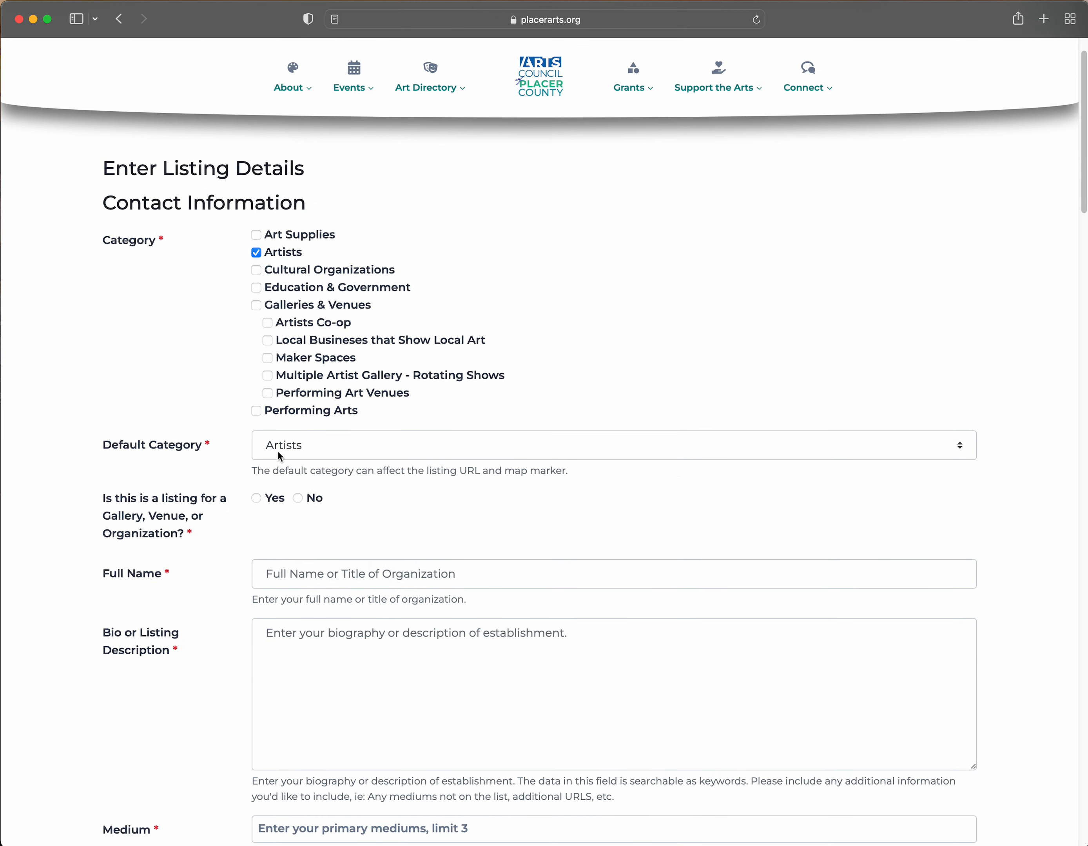
pyautogui.scroll(-1, 277, 464)
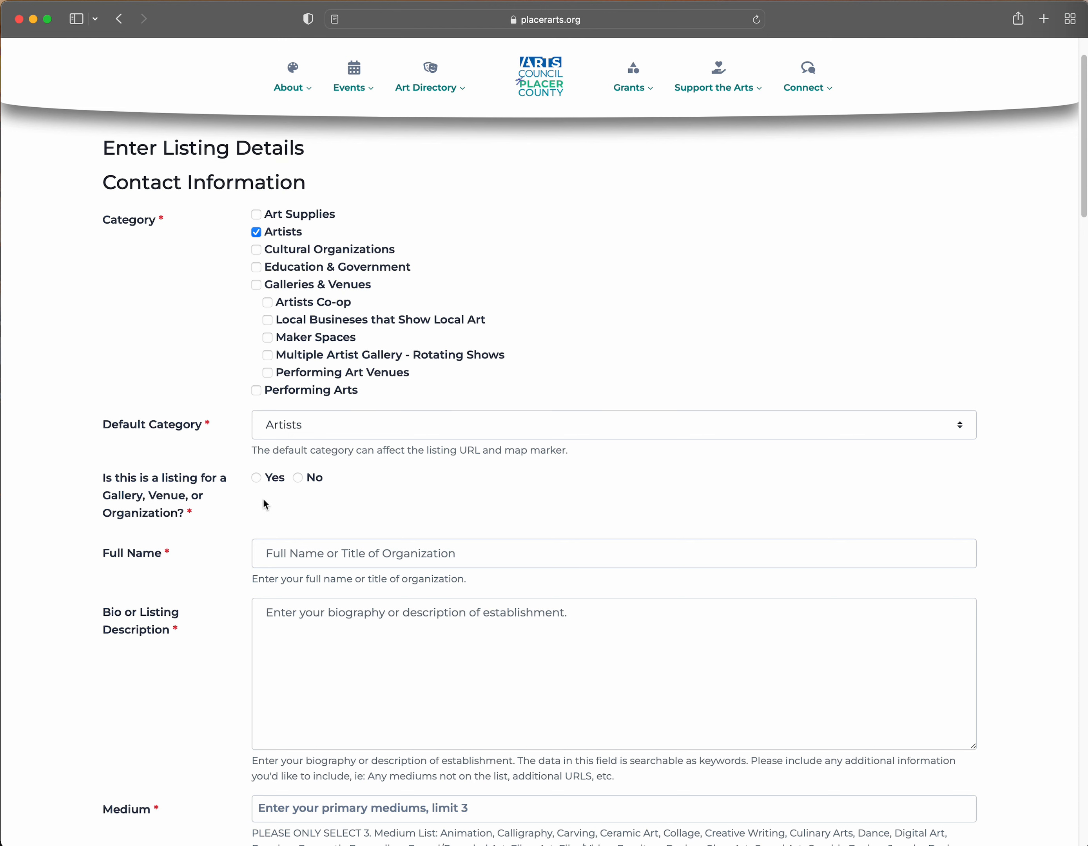
pyautogui.click(298, 478)
pyautogui.scroll(-2, 391, 512)
pyautogui.scroll(-2, 205, 508)
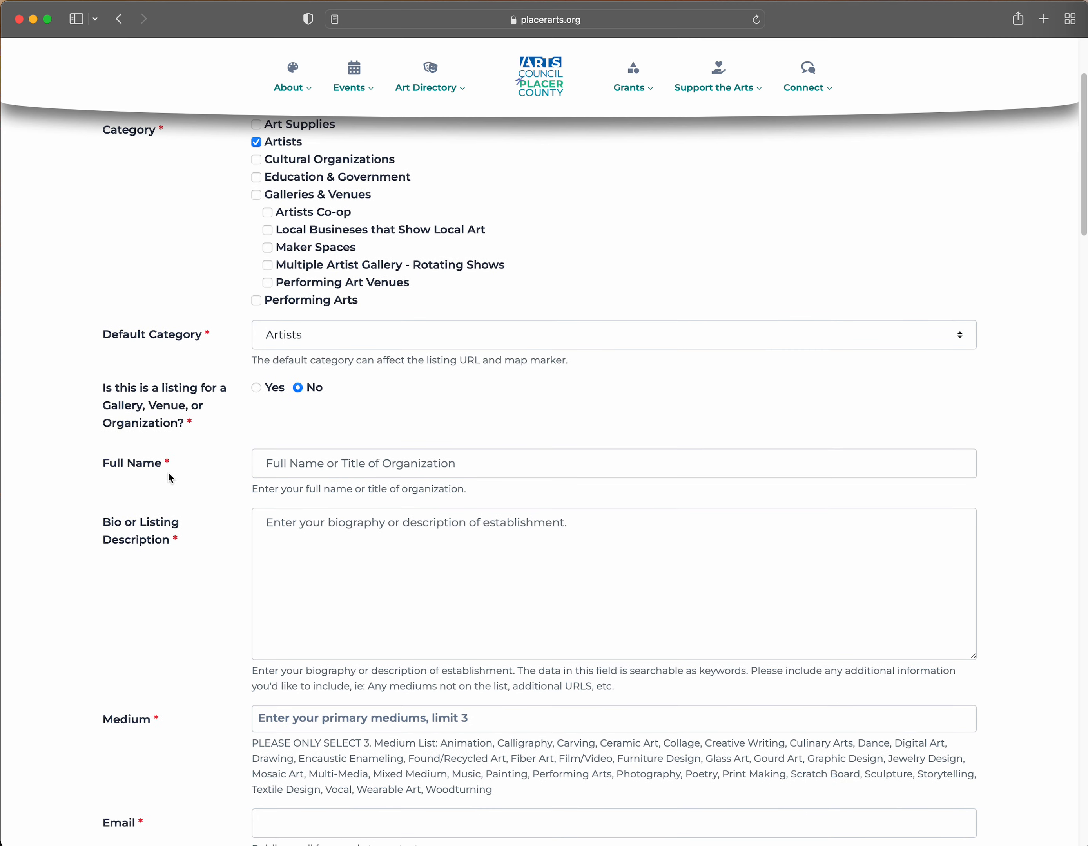
# - Enter the artist's full name in the Full Name field
pyautogui.moveTo(252, 489); pyautogui.dragTo(468, 490)
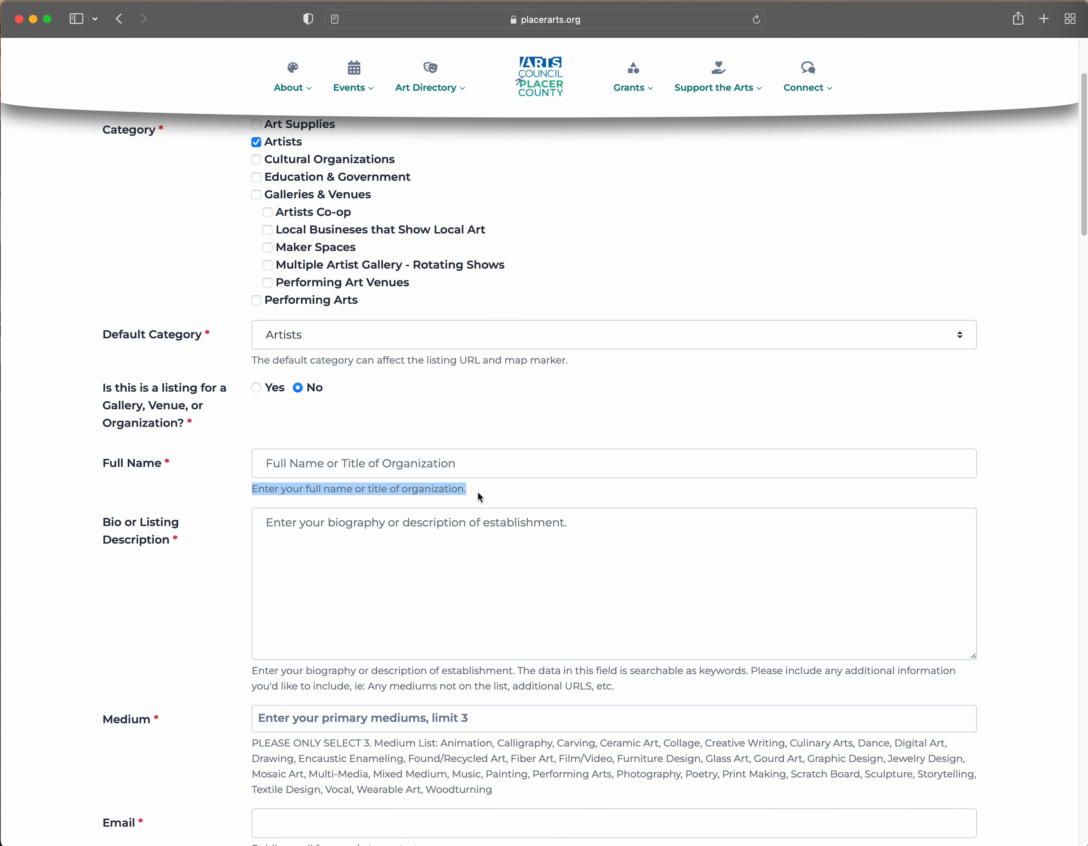
pyautogui.click(477, 493)
pyautogui.click(479, 471)
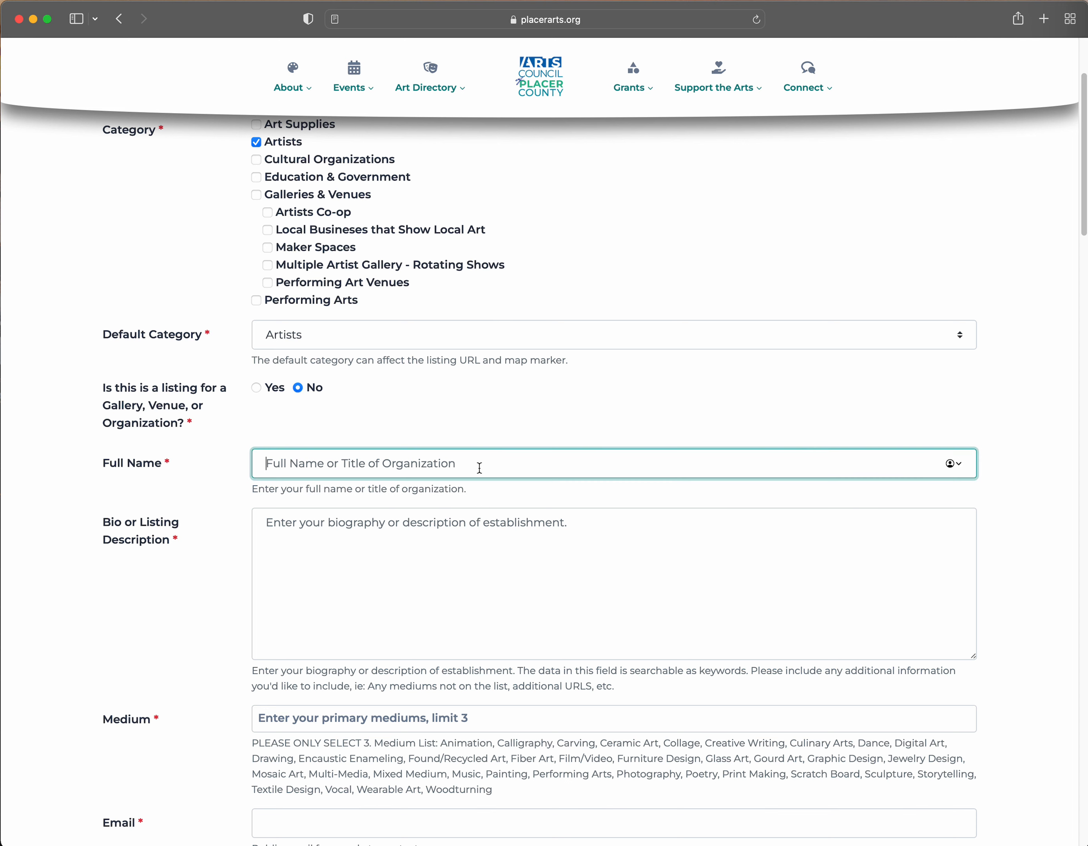
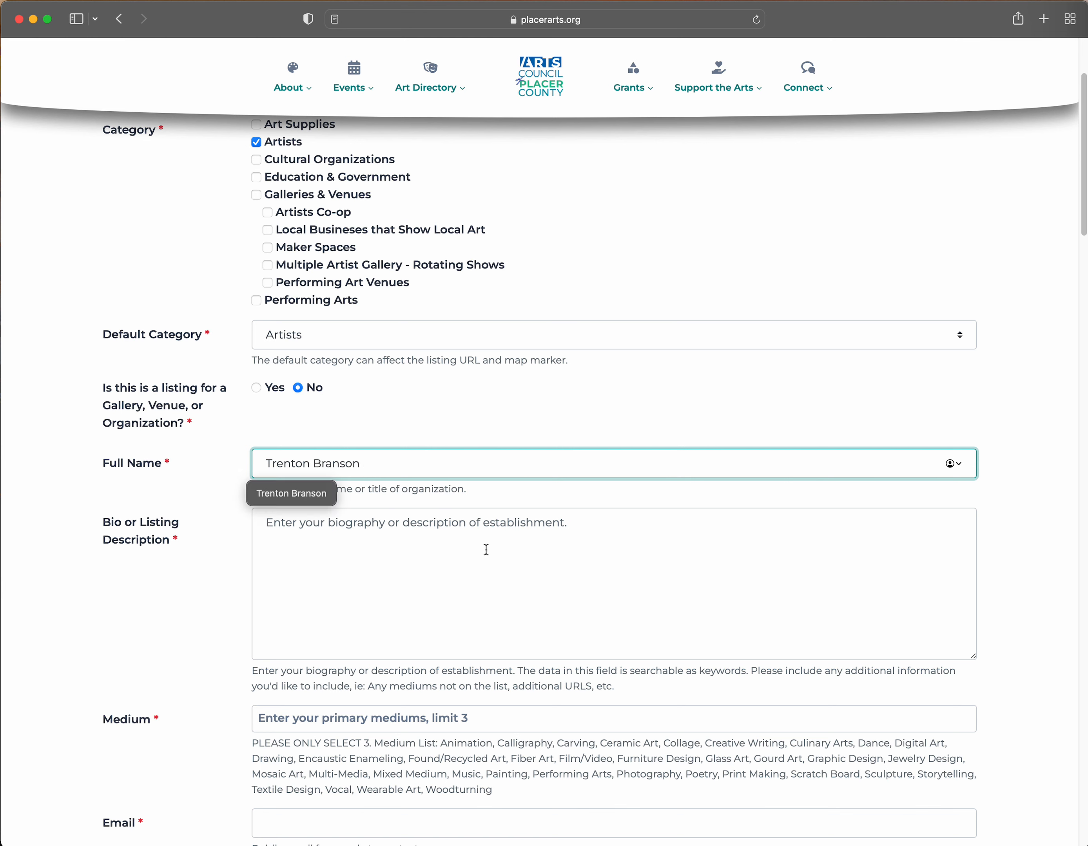
pyautogui.click(471, 549)
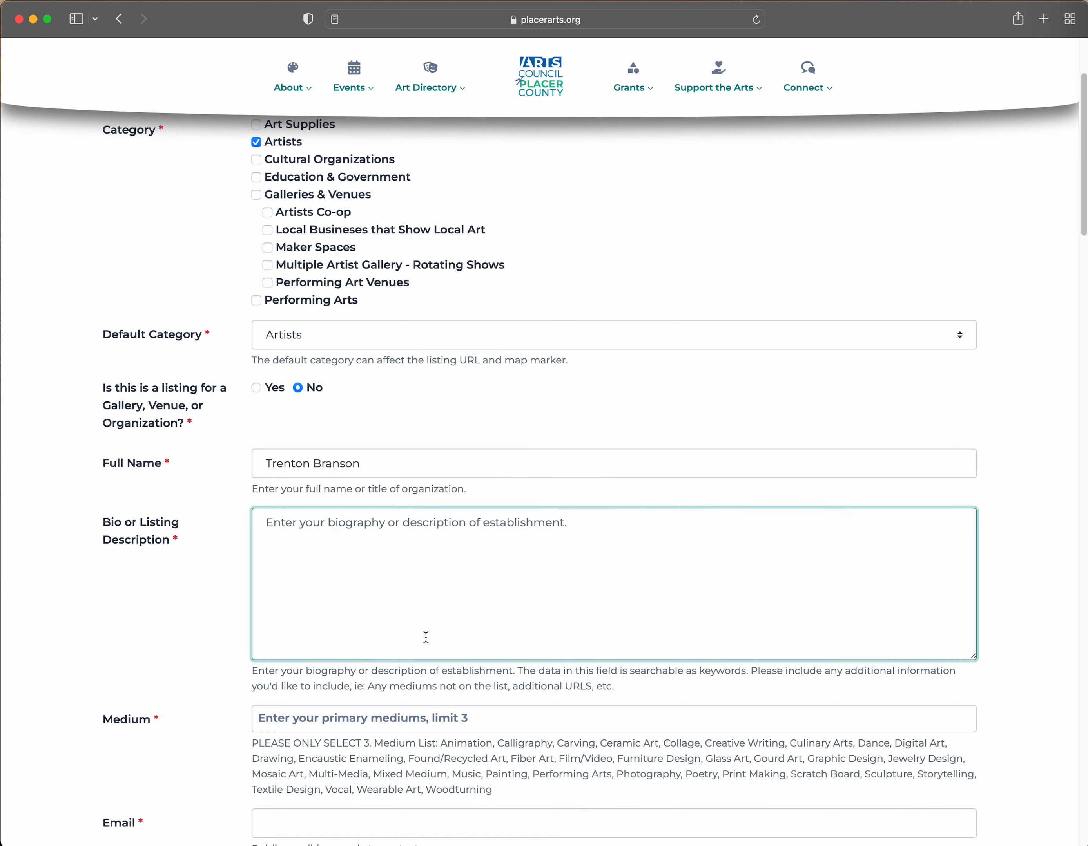
# - Write the bio 'This is a brief description'
pyautogui.moveTo(572, 670); pyautogui.dragTo(666, 672)
pyautogui.click(712, 672)
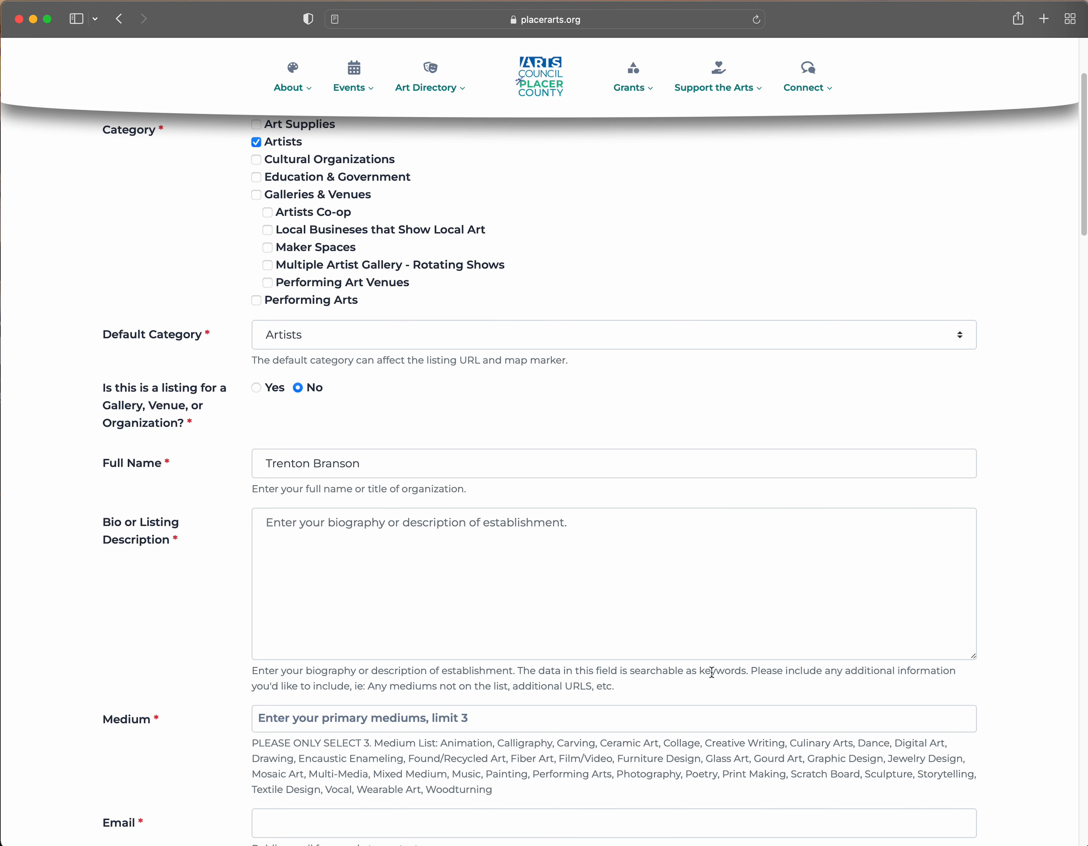
pyautogui.click(544, 603)
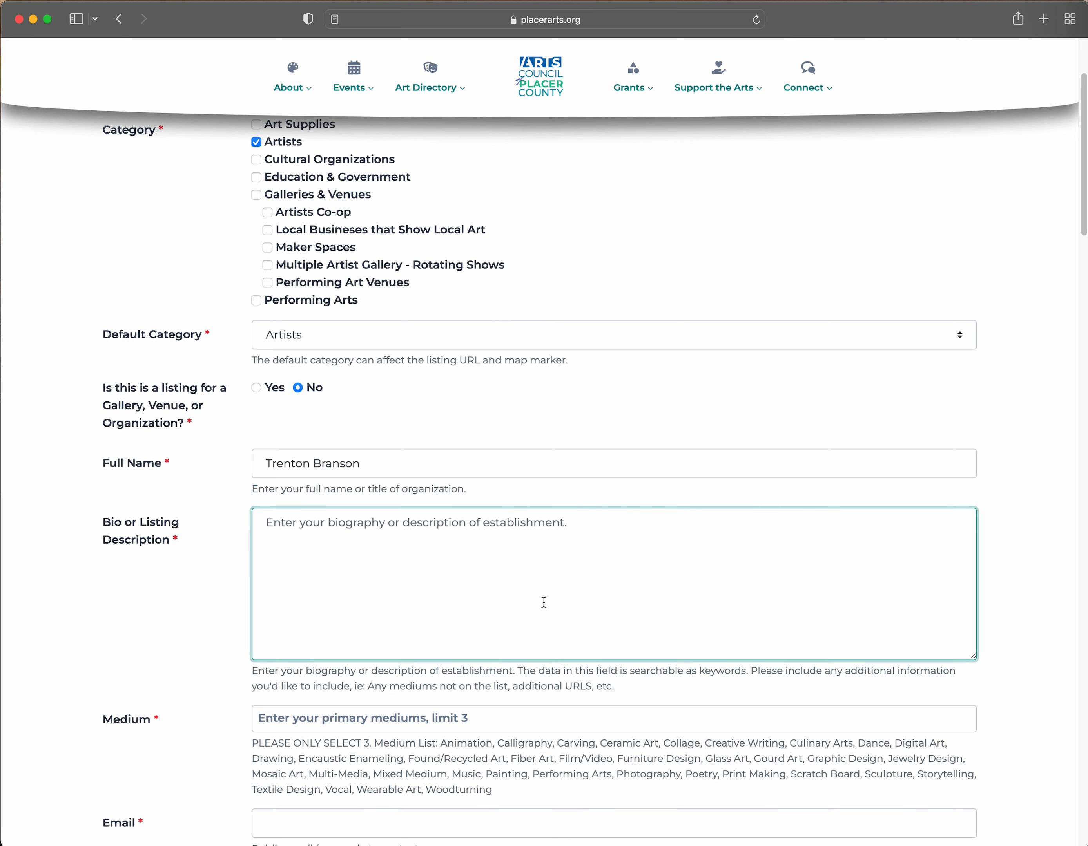
pyautogui.write('This i')
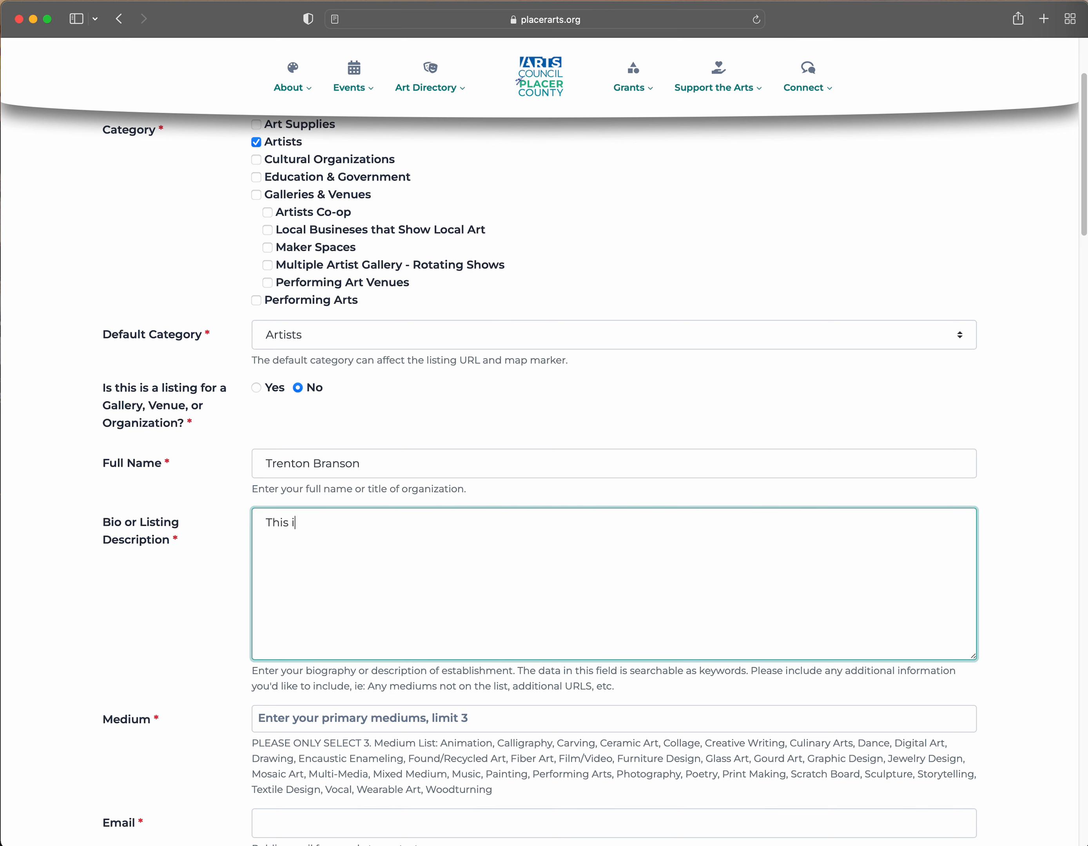
pyautogui.write('s a brief')
pyautogui.press('BackSpace')
pyautogui.press('BackSpace')
pyautogui.press('BackSpace')
pyautogui.write('eif description')
pyautogui.press('BackSpace')
pyautogui.press('Right')
pyautogui.write('e')
pyautogui.click(441, 523)
# - Add Photography and Graphic Design as the listing's mediums
pyautogui.scroll(-5, 452, 523)
pyautogui.click(467, 500)
pyautogui.write('photo')
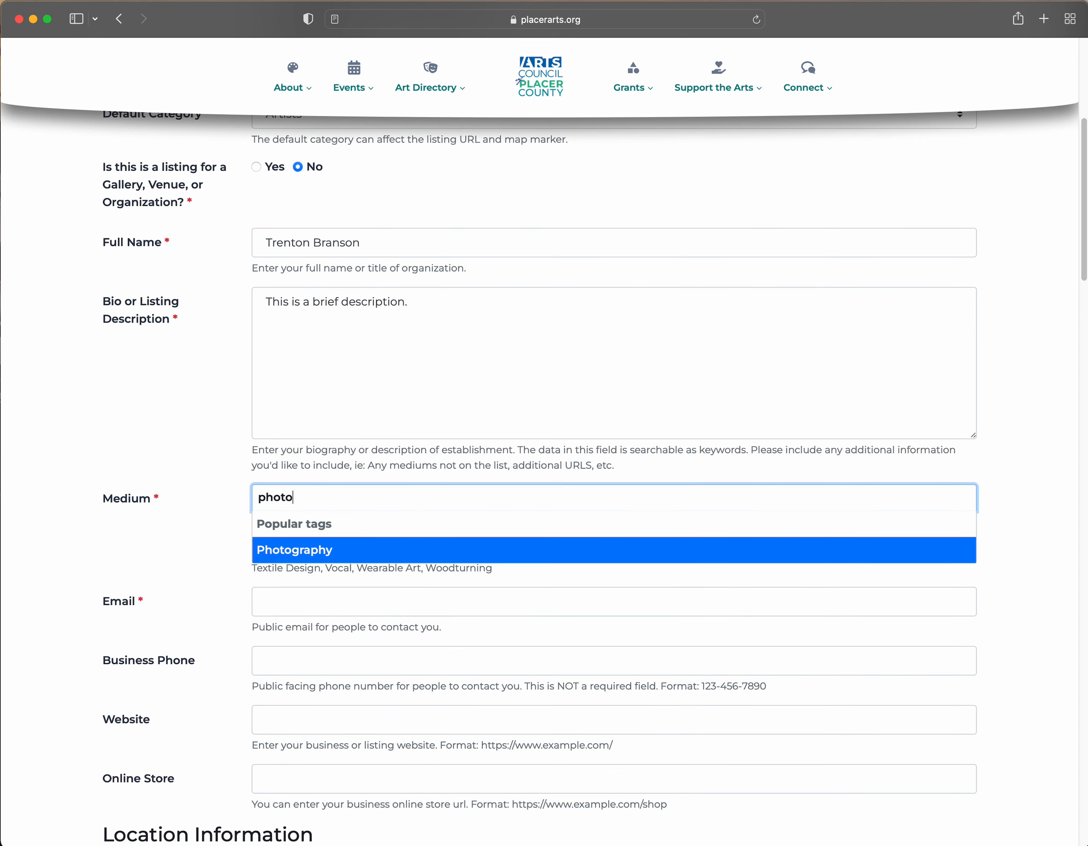
pyautogui.click(424, 549)
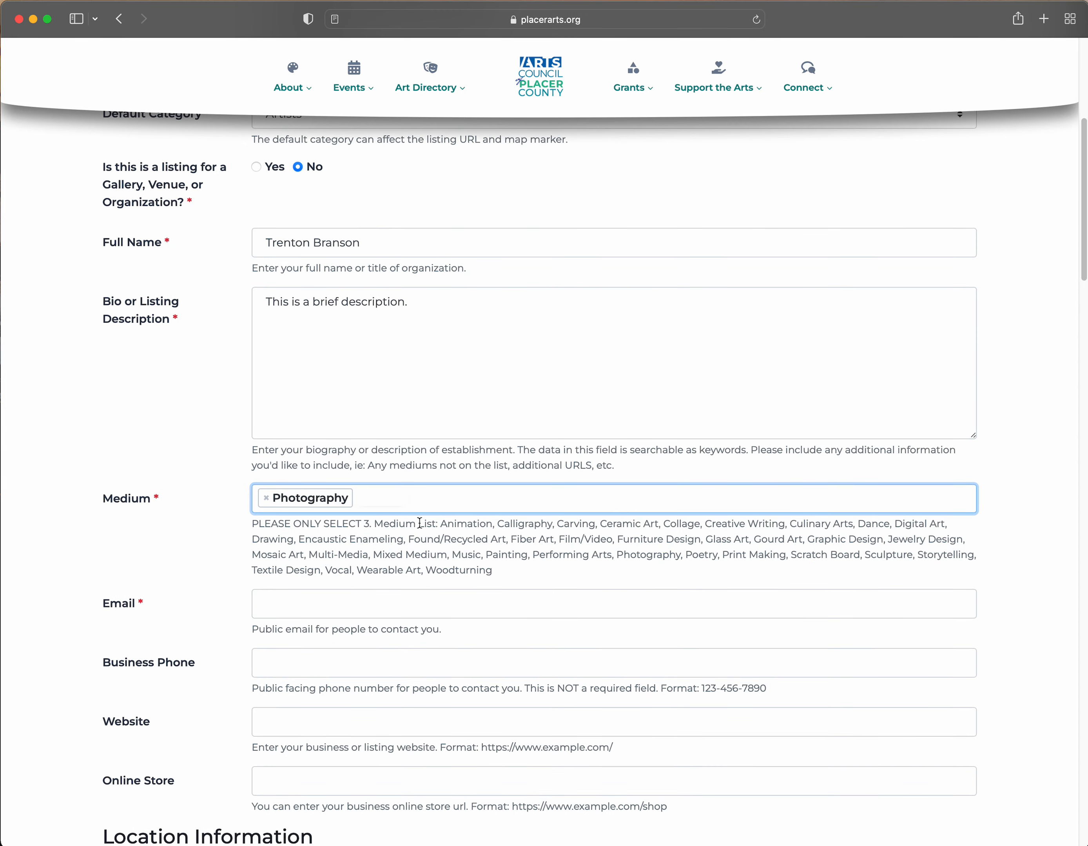
pyautogui.write('graphic')
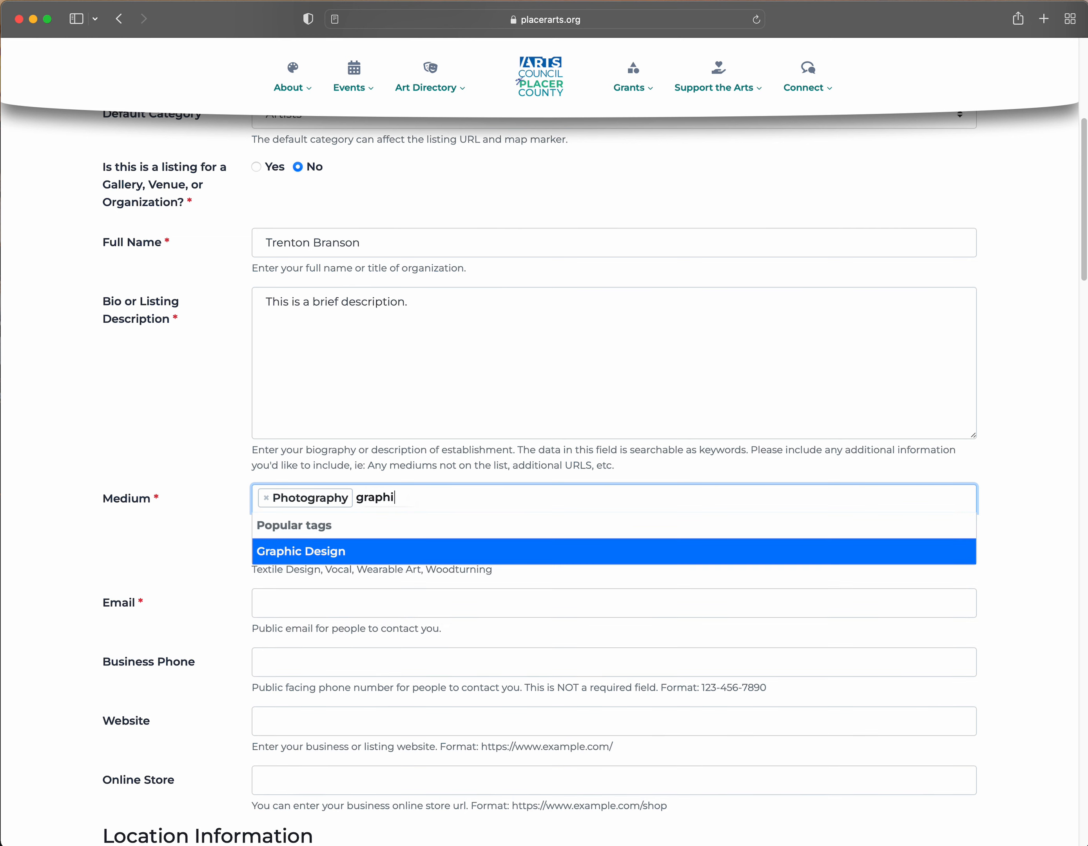
pyautogui.click(397, 550)
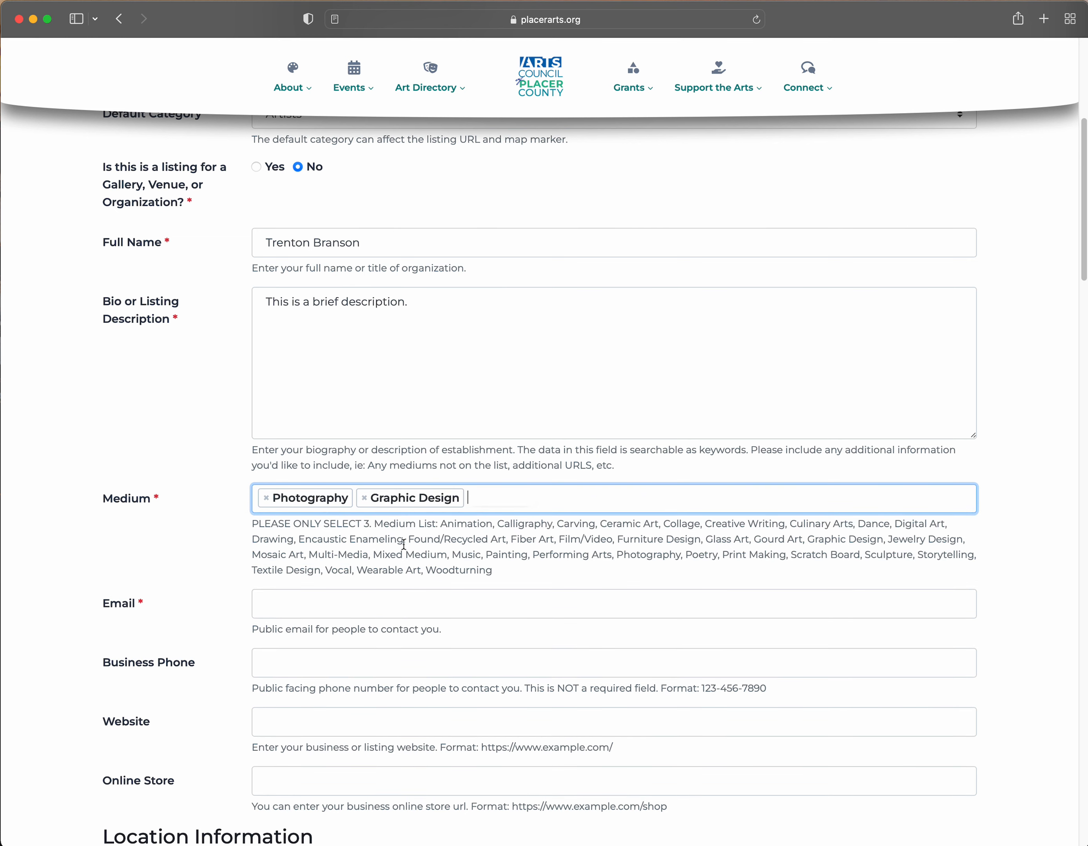
pyautogui.moveTo(514, 580); pyautogui.dragTo(417, 542)
pyautogui.click(487, 501)
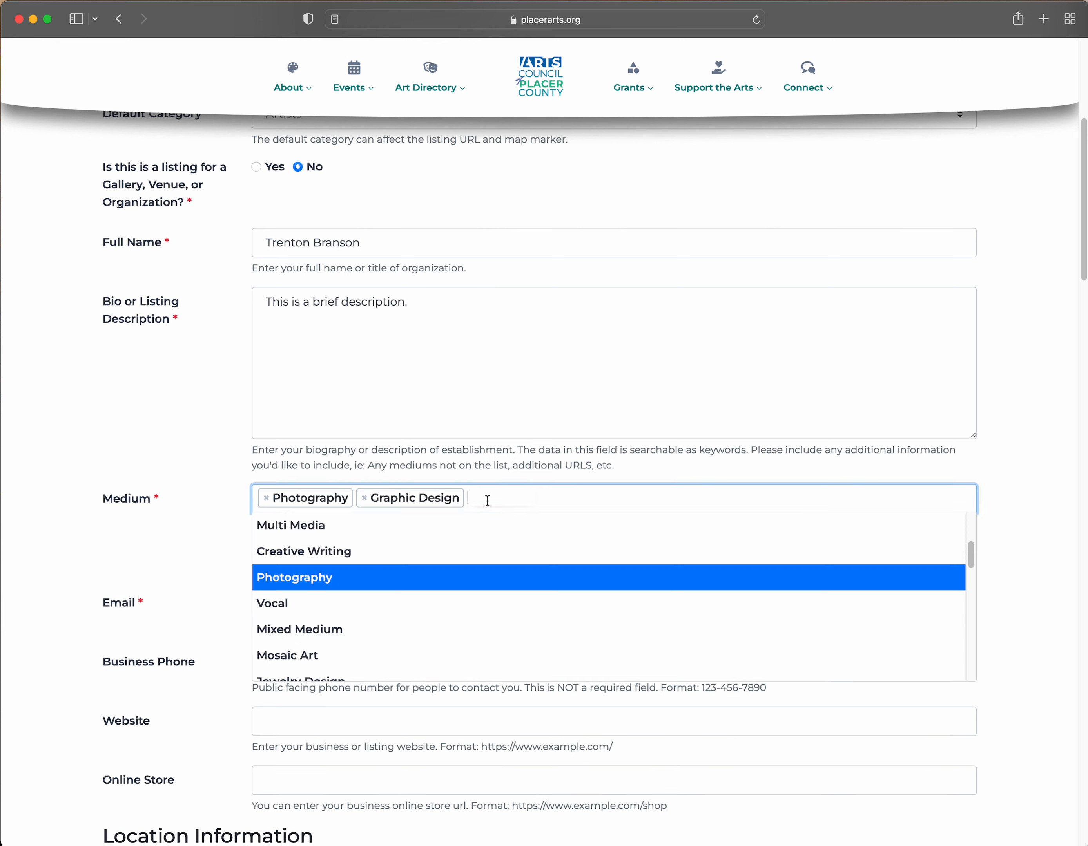
pyautogui.write('paint')
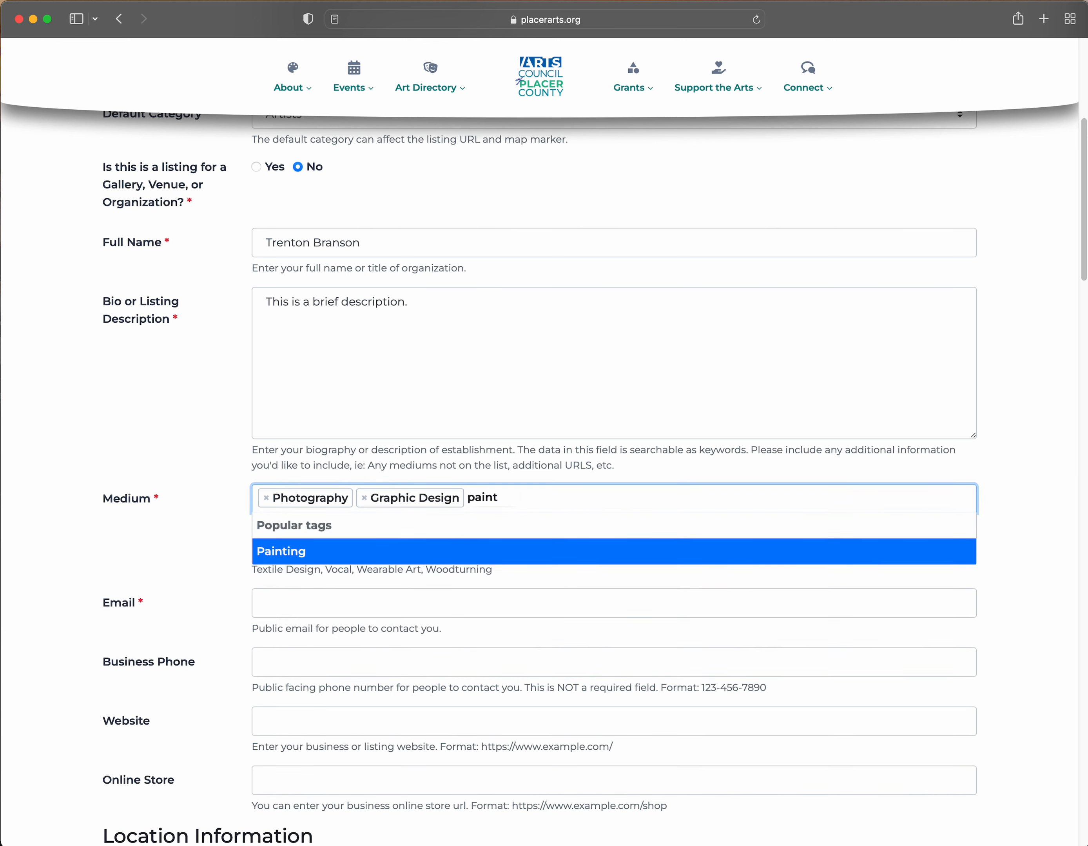
pyautogui.press('BackSpace')
pyautogui.press('BackSpace')
pyautogui.press('BackSpace')
pyautogui.press('BackSpace')
pyautogui.press('BackSpace')
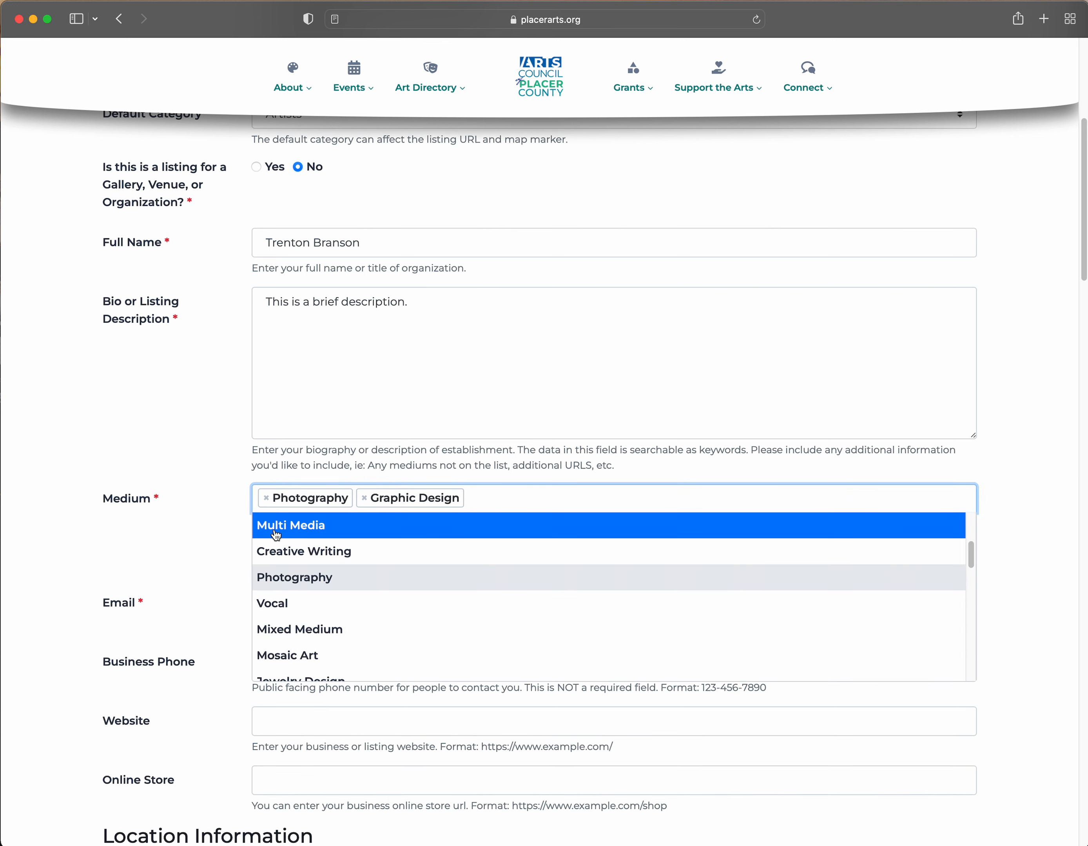
pyautogui.press('Escape')
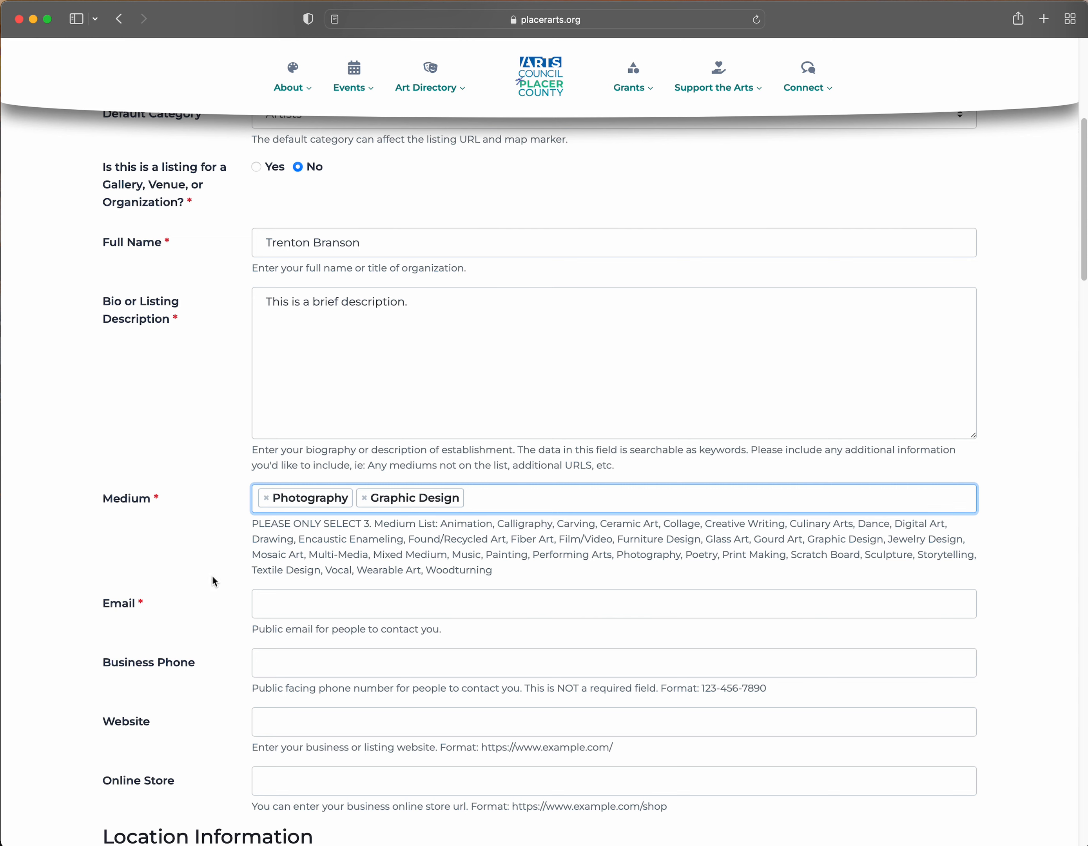
pyautogui.click(311, 601)
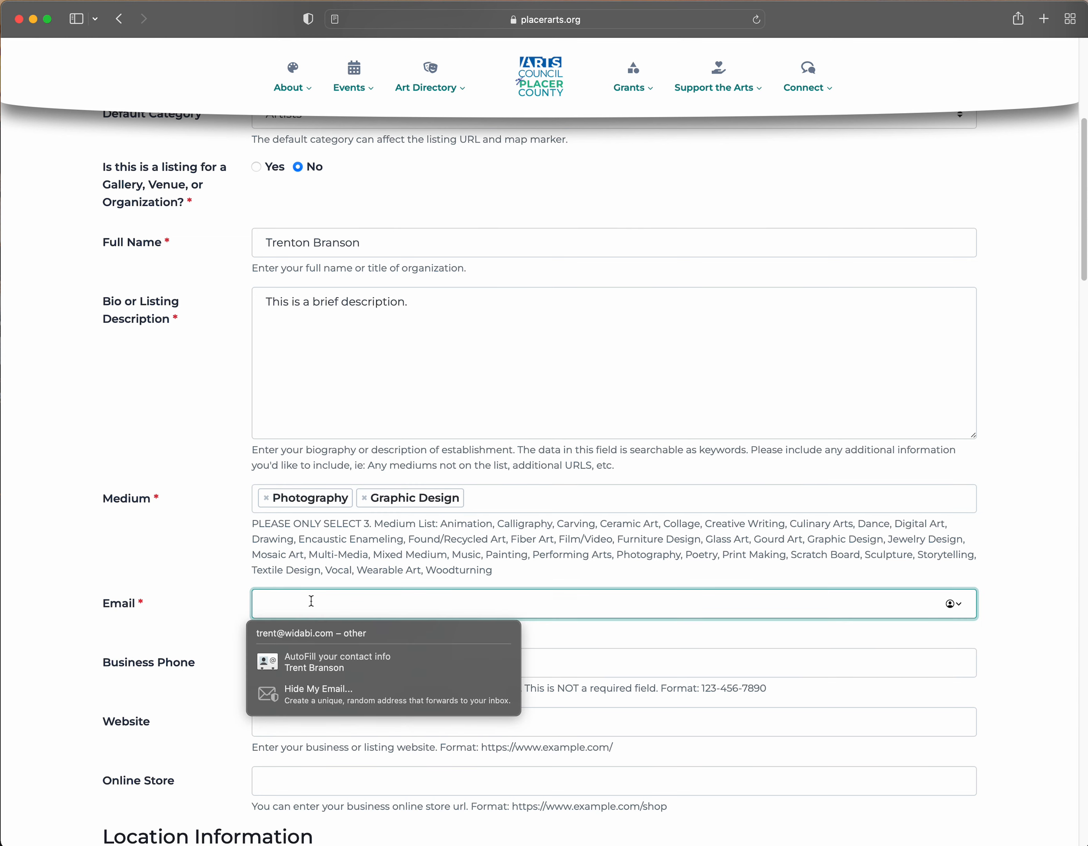
# - Enter the public contact e-mail and the business phone number
pyautogui.write('tr')
pyautogui.press('BackSpace')
pyautogui.press('BackSpace')
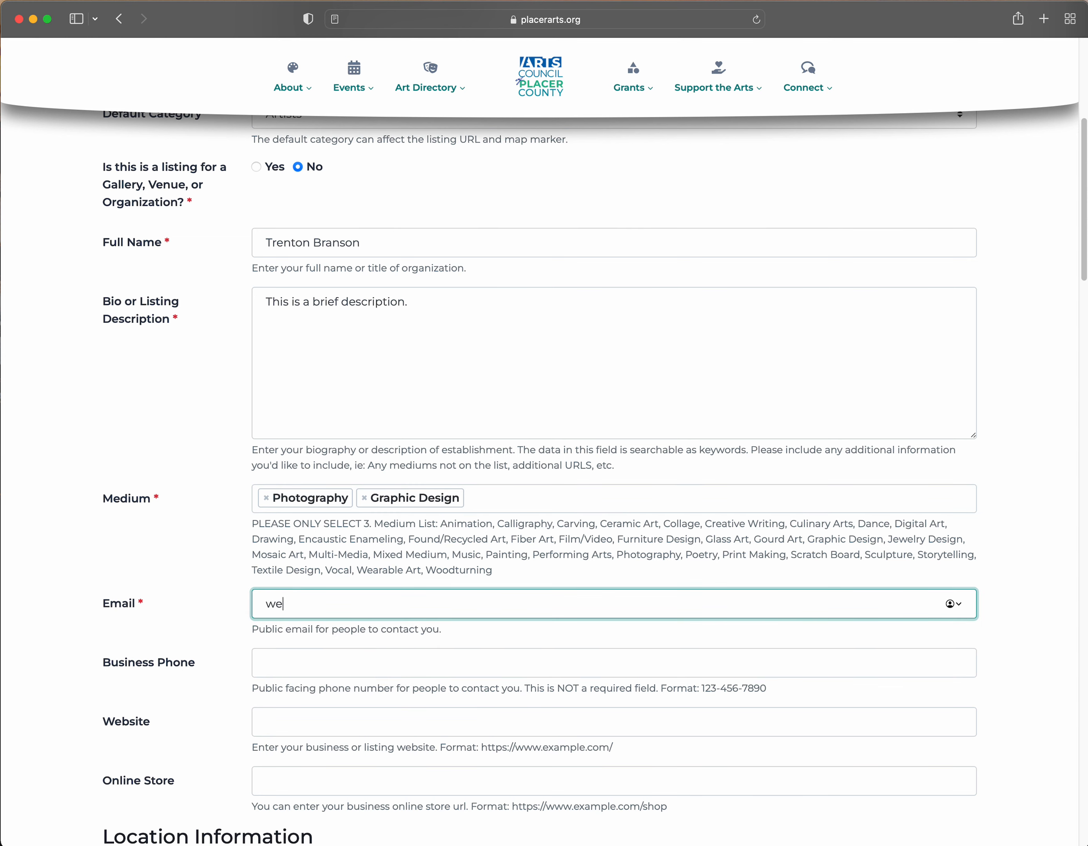
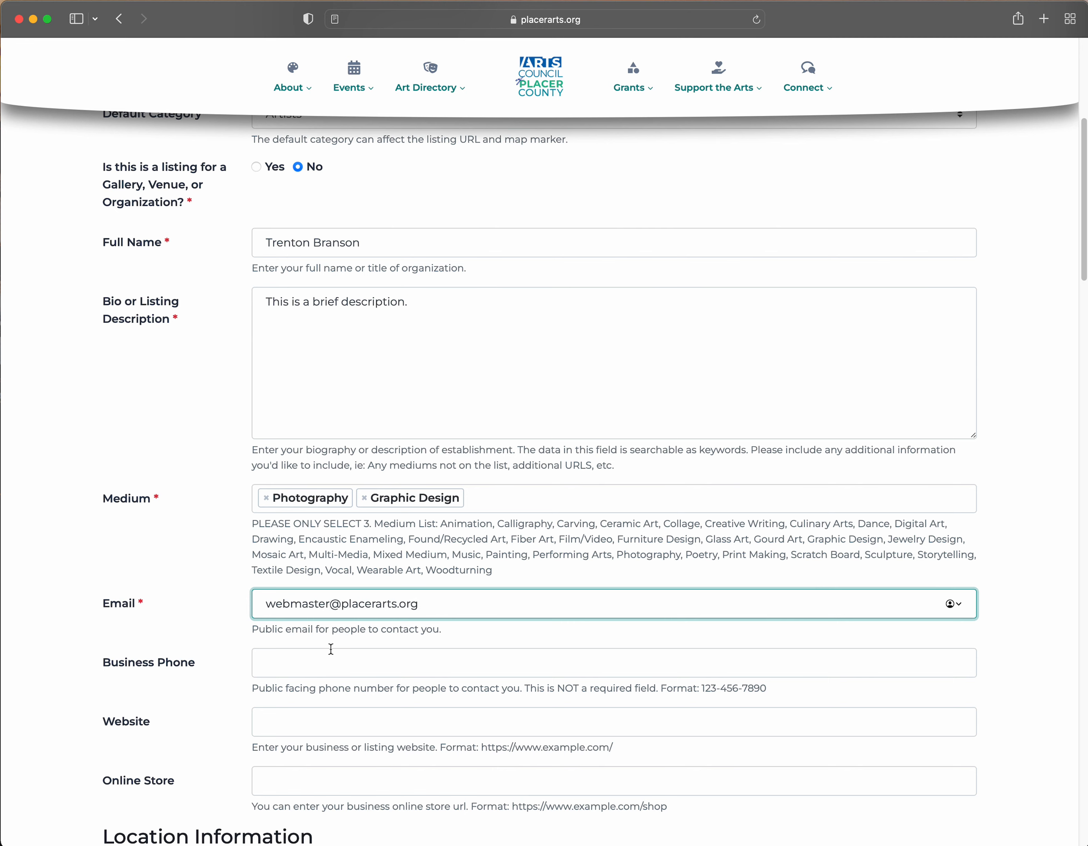
pyautogui.scroll(-1, 324, 665)
pyautogui.scroll(1, 324, 665)
pyautogui.scroll(-2, 323, 633)
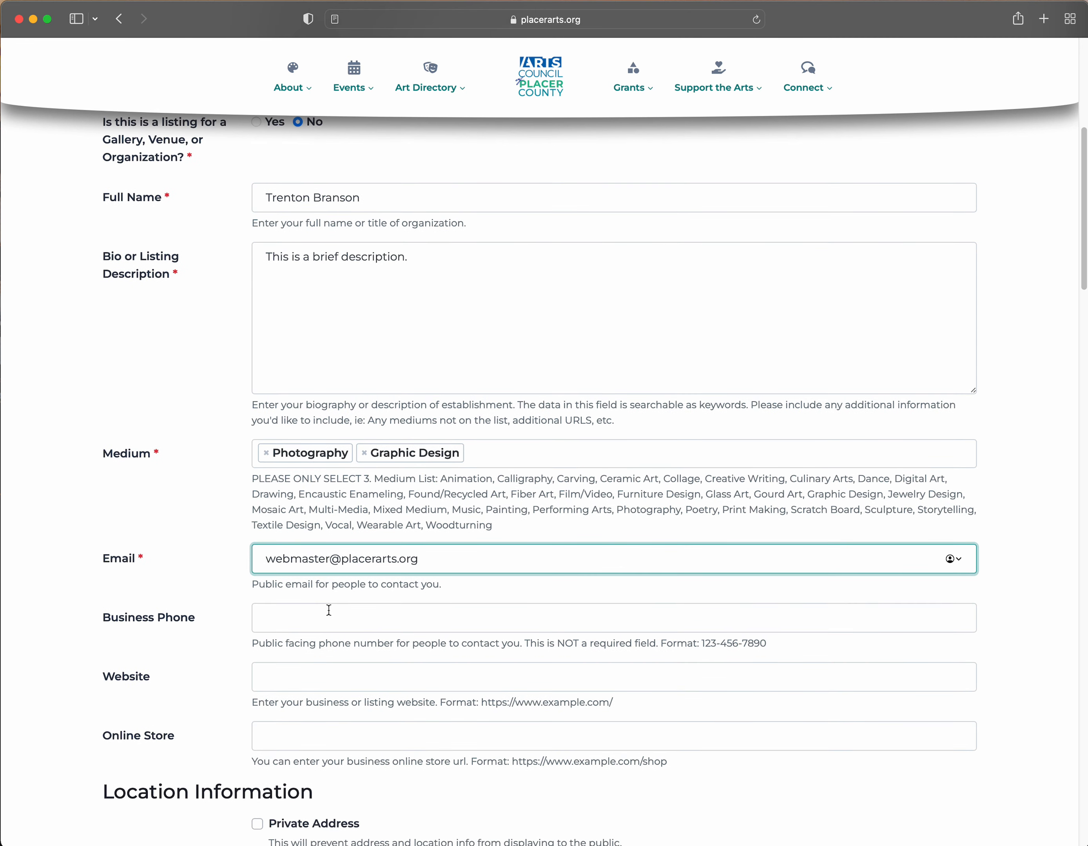
pyautogui.click(328, 613)
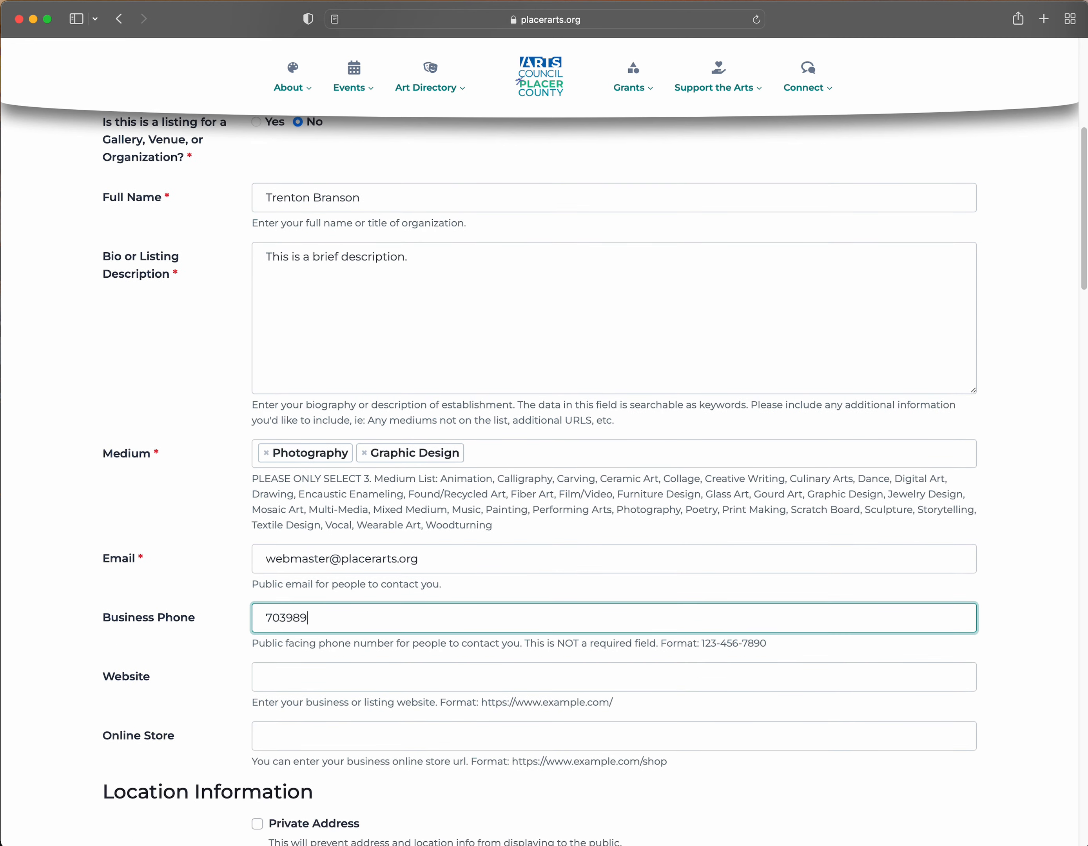
pyautogui.scroll(-3, 327, 612)
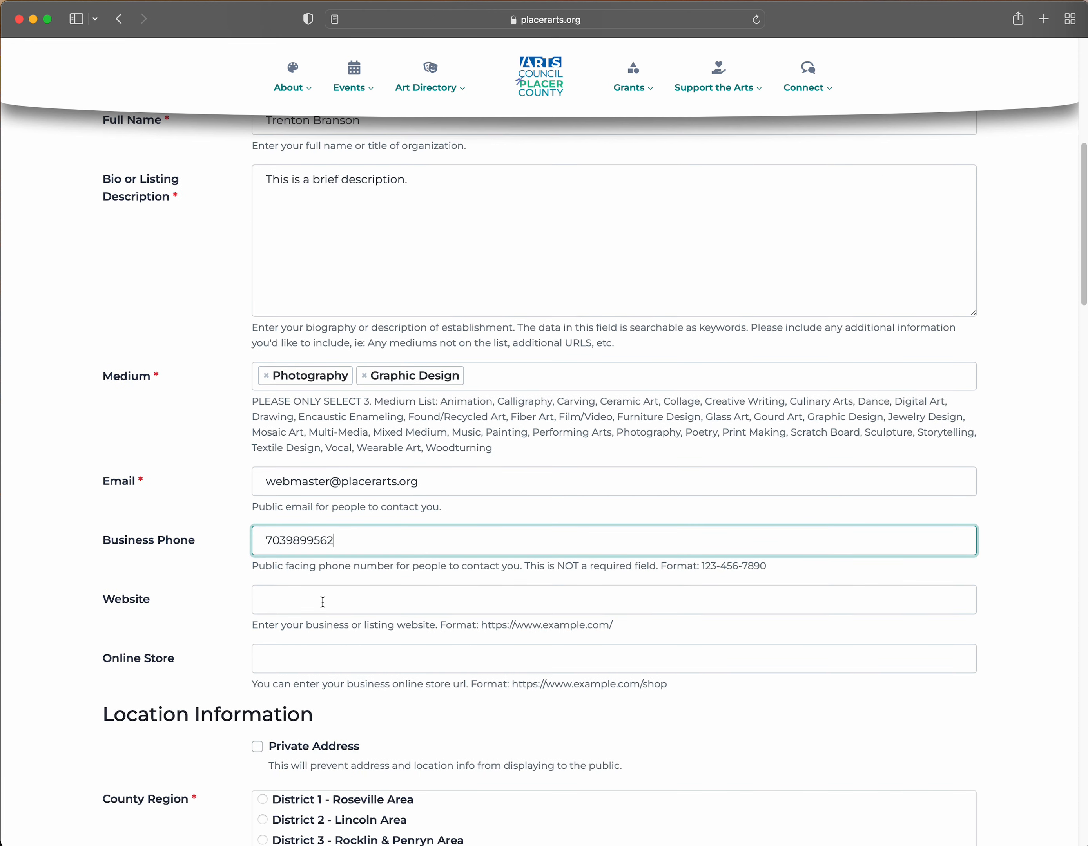
# - Paste the website URL and reuse it with 'store' appended as the Online Store URL
pyautogui.click(323, 602)
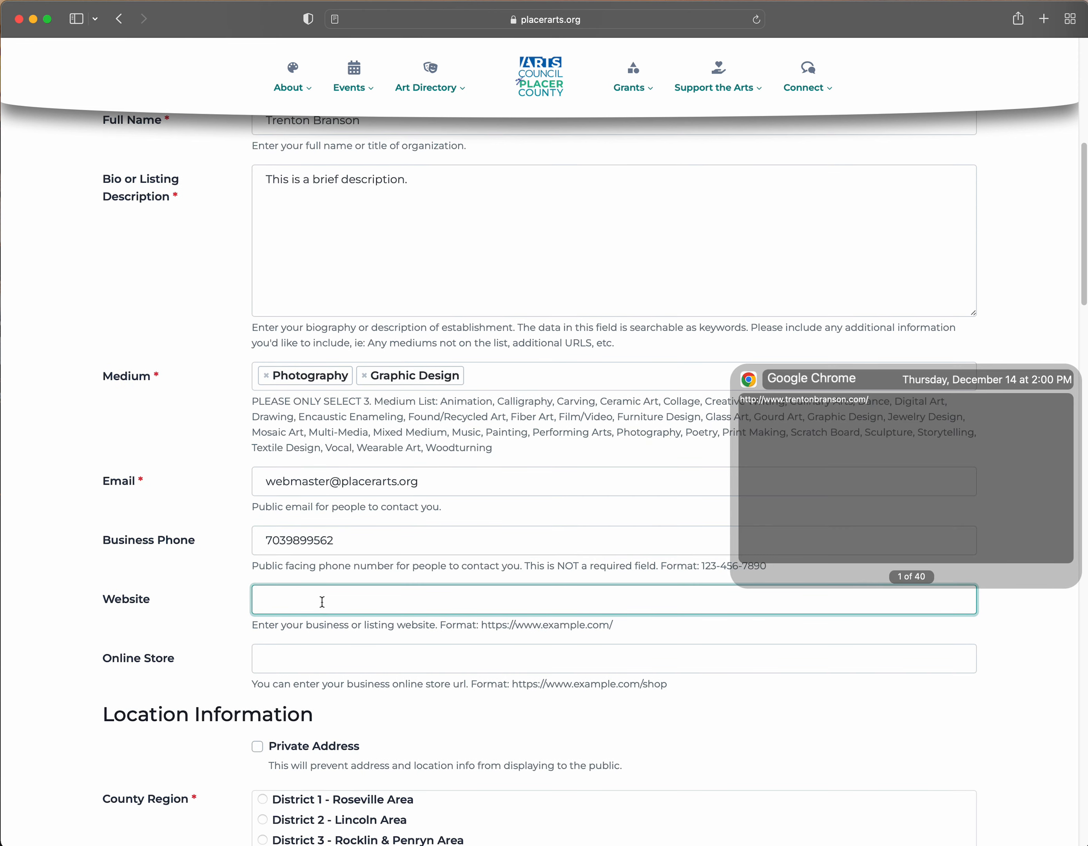
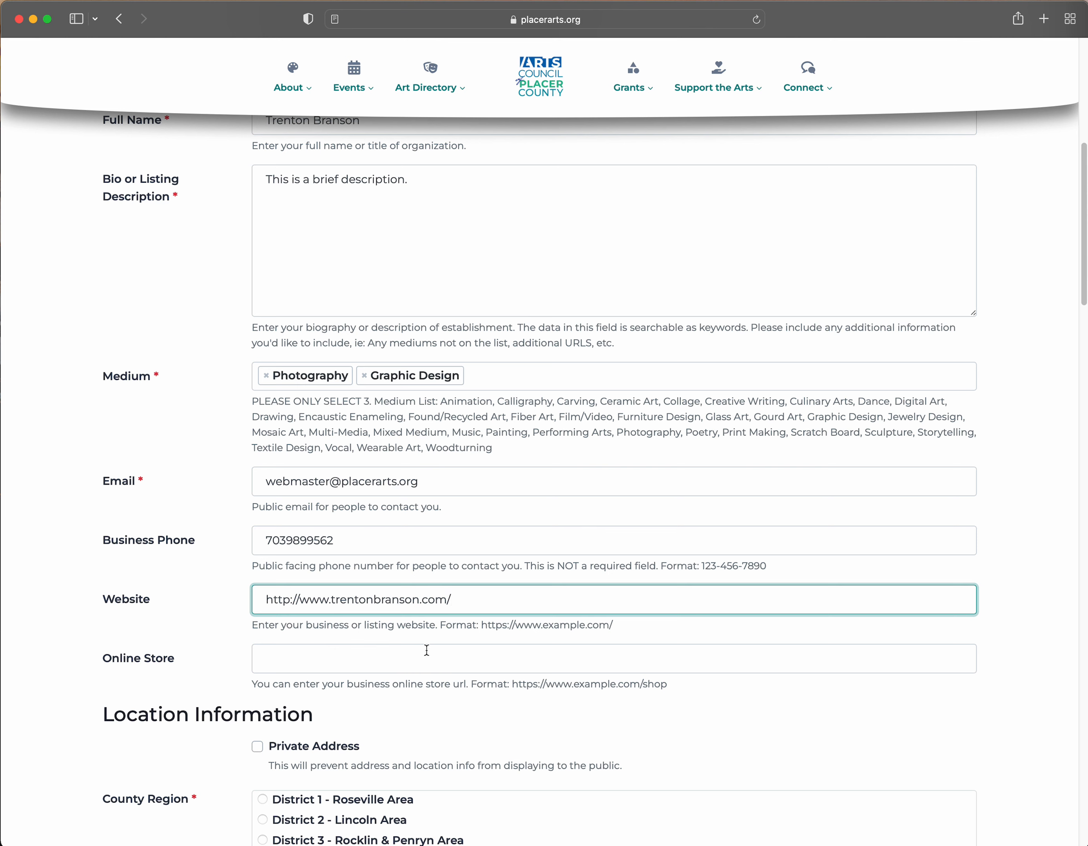
pyautogui.moveTo(439, 627); pyautogui.dragTo(620, 629)
pyautogui.click(620, 629)
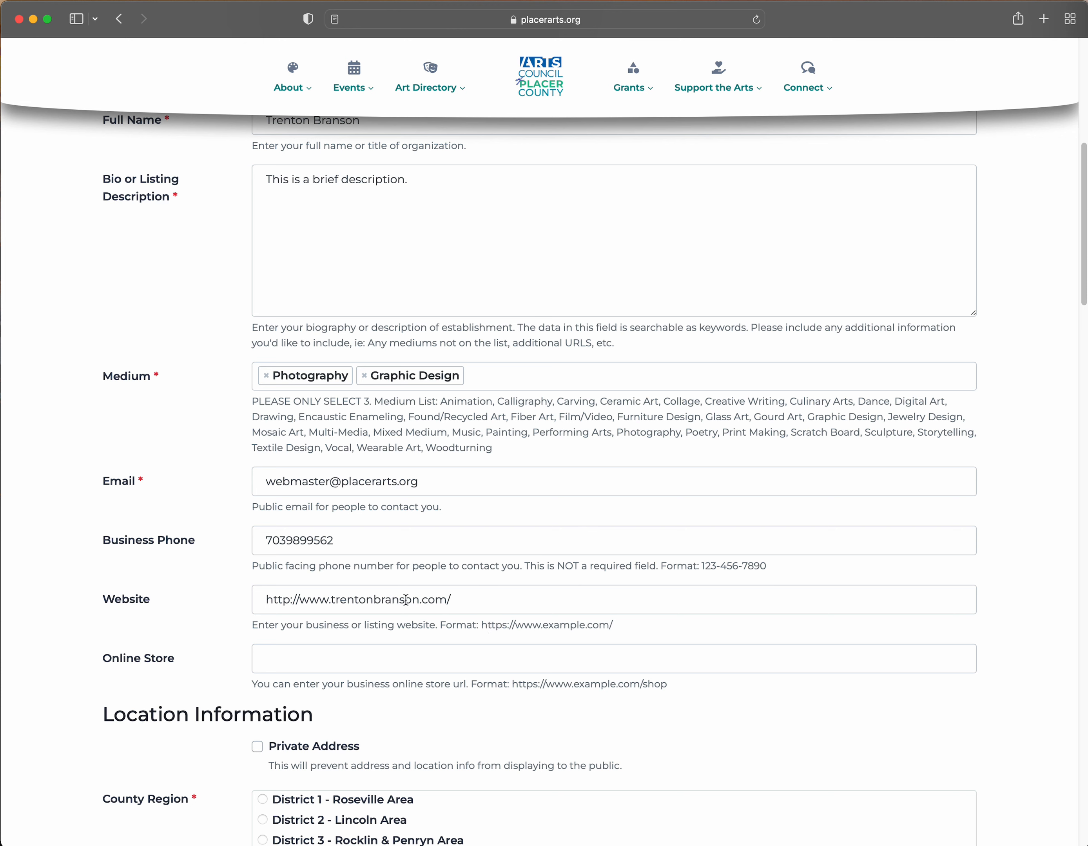
pyautogui.click(479, 601)
pyautogui.press('super+a')
pyautogui.press('super+c')
pyautogui.click(448, 653)
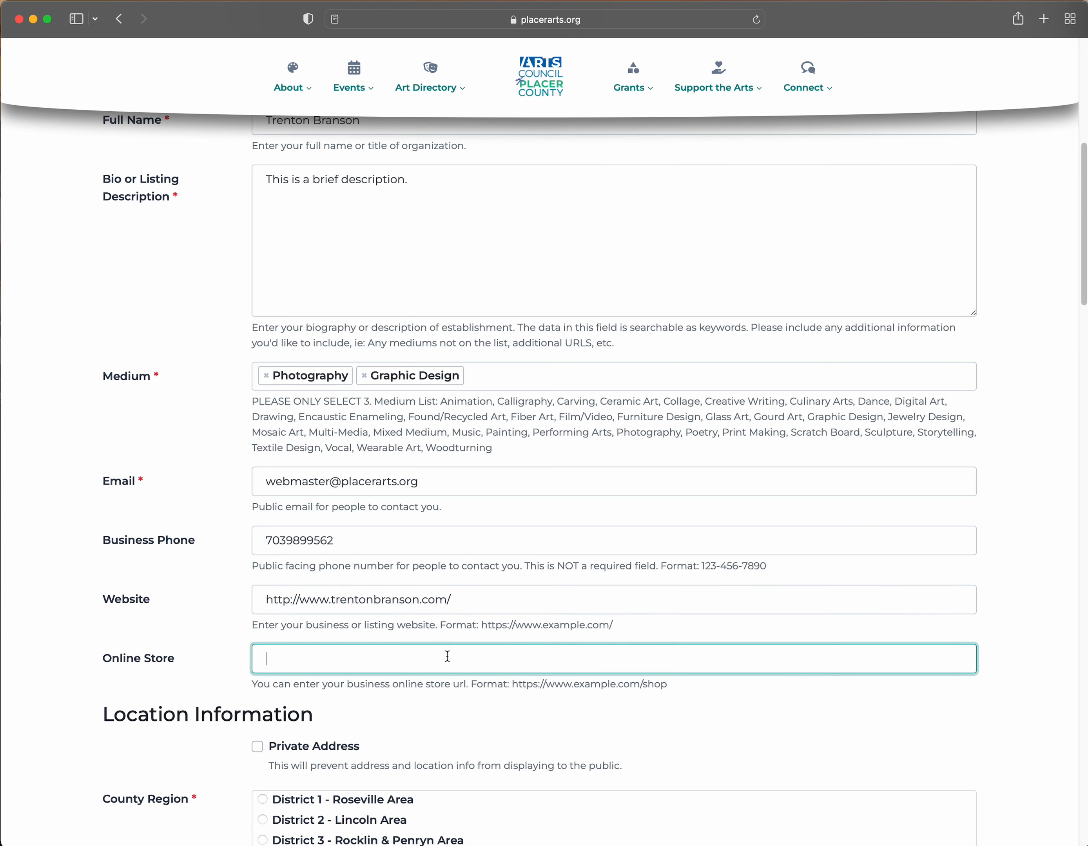
pyautogui.press('super+v')
pyautogui.write('store')
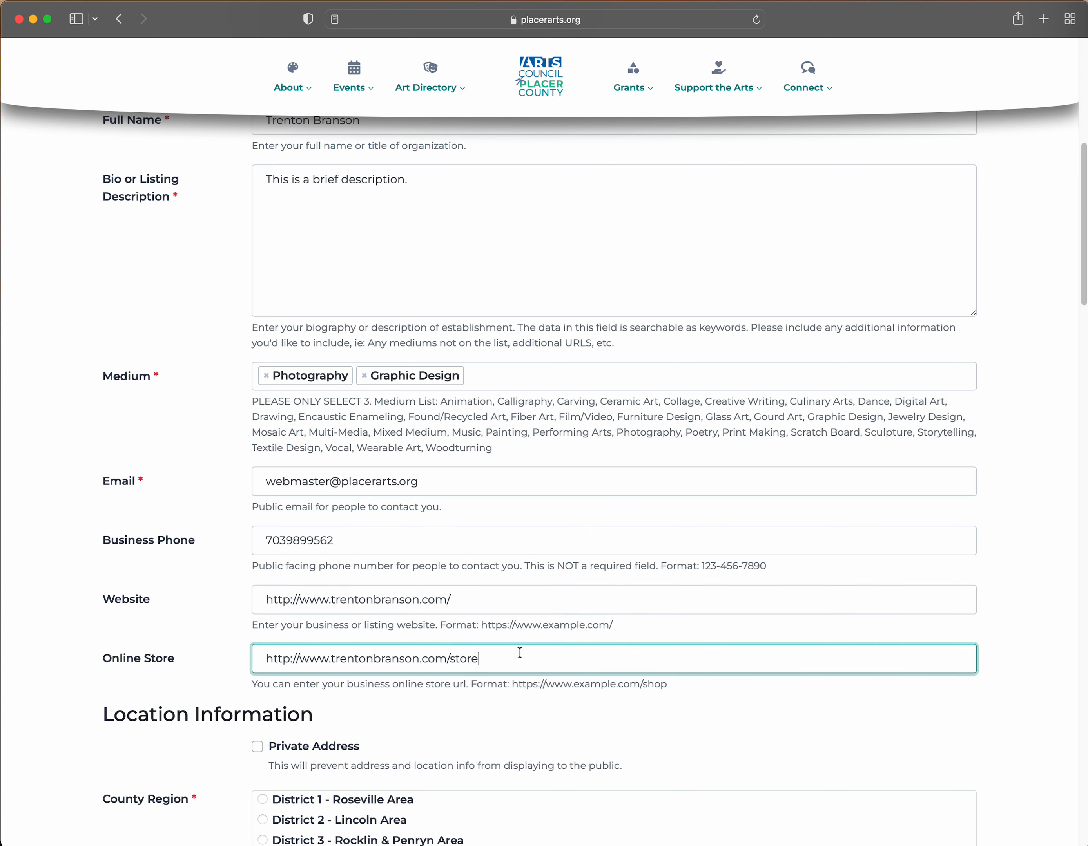
pyautogui.scroll(-4, 528, 676)
pyautogui.scroll(-2, 511, 674)
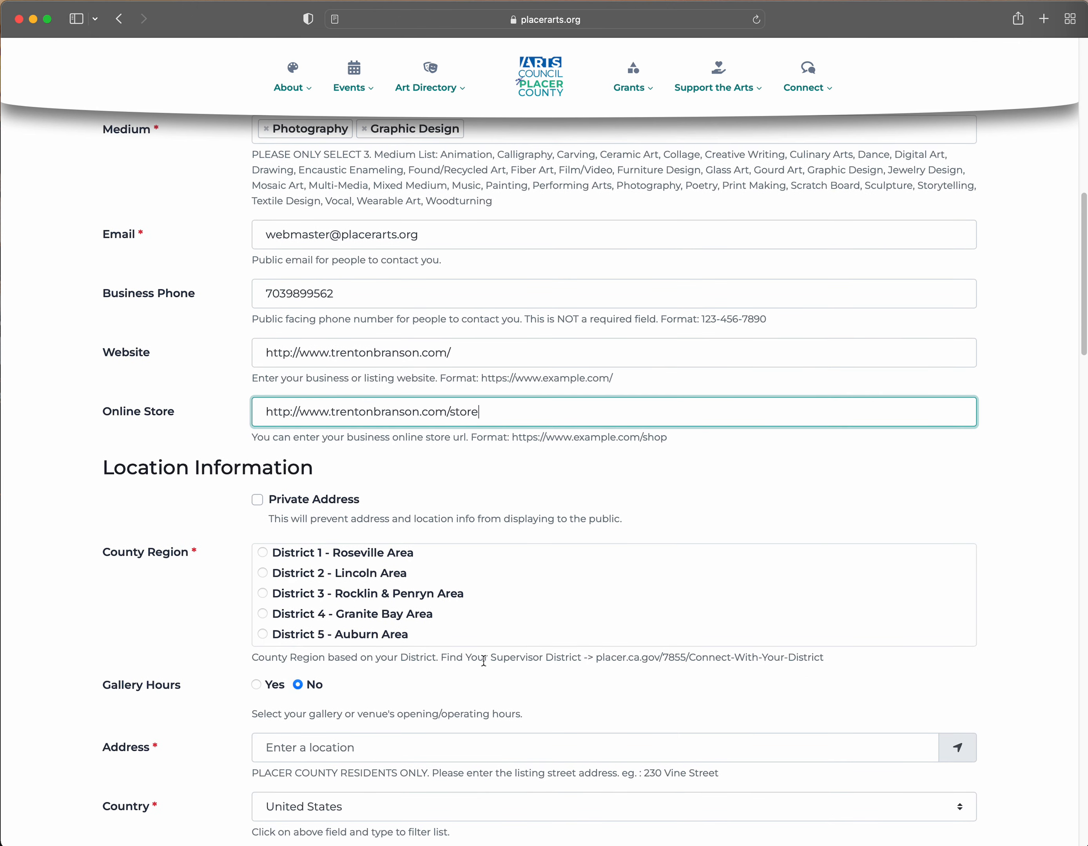
pyautogui.scroll(-3, 484, 660)
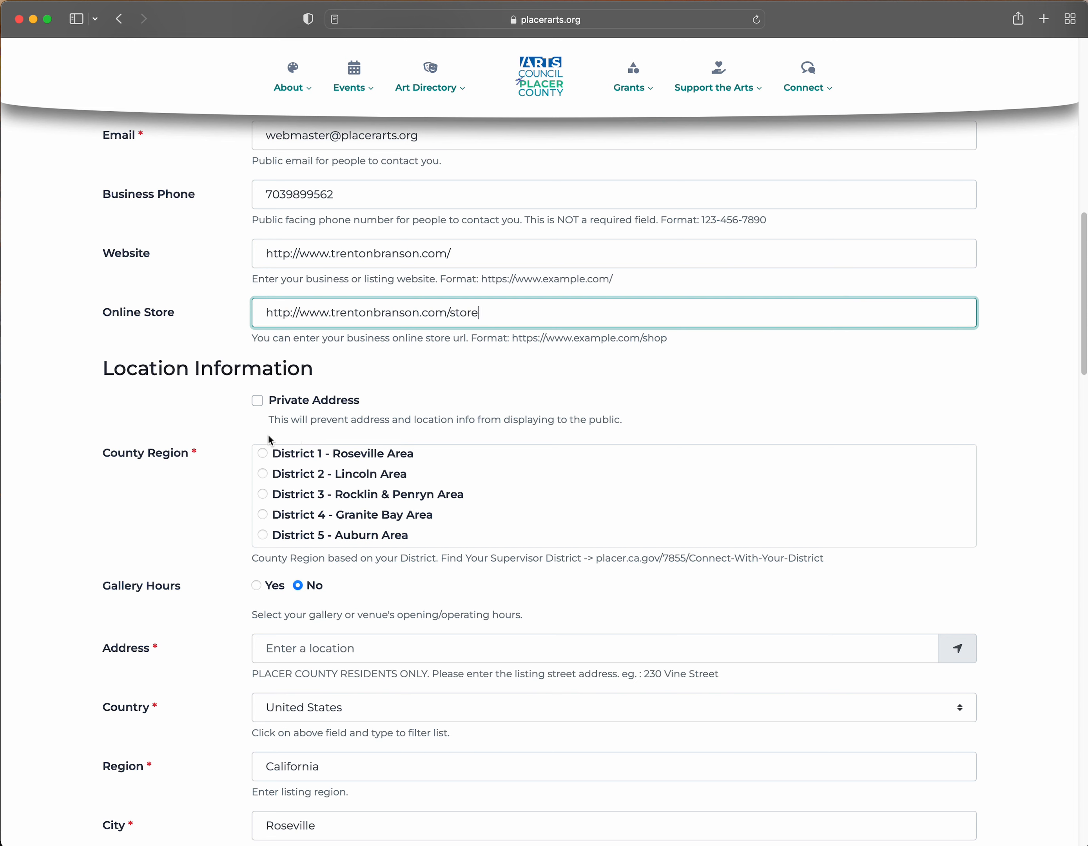
# - Make the address private, choose District 5 - Auburn Area, and set gallery hours to No
pyautogui.click(258, 401)
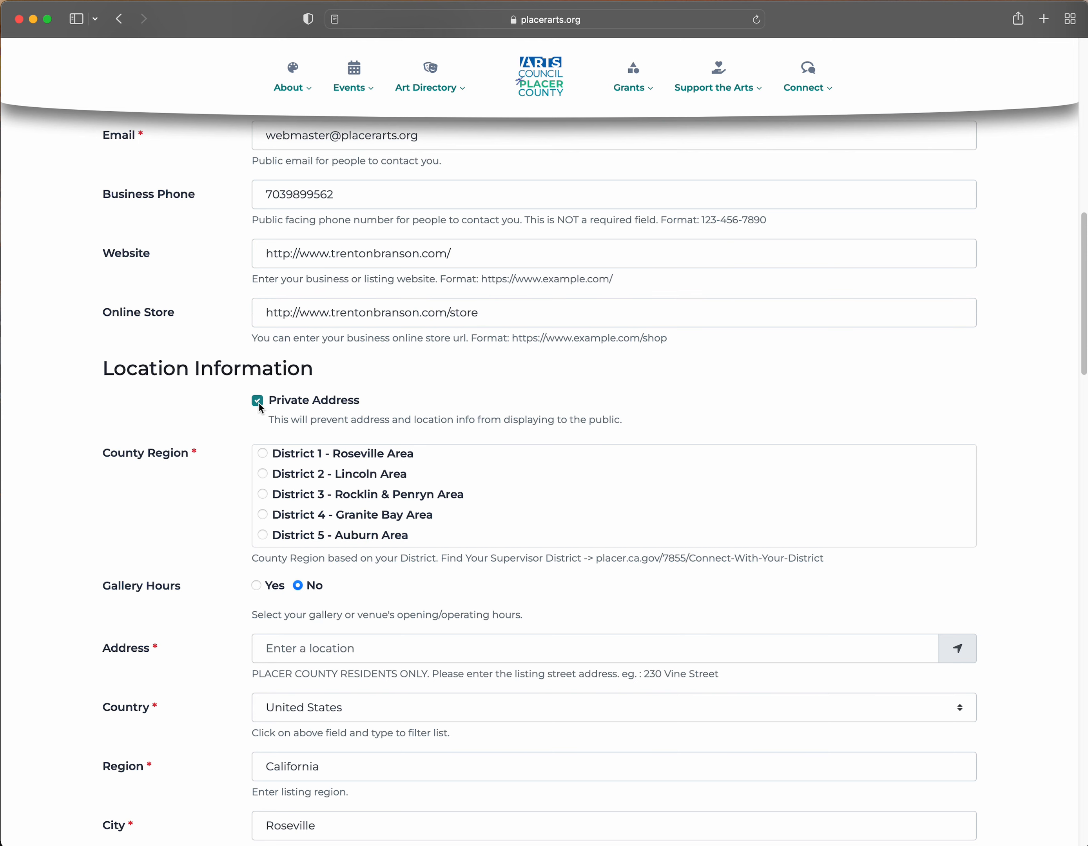
pyautogui.scroll(-3, 203, 424)
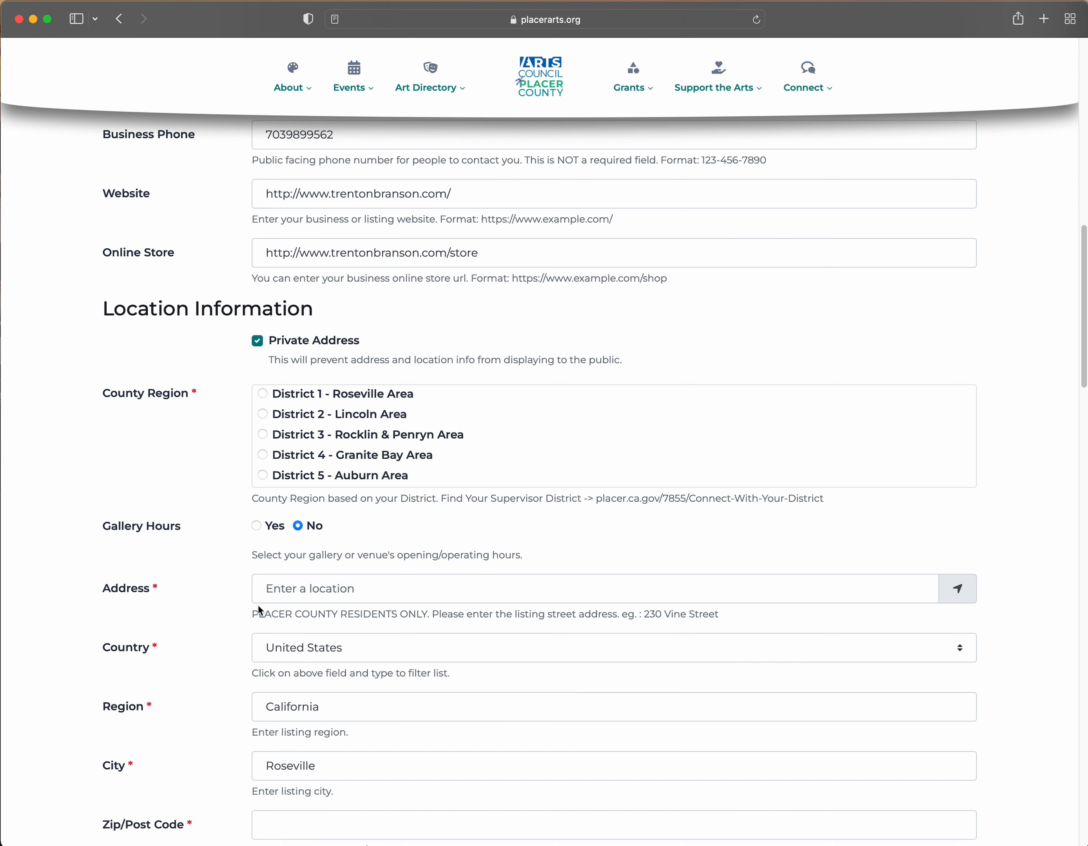
pyautogui.click(263, 475)
pyautogui.scroll(-1, 186, 481)
pyautogui.scroll(-3, 187, 482)
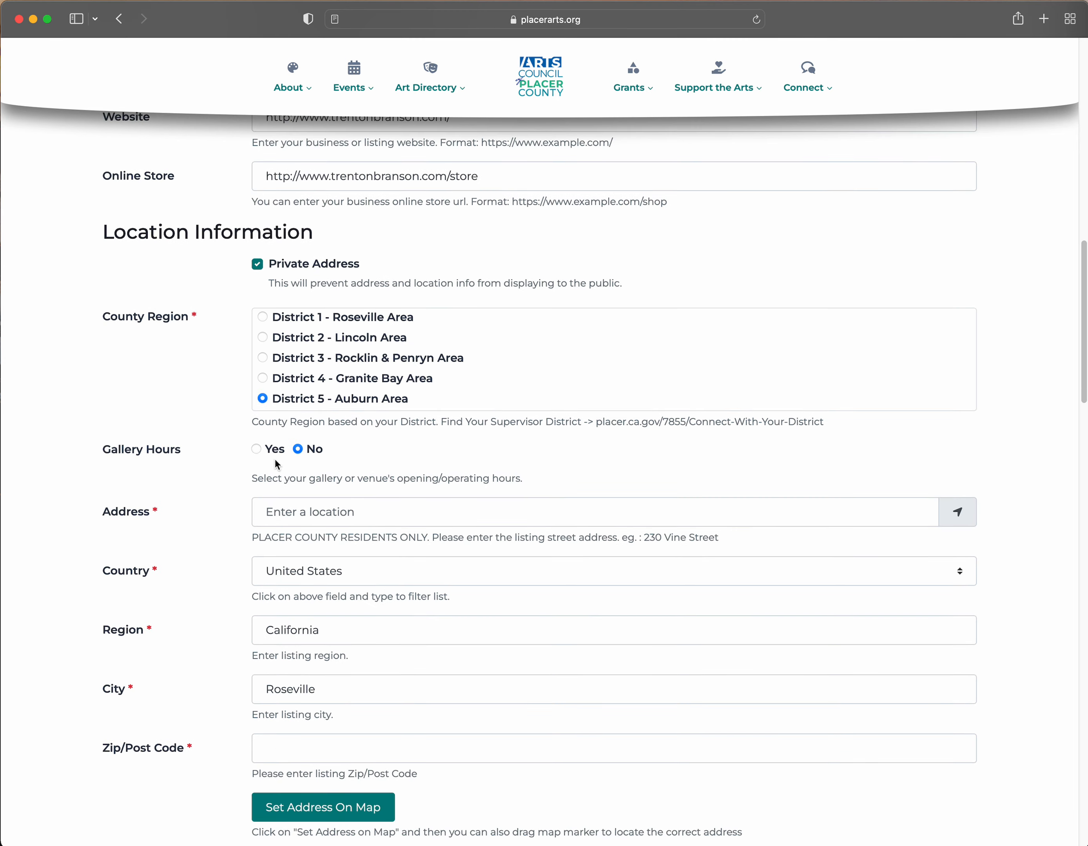
pyautogui.click(256, 449)
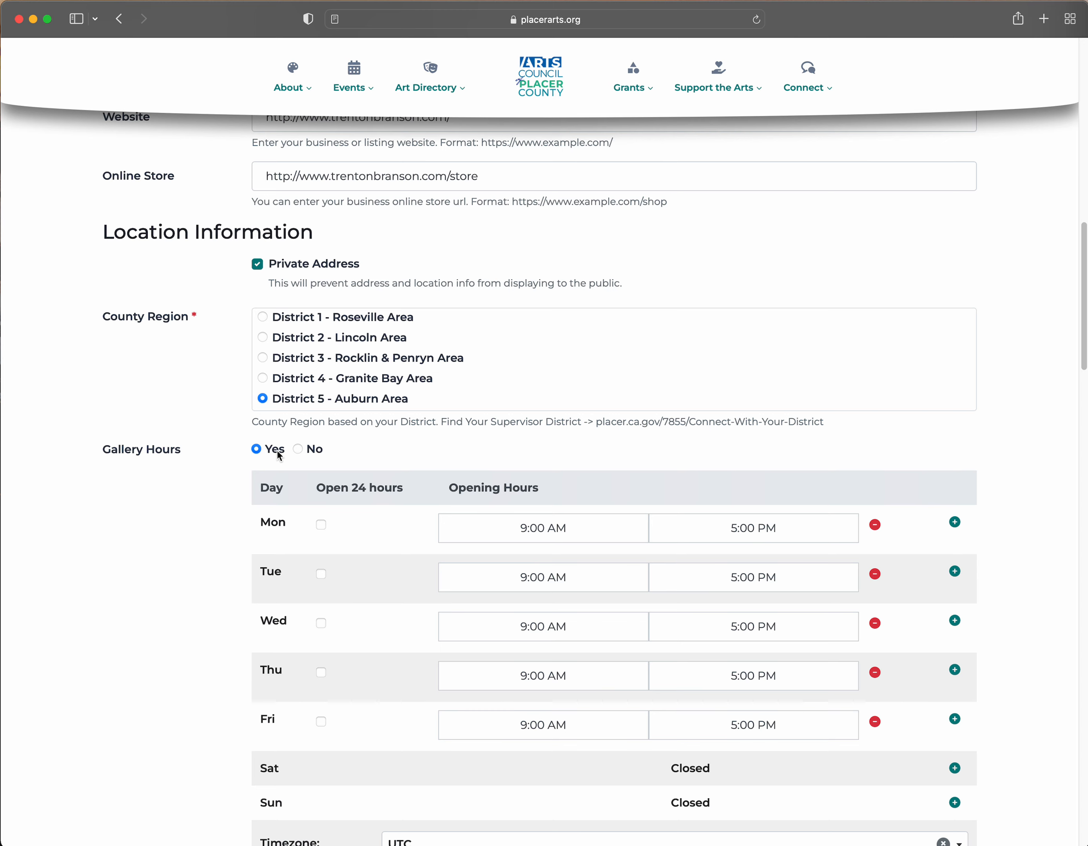
pyautogui.click(298, 450)
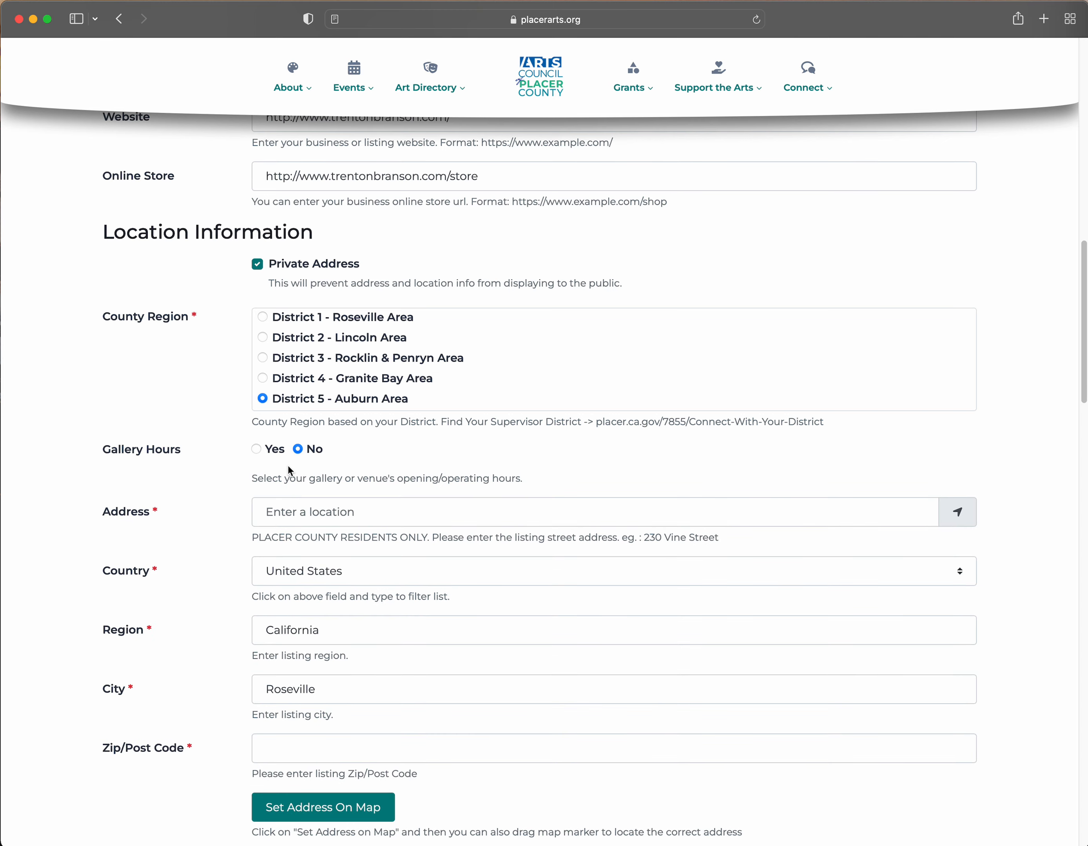
# - Enter the listing's street address, city and ZIP code
pyautogui.click(344, 513)
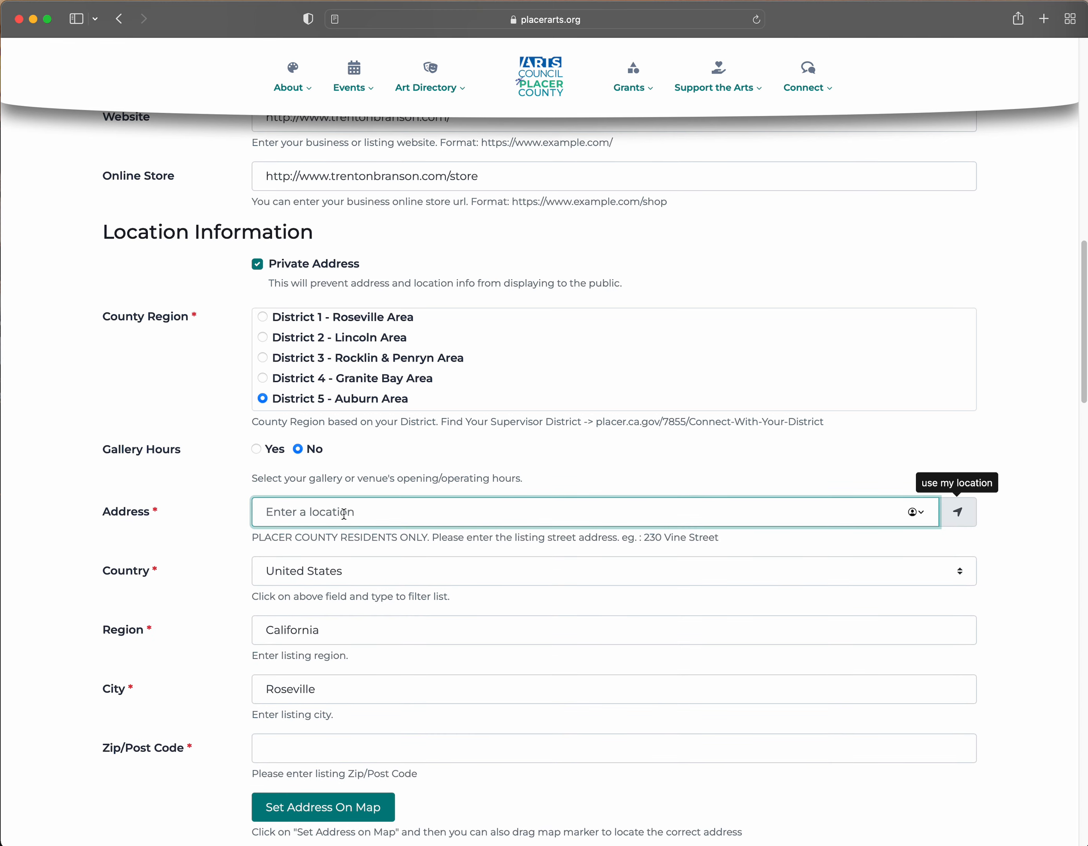
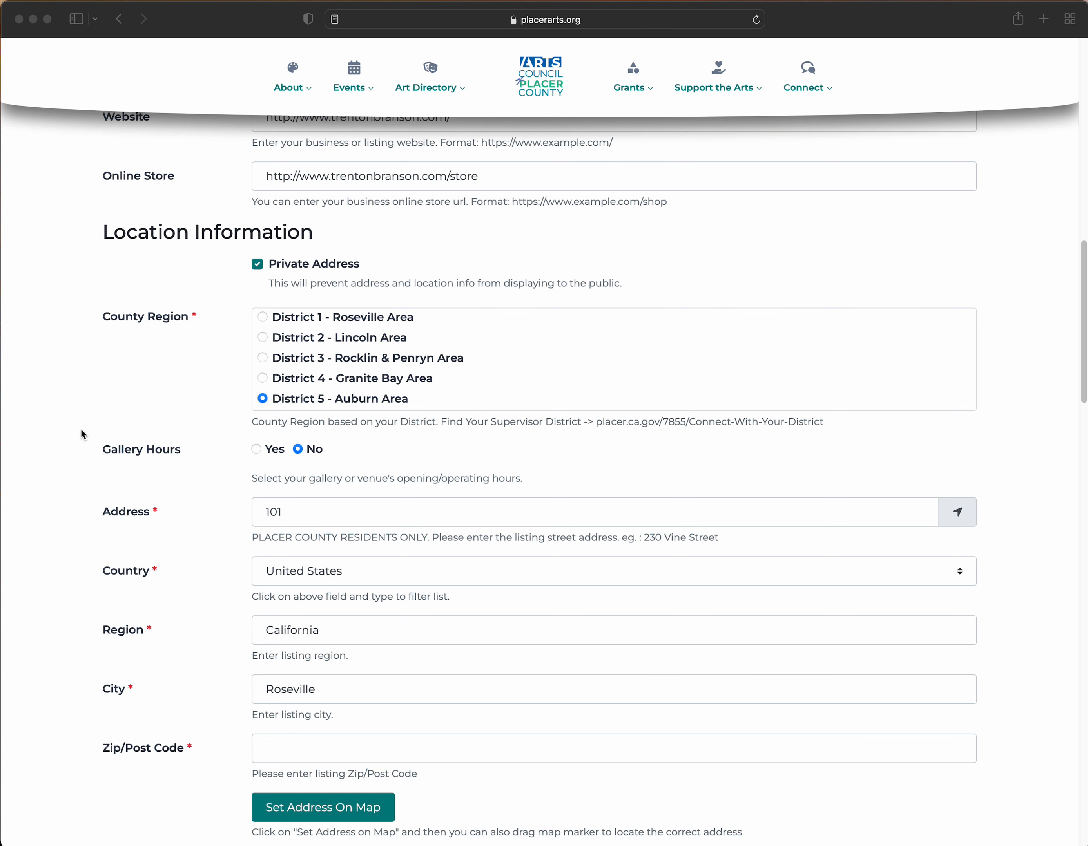
pyautogui.click(362, 513)
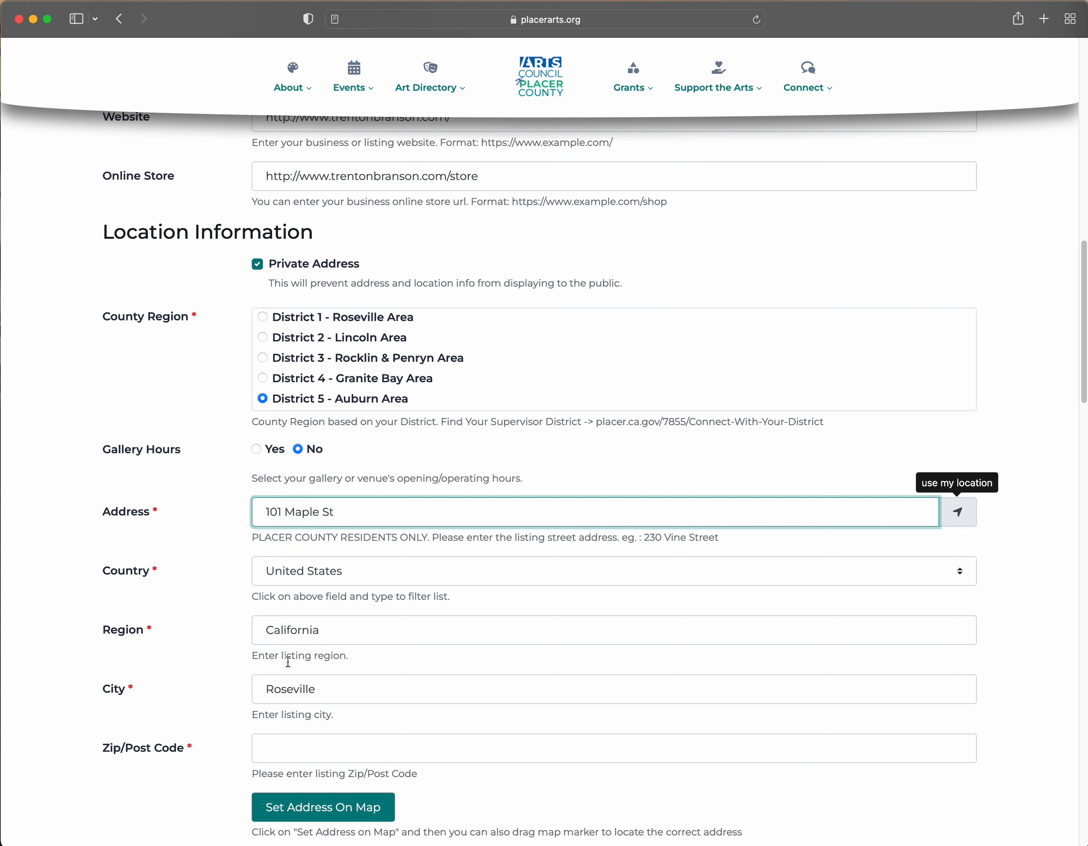
pyautogui.doubleClick(339, 686)
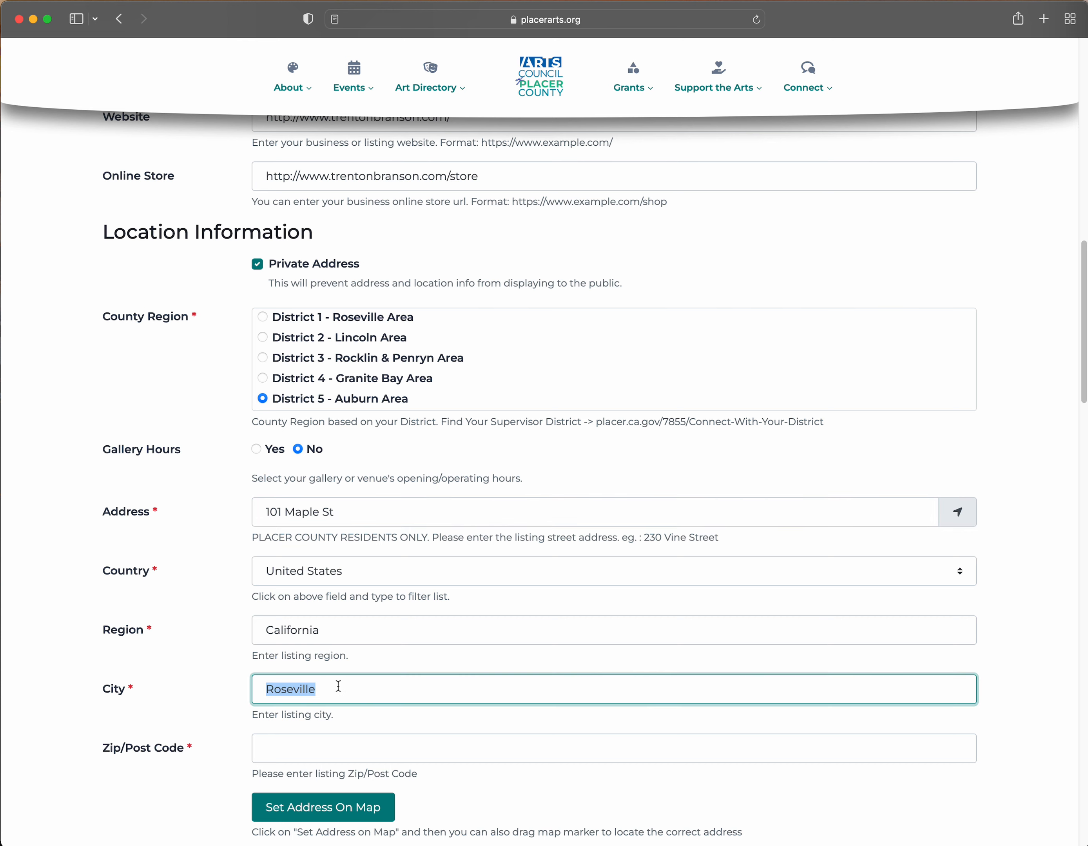
pyautogui.write('Auburn')
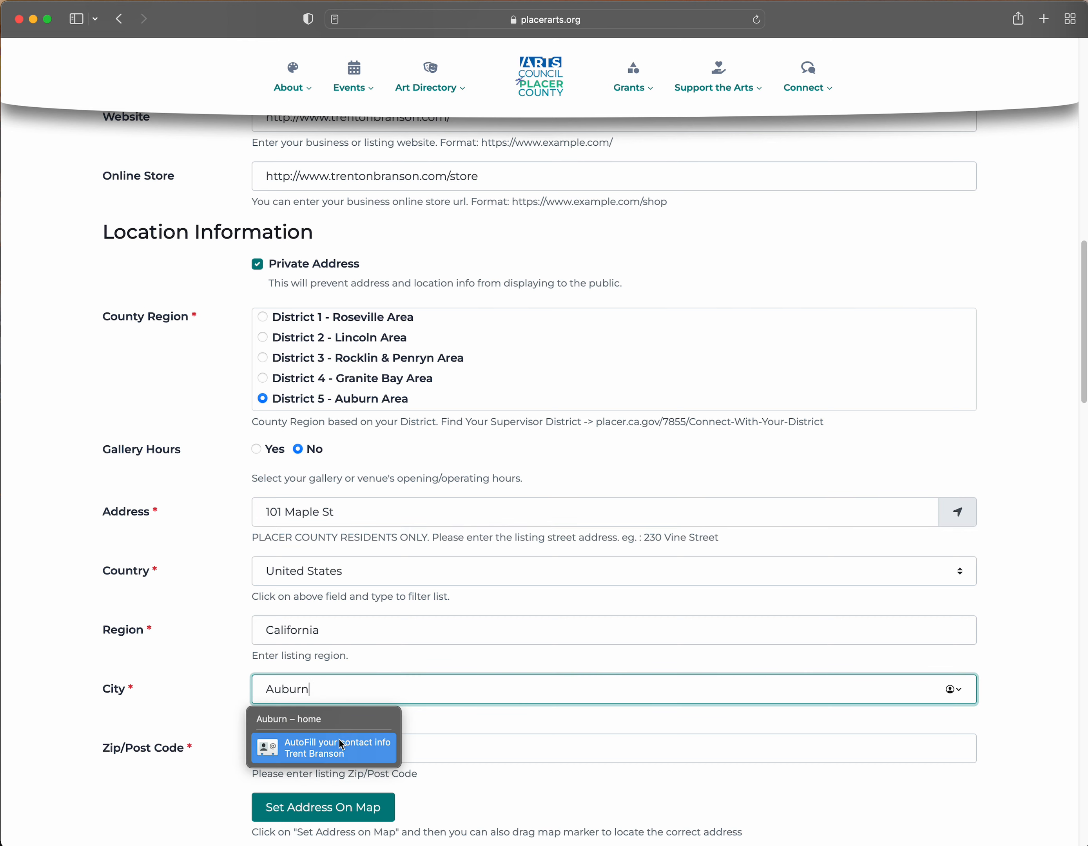
pyautogui.click(416, 750)
pyautogui.write('95603')
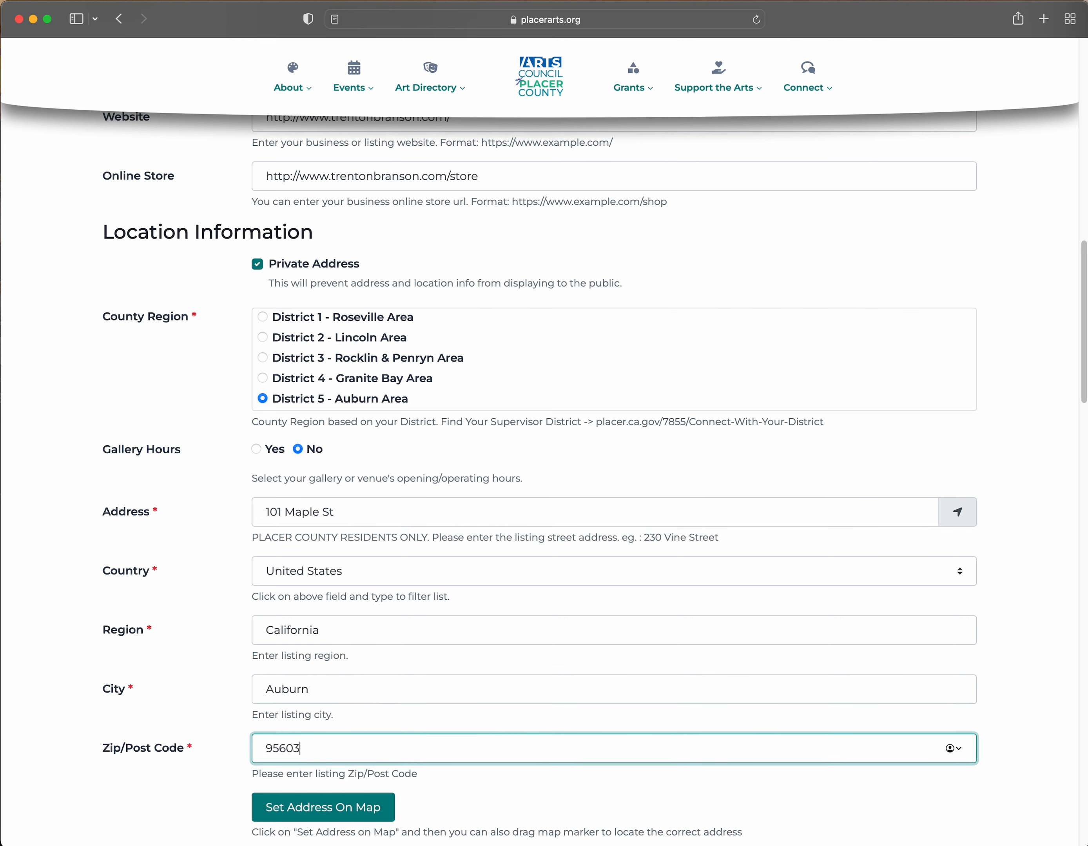
pyautogui.click(85, 668)
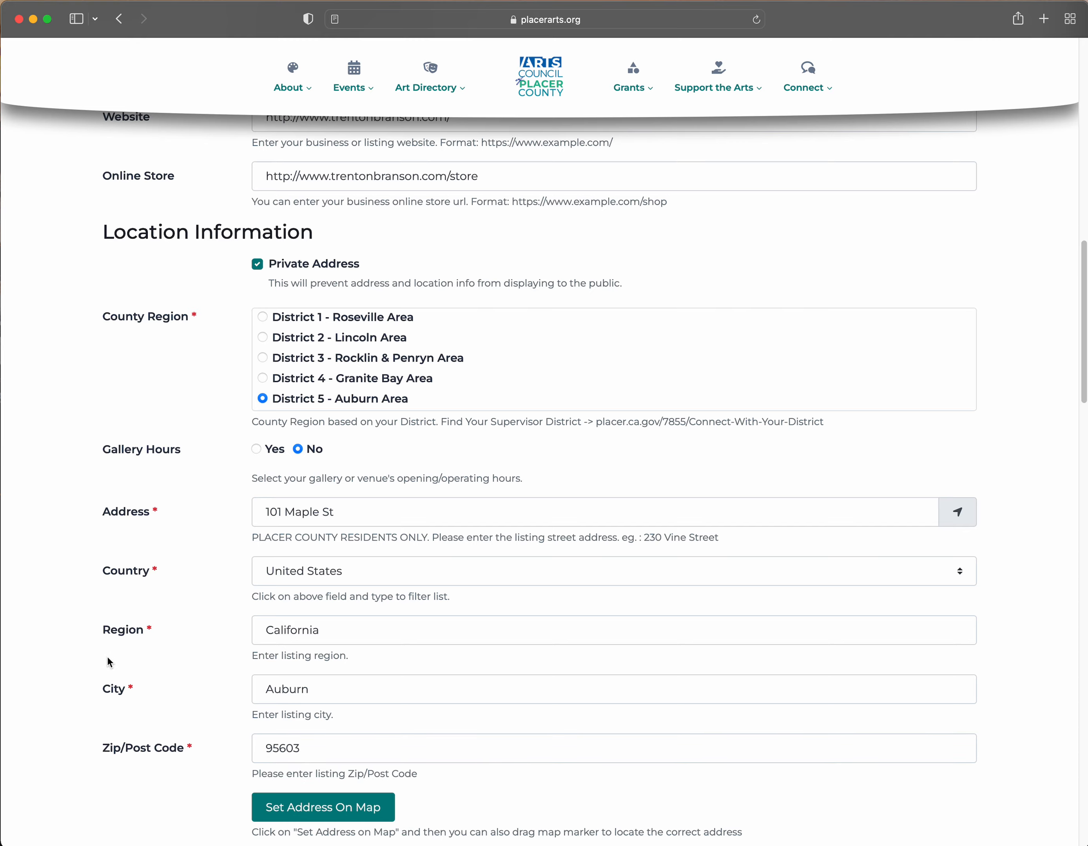
# - Pin the listing address on the map and zoom in to street level
pyautogui.scroll(-7, 216, 617)
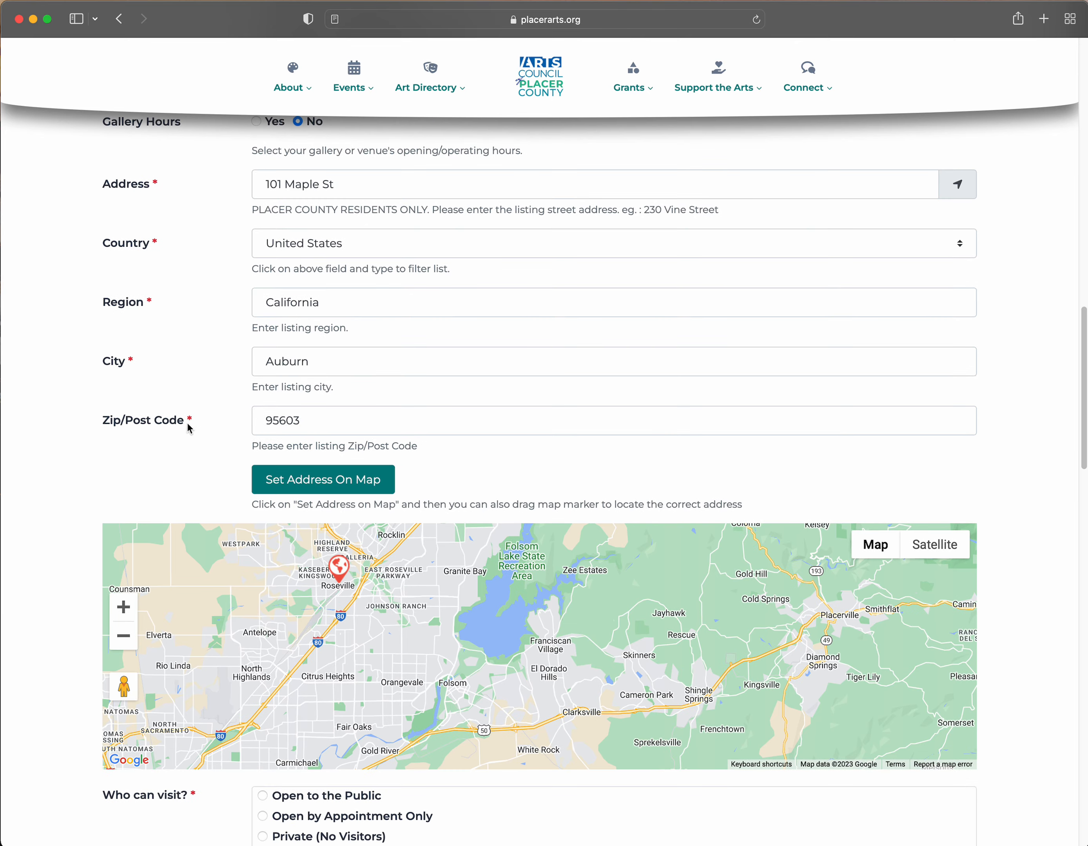
pyautogui.click(314, 480)
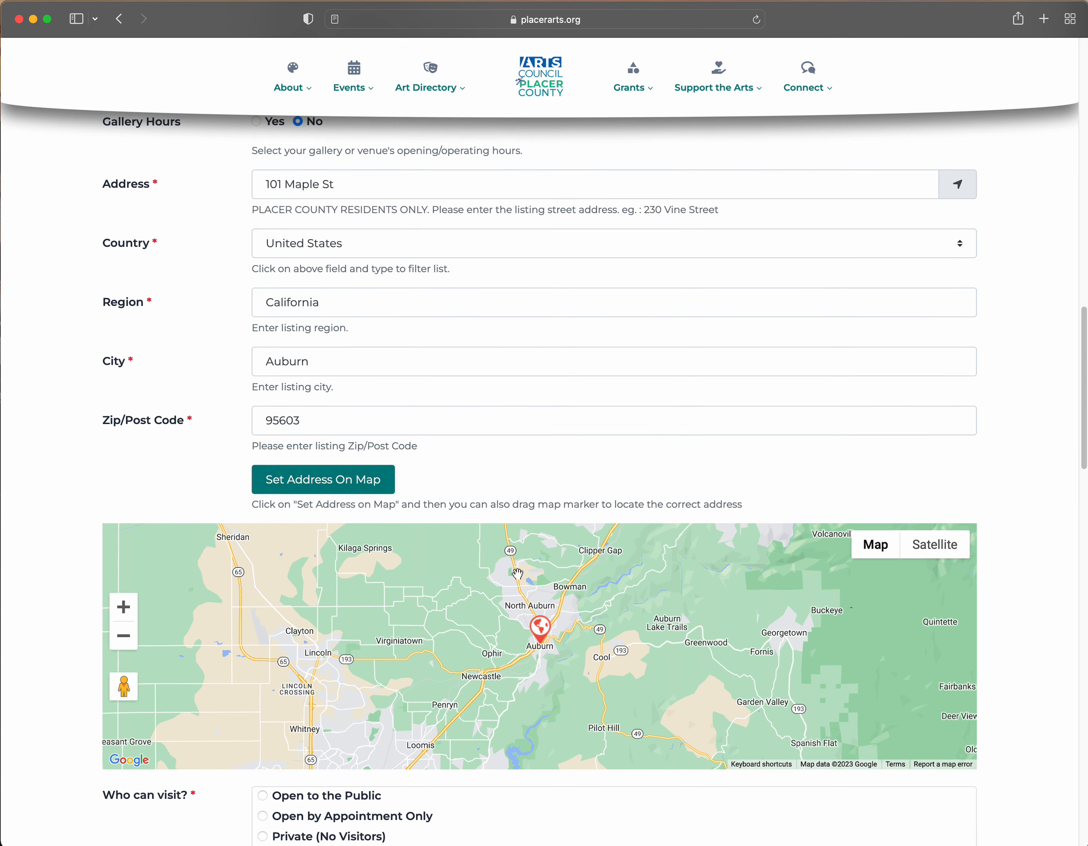
pyautogui.click(123, 608)
pyautogui.click(121, 610)
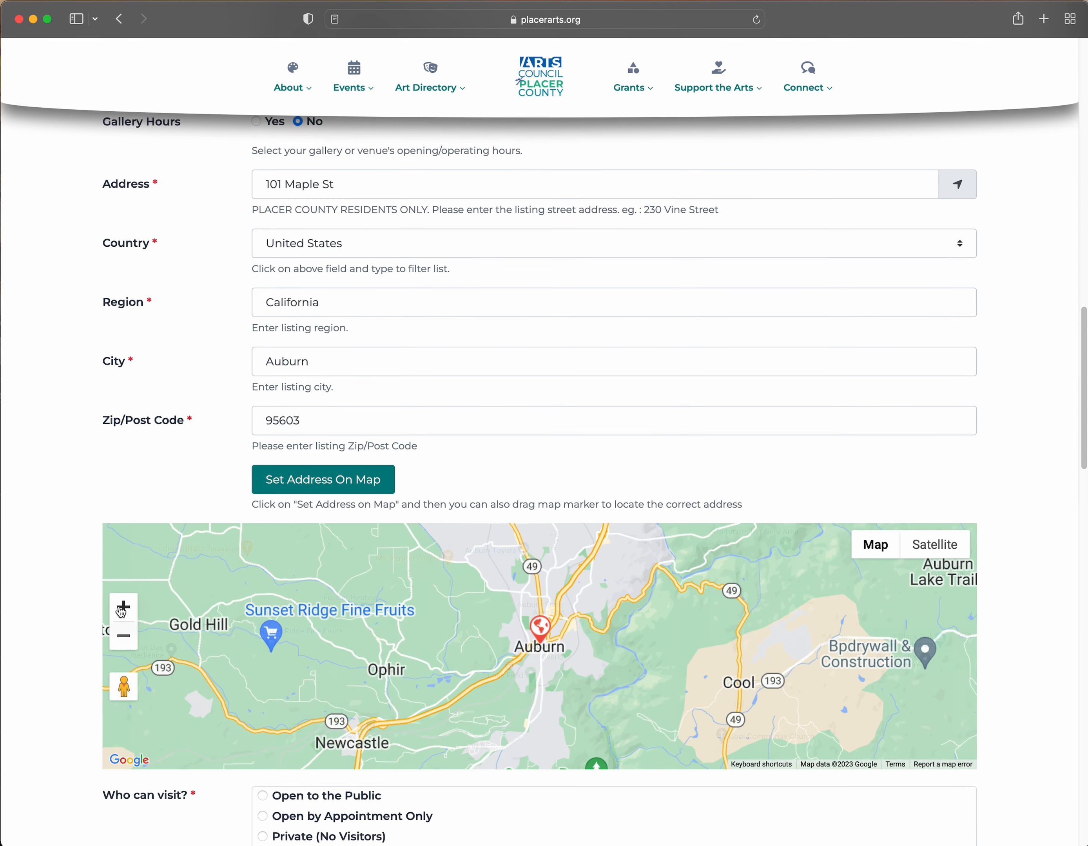
pyautogui.click(121, 610)
pyautogui.click(122, 610)
pyautogui.click(122, 610)
pyautogui.click(121, 610)
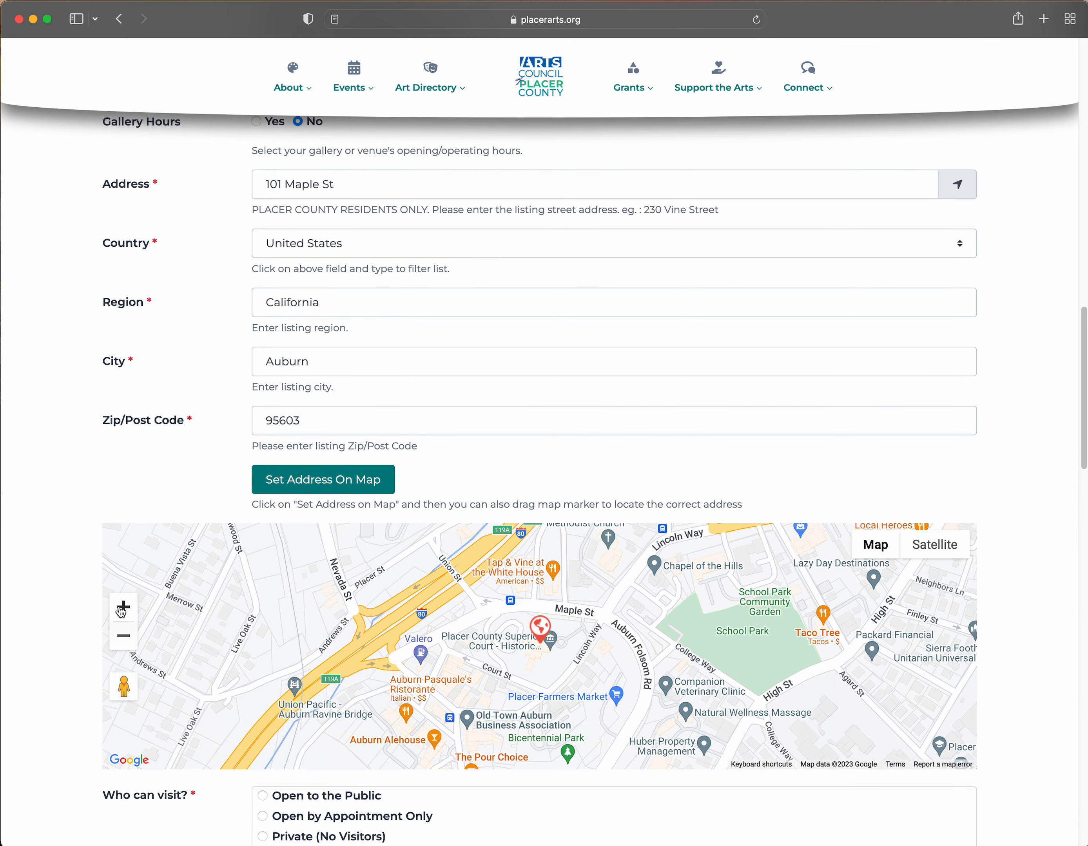
# - Set visitor access to Private (No Visitors) and start choosing a personal image file
pyautogui.scroll(-5, 66, 559)
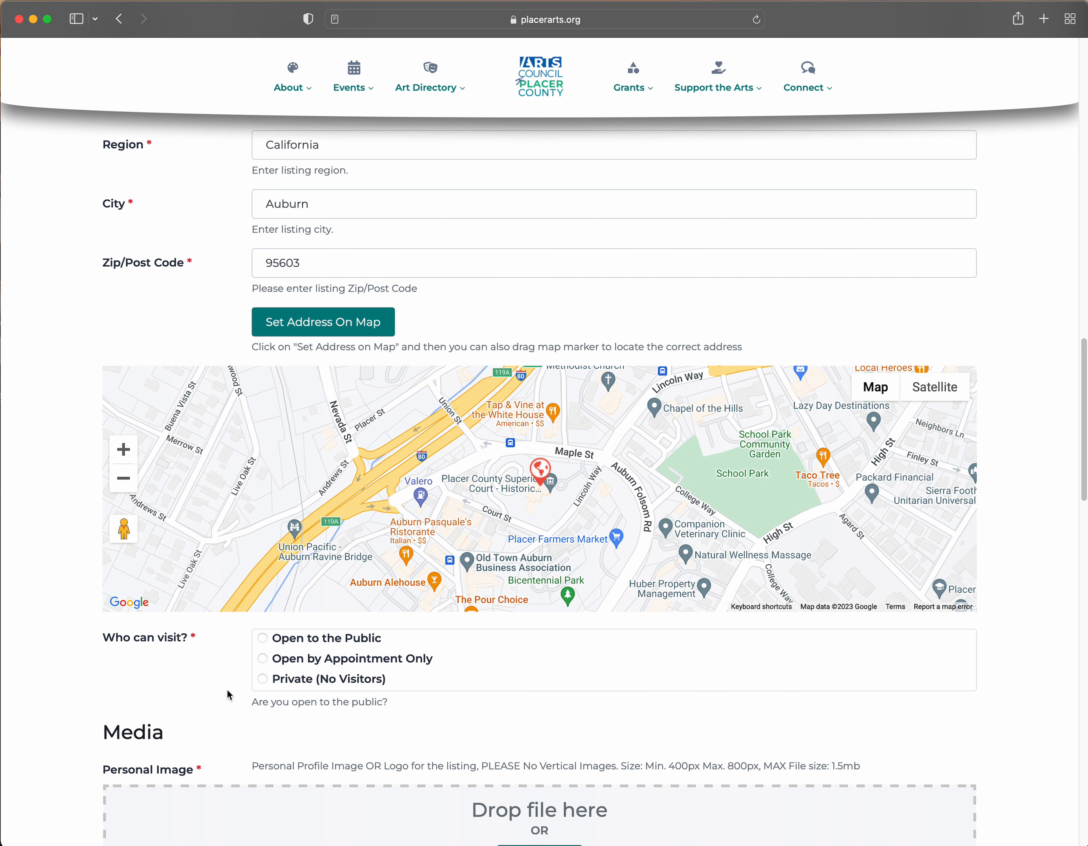
pyautogui.click(262, 679)
pyautogui.scroll(-3, 199, 693)
pyautogui.scroll(-1, 153, 646)
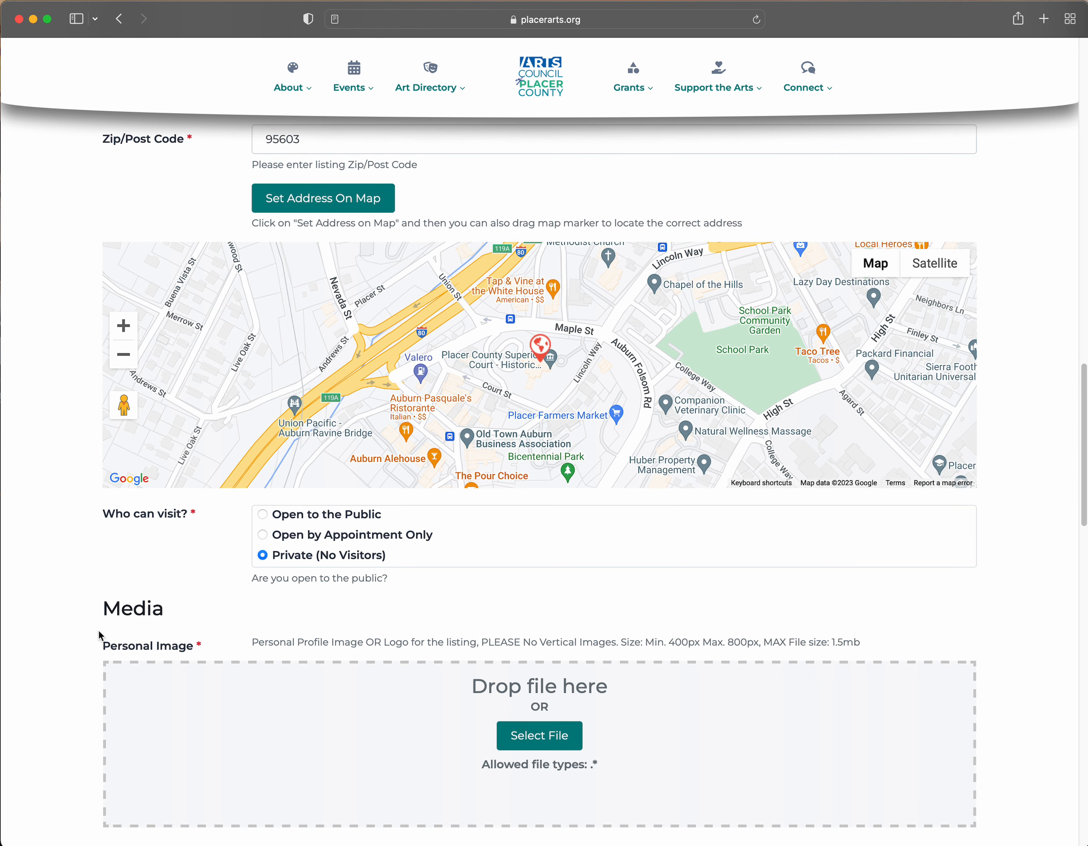
pyautogui.scroll(-3, 81, 630)
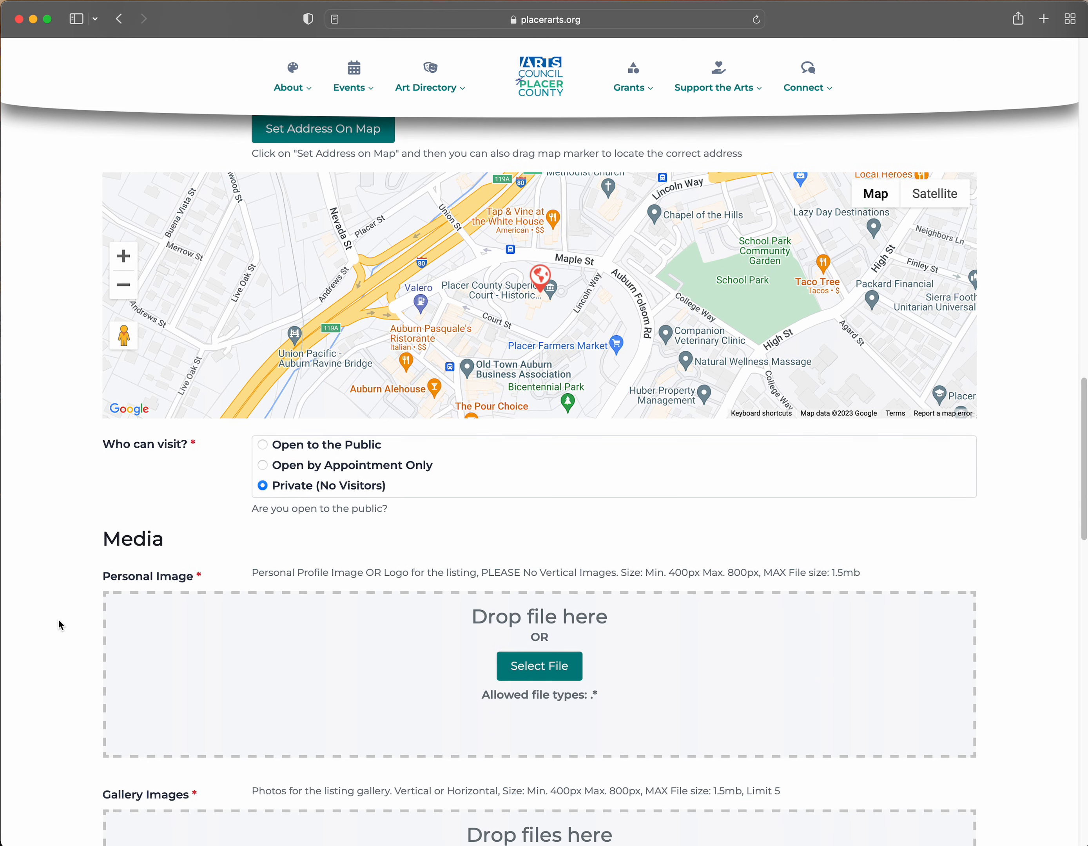
pyautogui.scroll(-1, 10, 629)
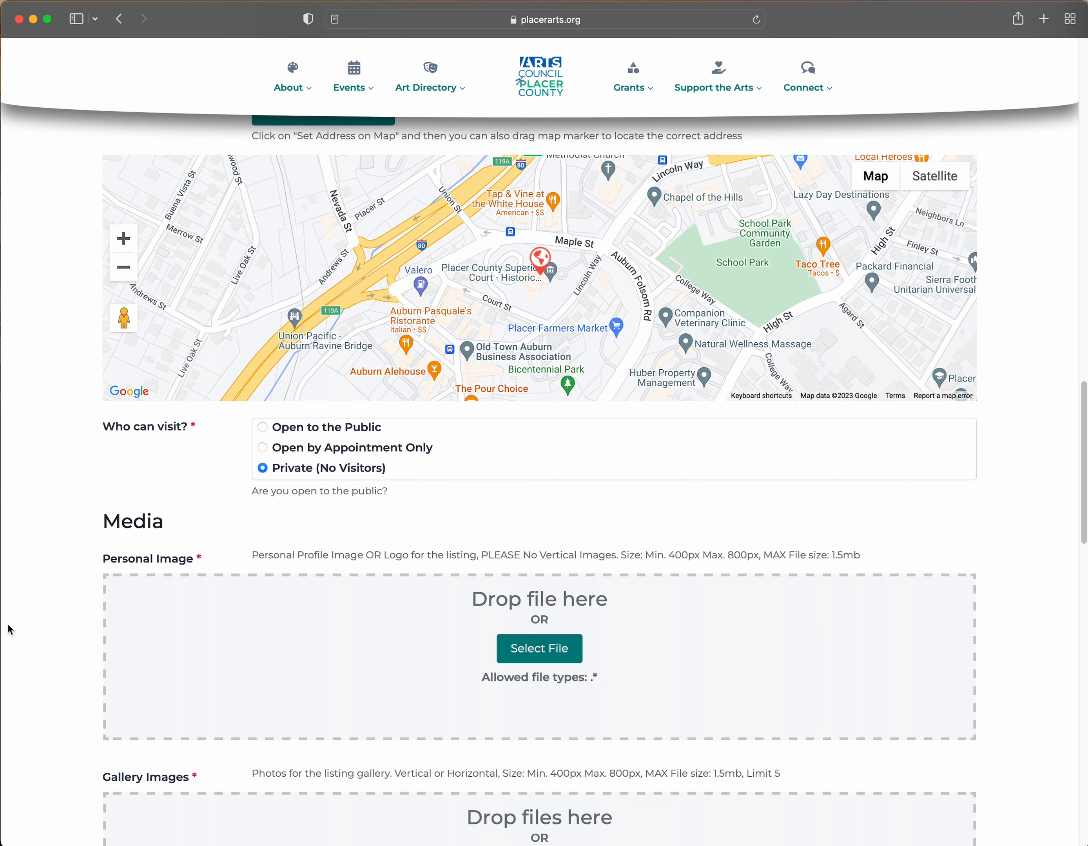
pyautogui.scroll(-1, 11, 630)
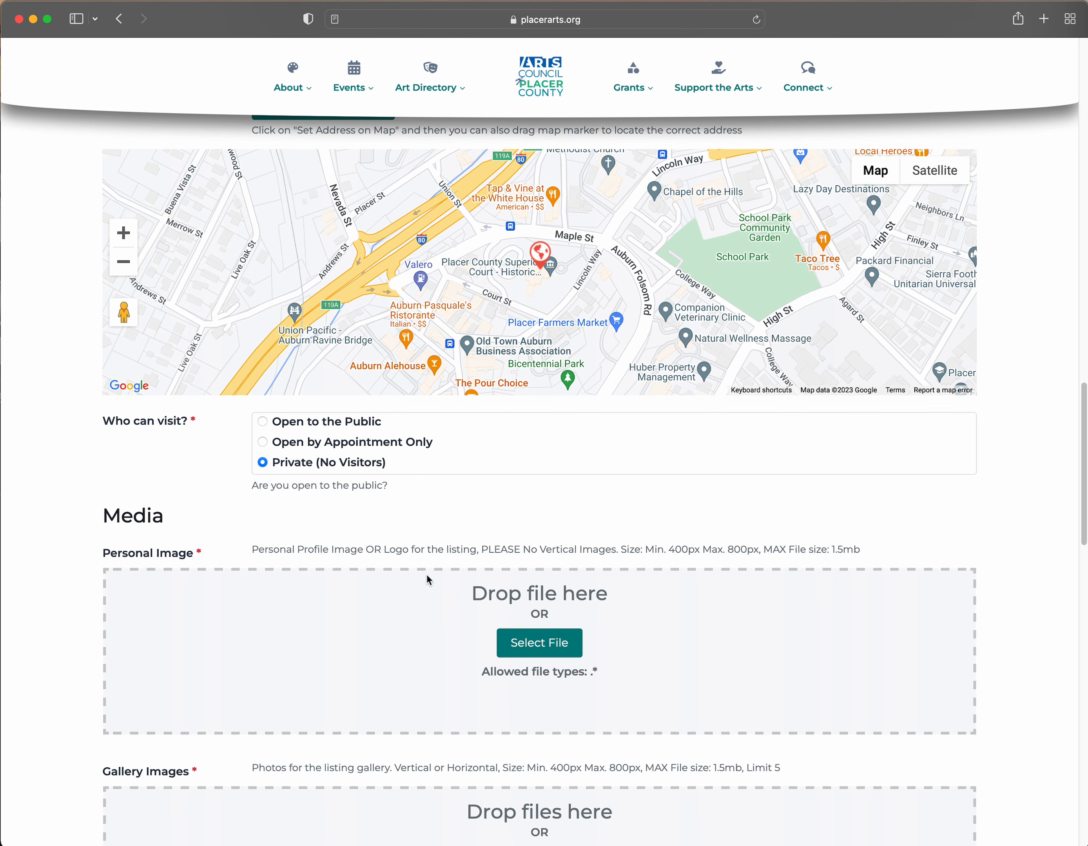
pyautogui.click(513, 649)
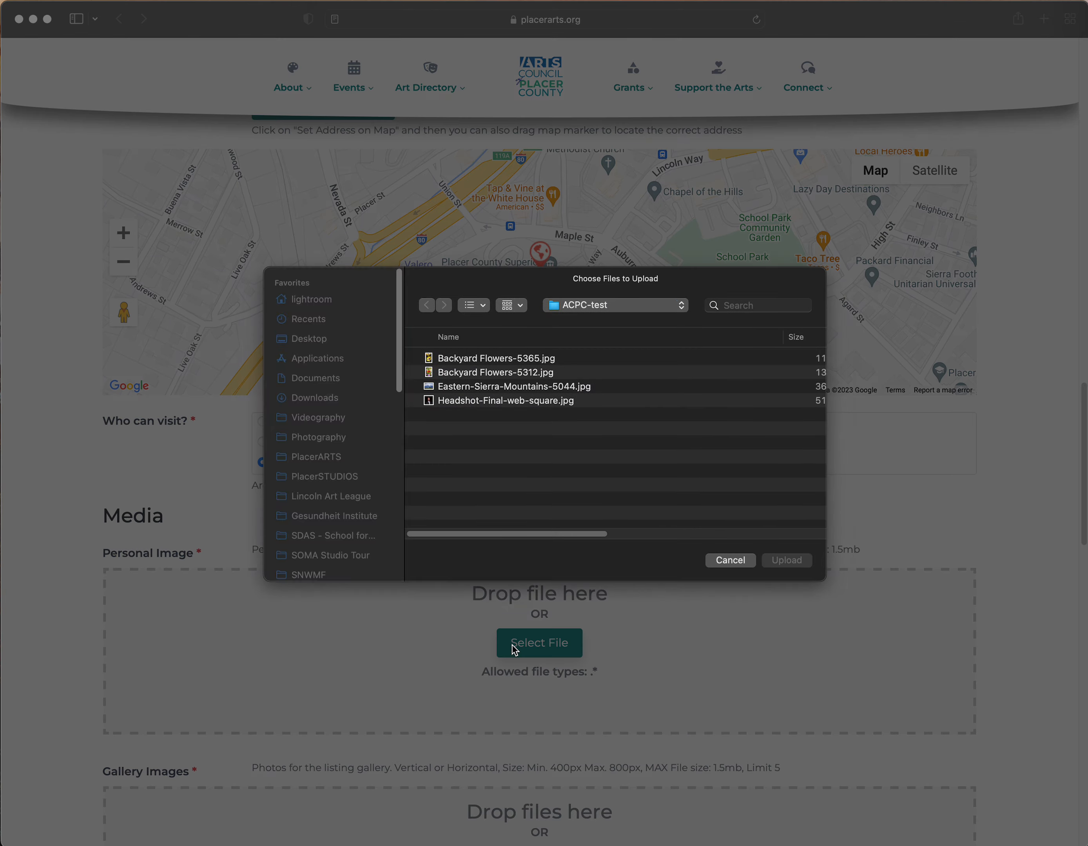
# - Upload the headshot JPG as the listing's personal image
pyautogui.doubleClick(521, 402)
pyautogui.scroll(-7, 269, 556)
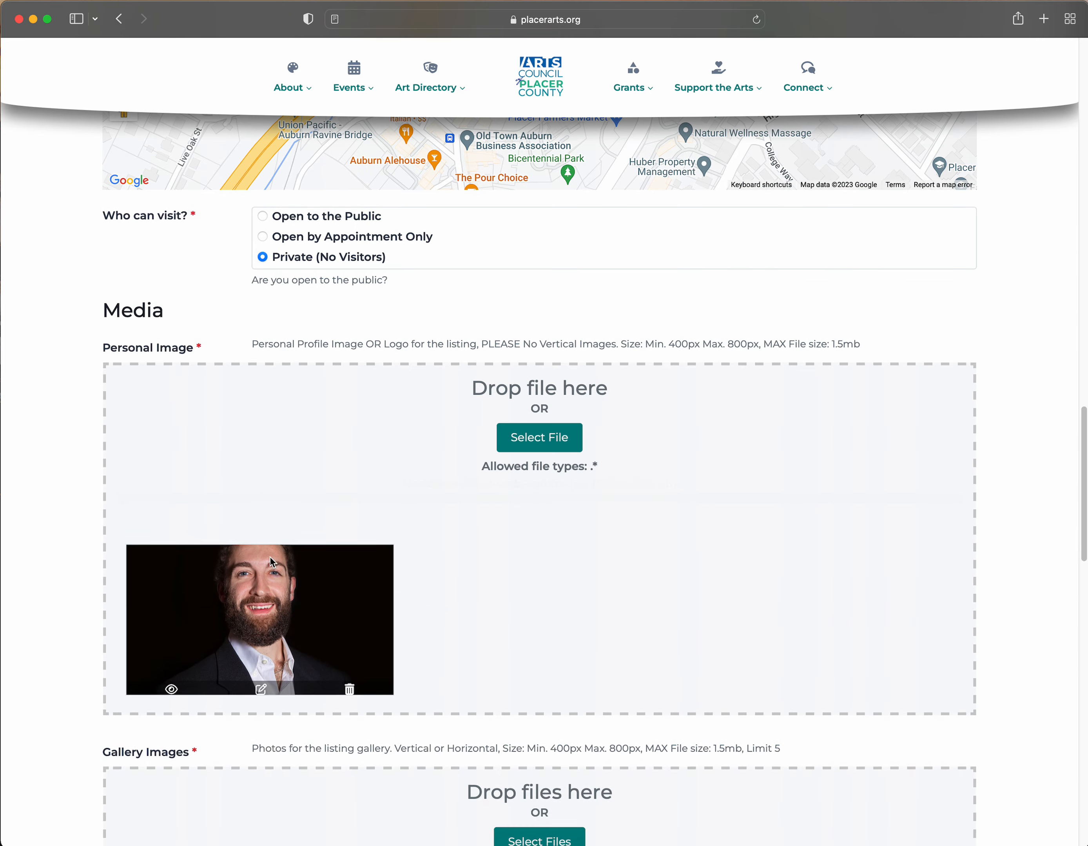
pyautogui.scroll(-1, 271, 562)
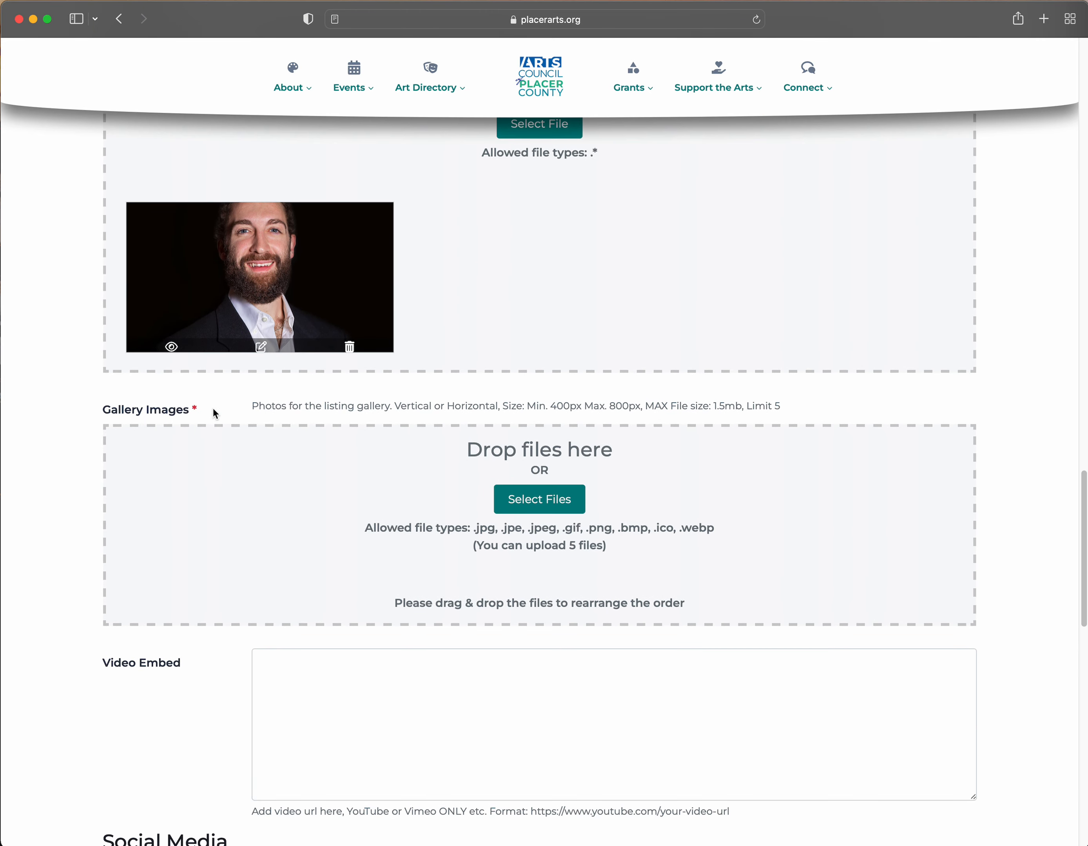
pyautogui.scroll(-4, 147, 430)
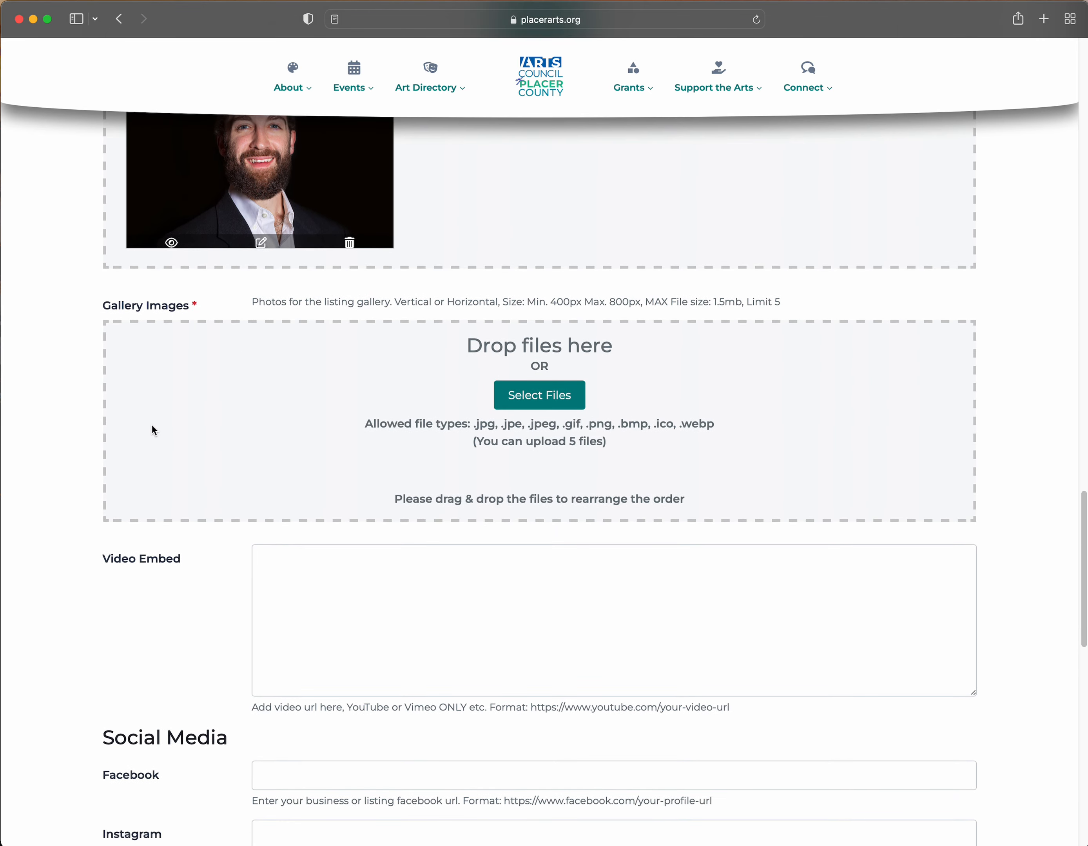
pyautogui.scroll(-2, 154, 429)
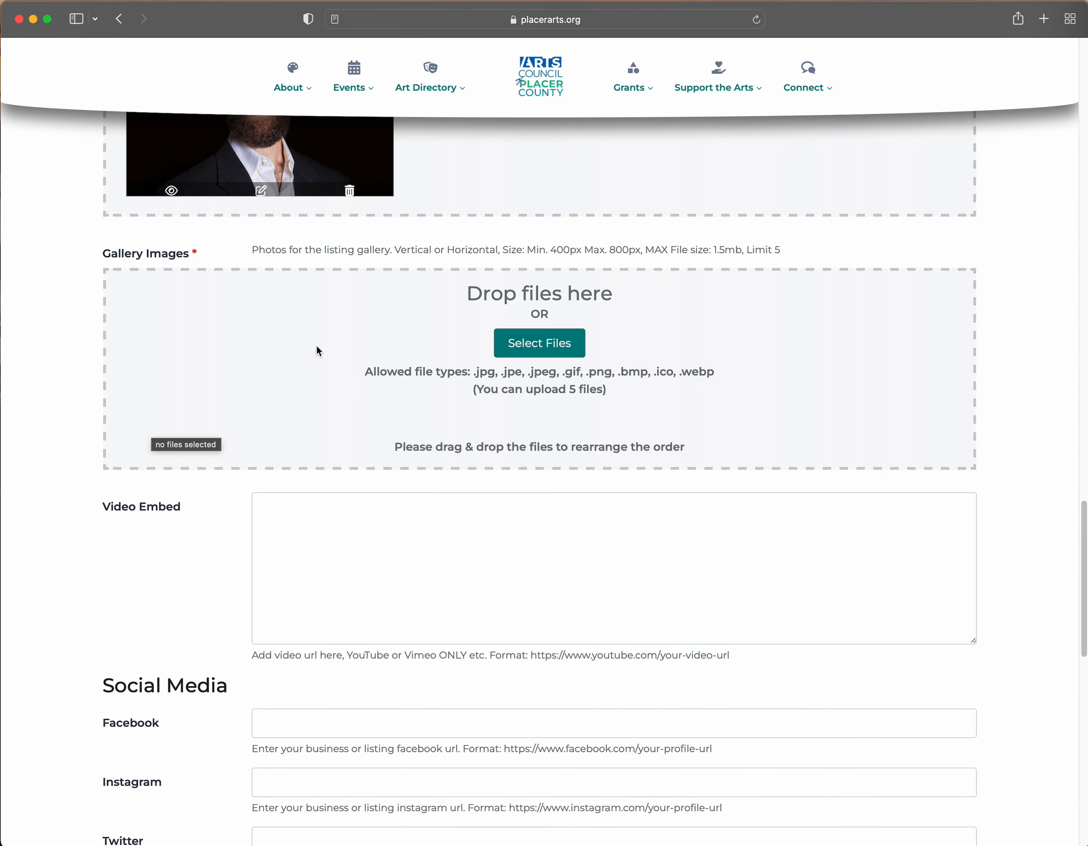
pyautogui.scroll(-2, 315, 340)
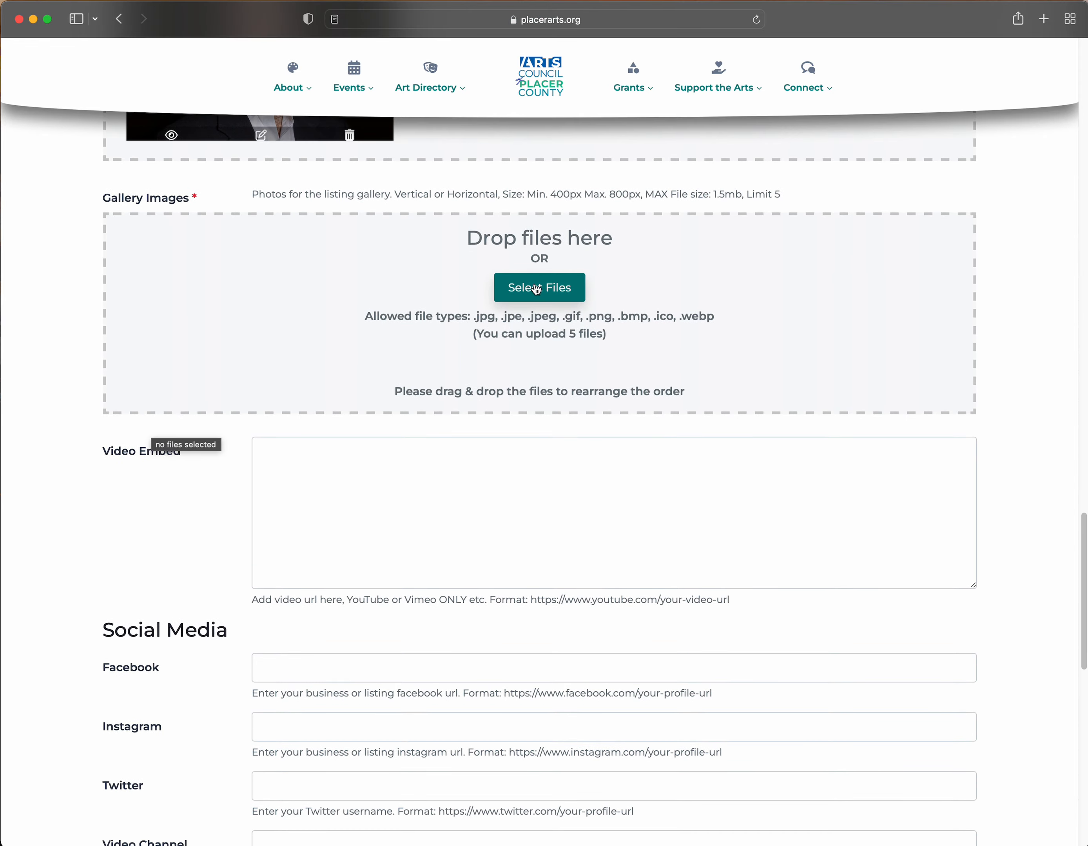
# - Upload three gallery photos: two Backyard Flowers shots and Eastern-Sierra-Mountains-5044.jpg
pyautogui.click(531, 288)
pyautogui.click(520, 359)
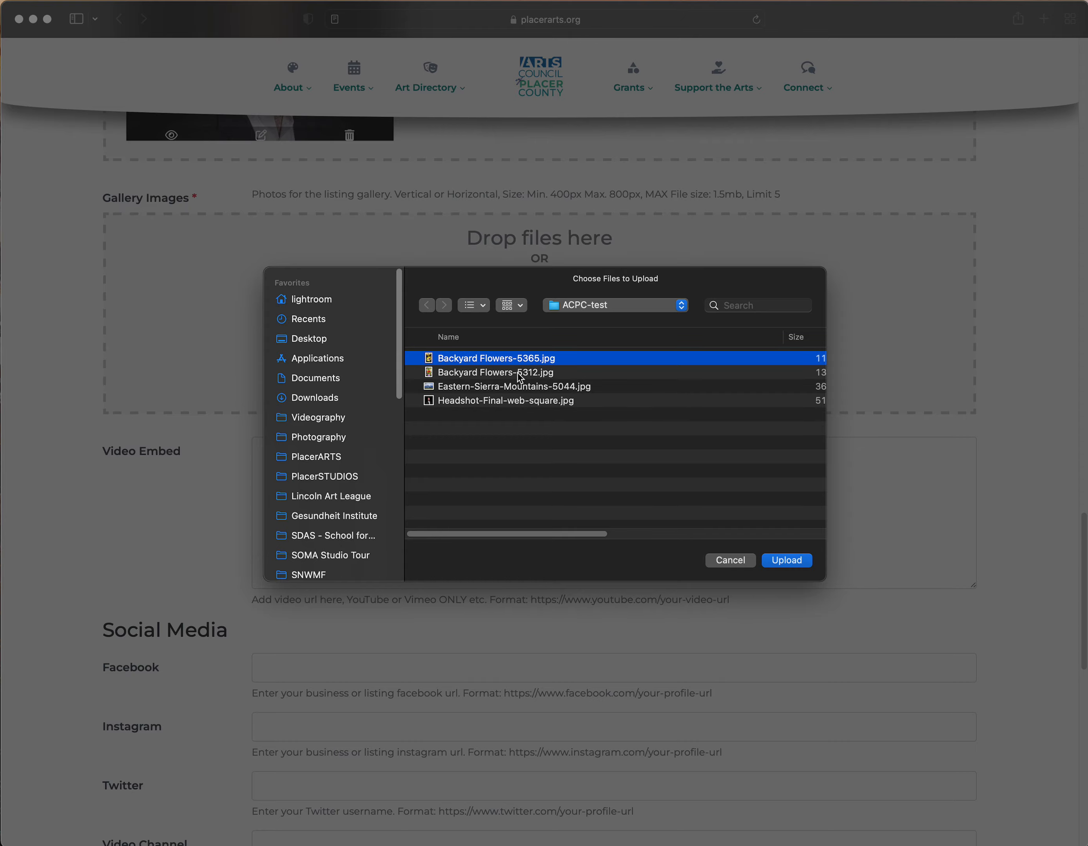
pyautogui.keyDown('shift'); pyautogui.click(531, 387); pyautogui.keyUp('shift')
pyautogui.press('Return')
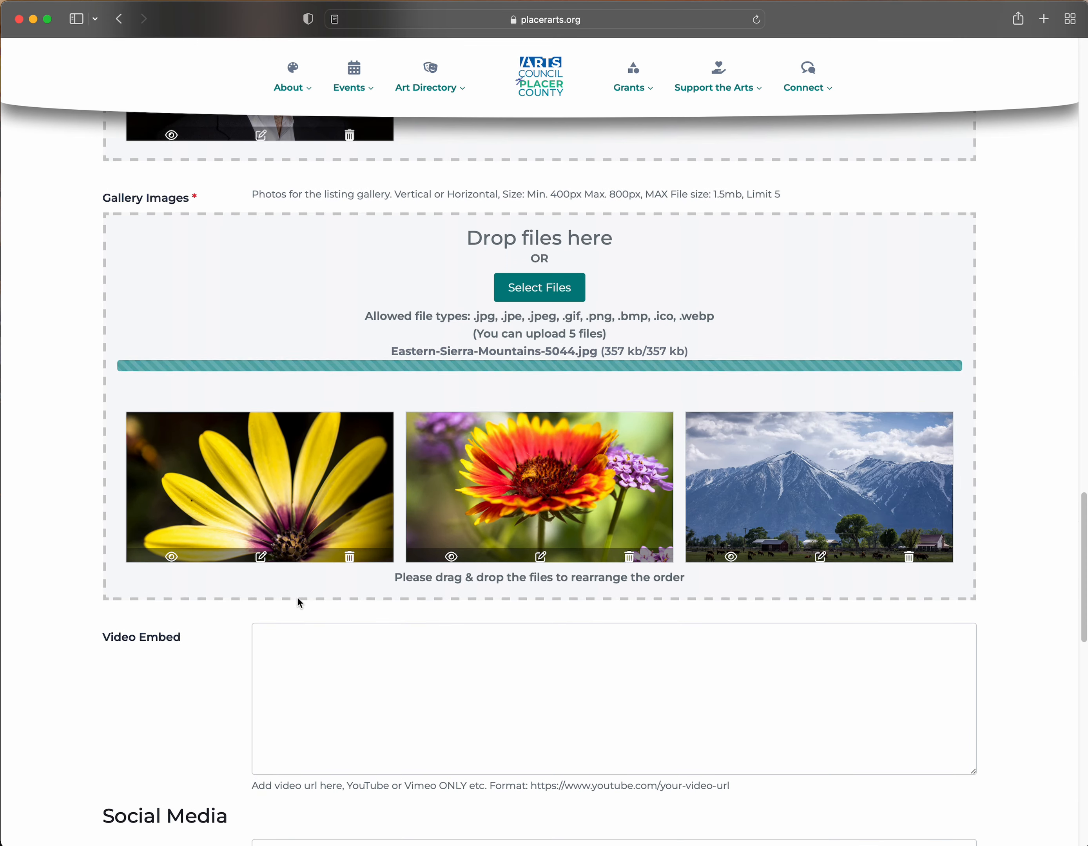
pyautogui.scroll(-2, 174, 605)
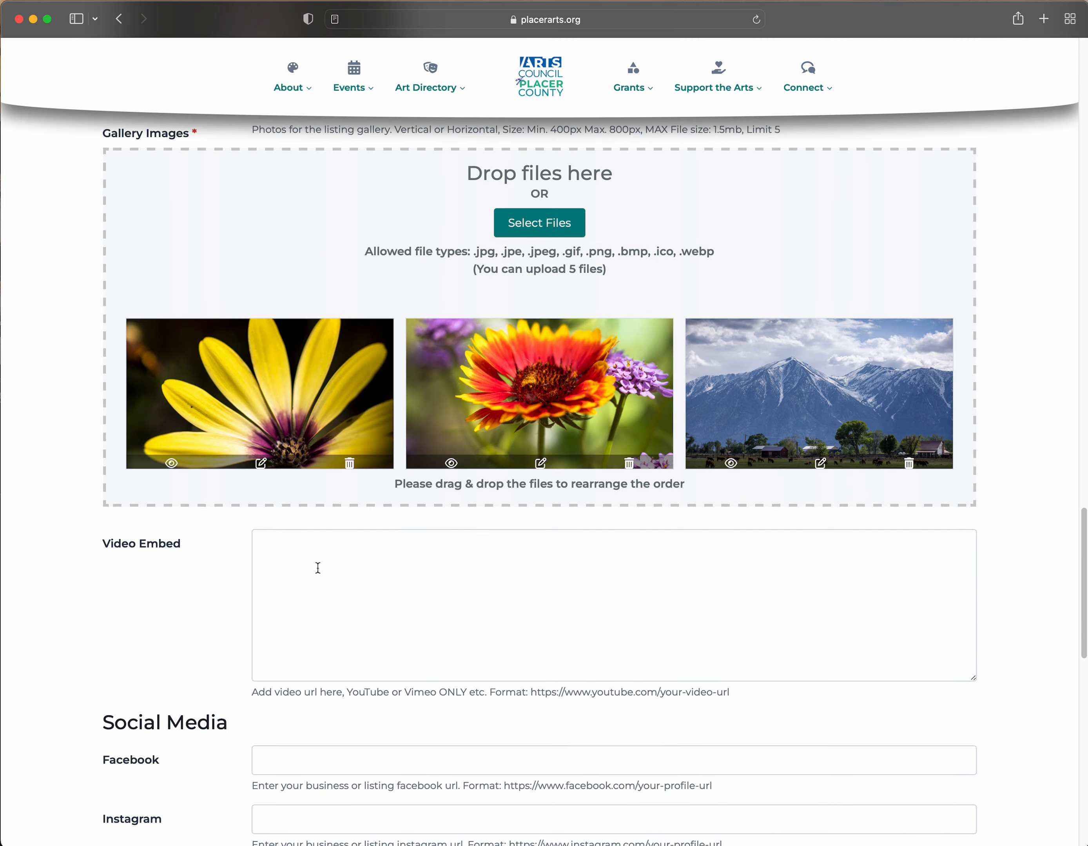
# - Paste the YouTube watch URL into the listing's Video Embed field
pyautogui.click(318, 569)
pyautogui.scroll(-2, 303, 573)
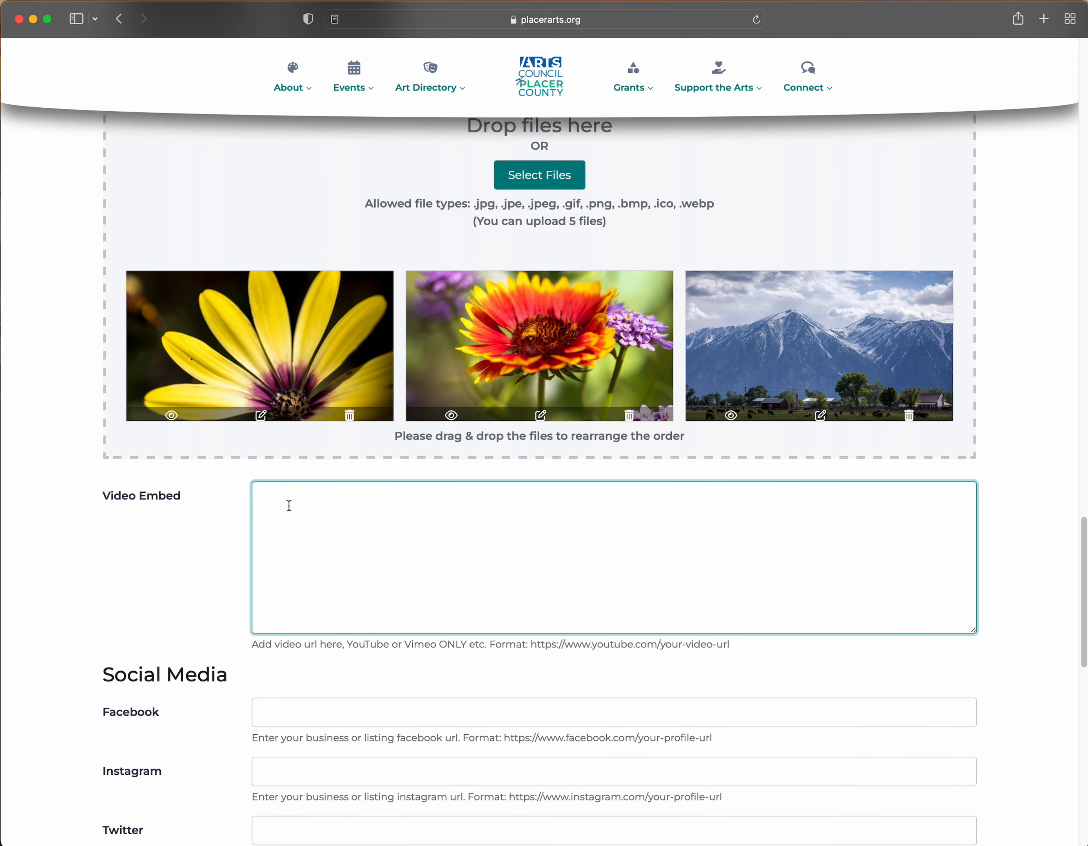
pyautogui.moveTo(492, 646); pyautogui.dragTo(730, 646)
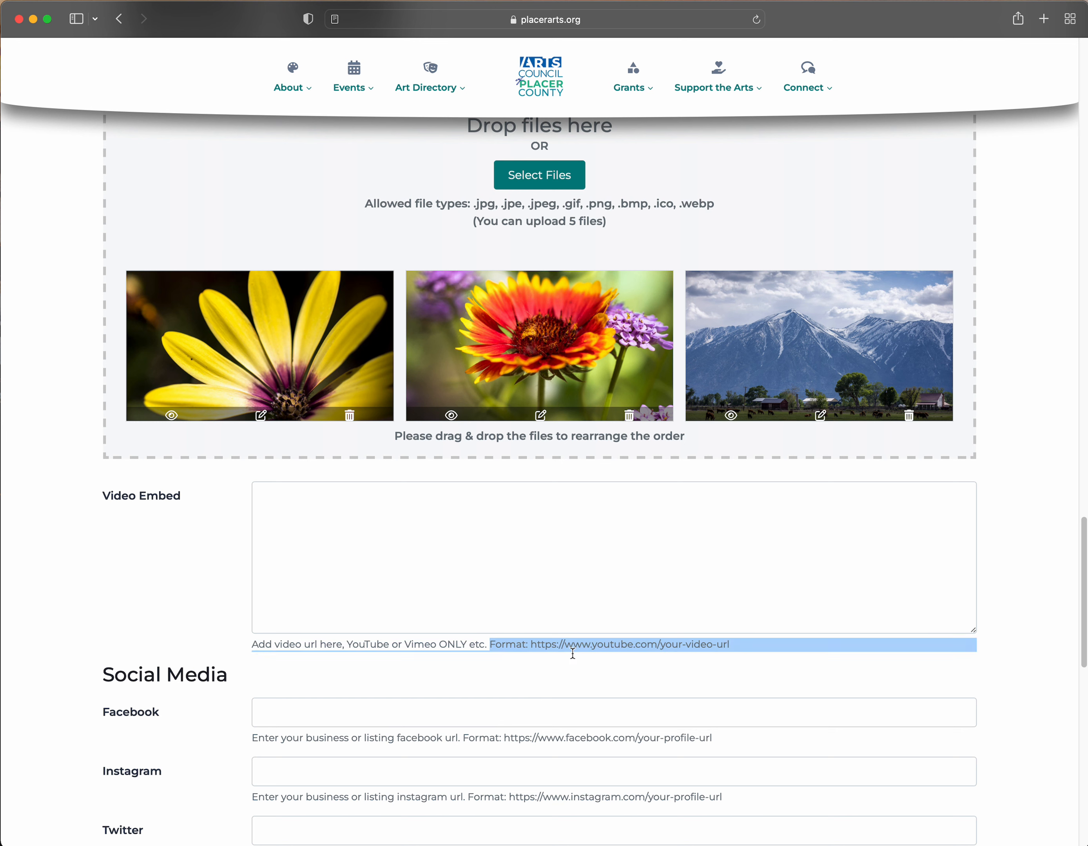
pyautogui.click(583, 647)
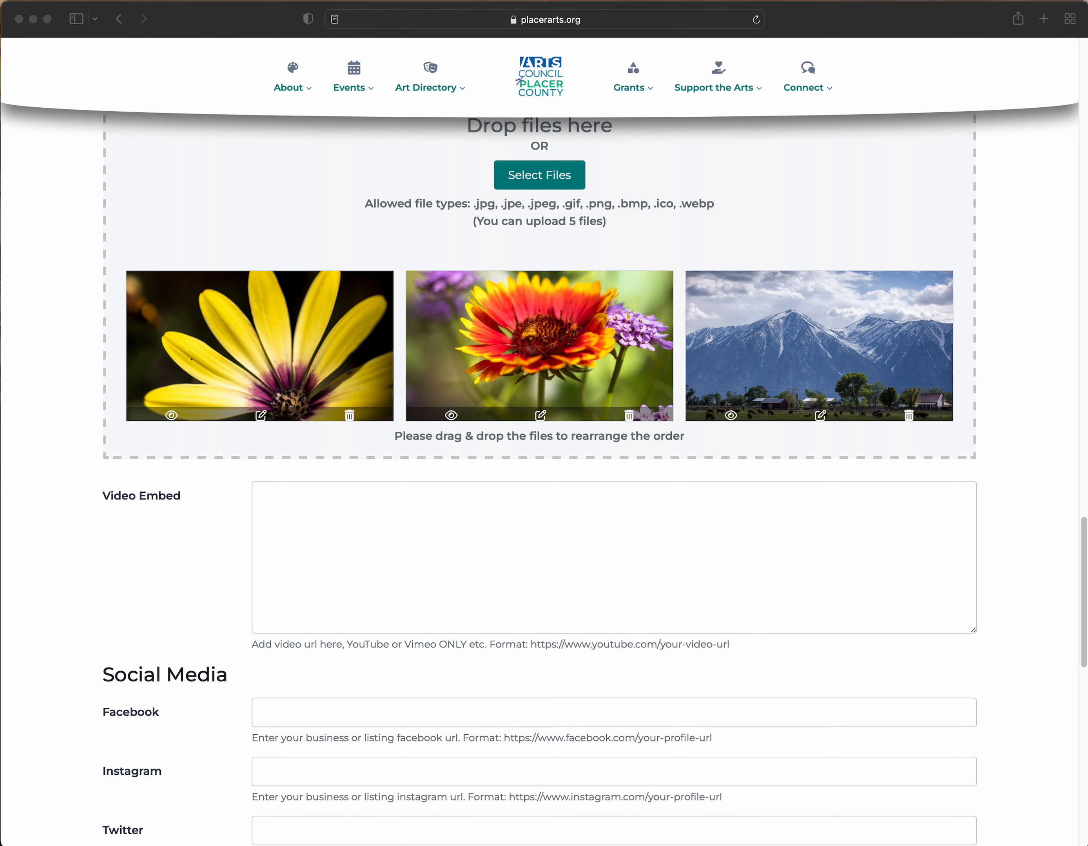
pyautogui.click(342, 540)
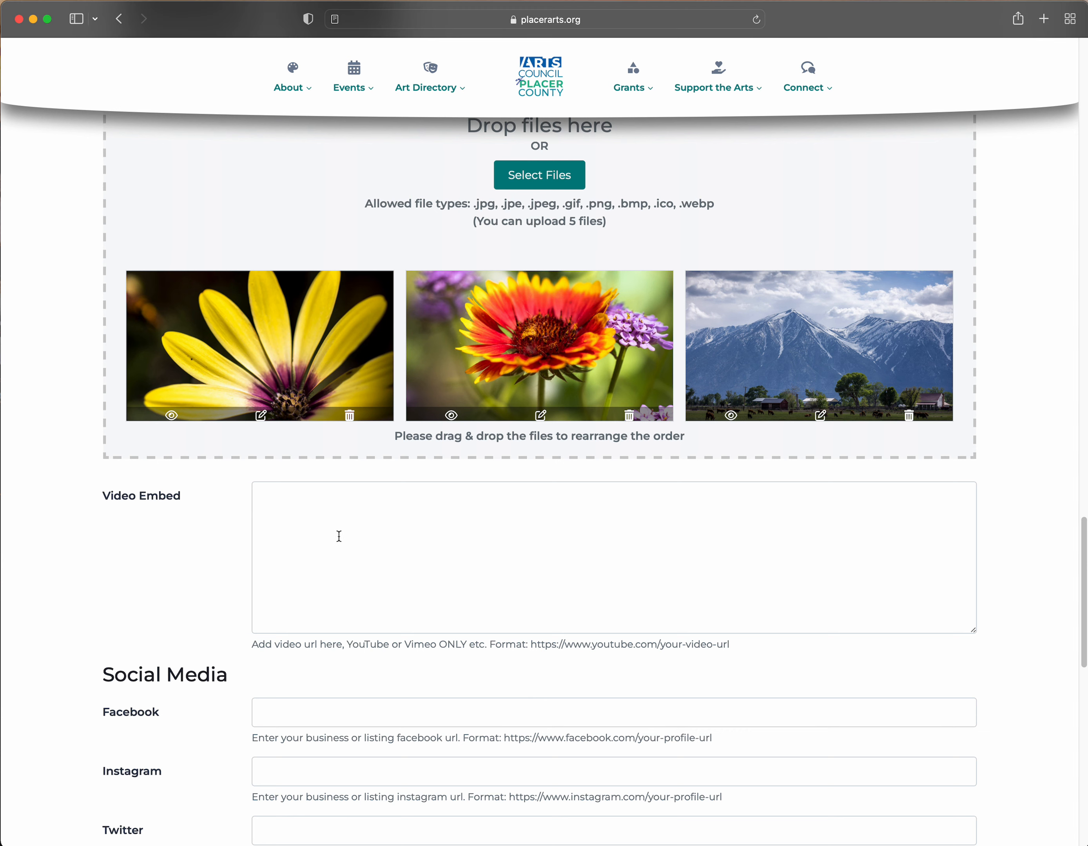
pyautogui.write('https://www.youtube.com/watch?v=V7z7BAZdt2M')
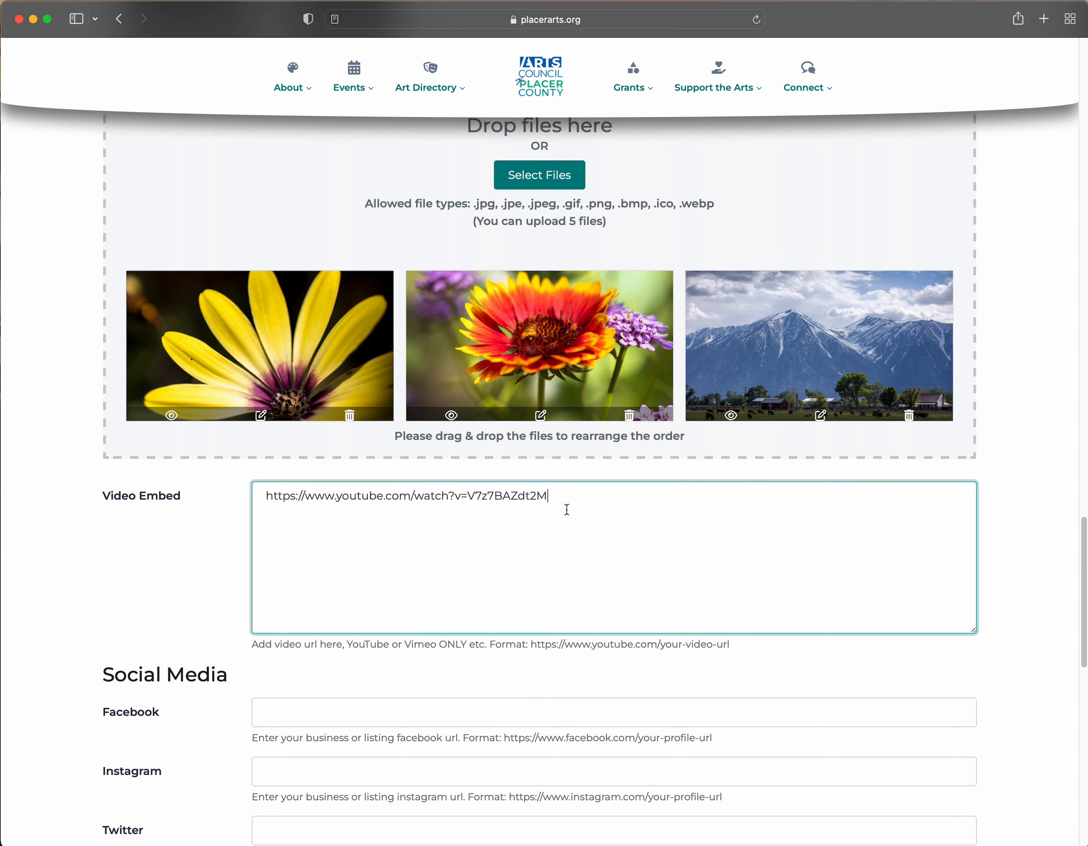
pyautogui.scroll(-2, 158, 554)
pyautogui.scroll(-3, 134, 540)
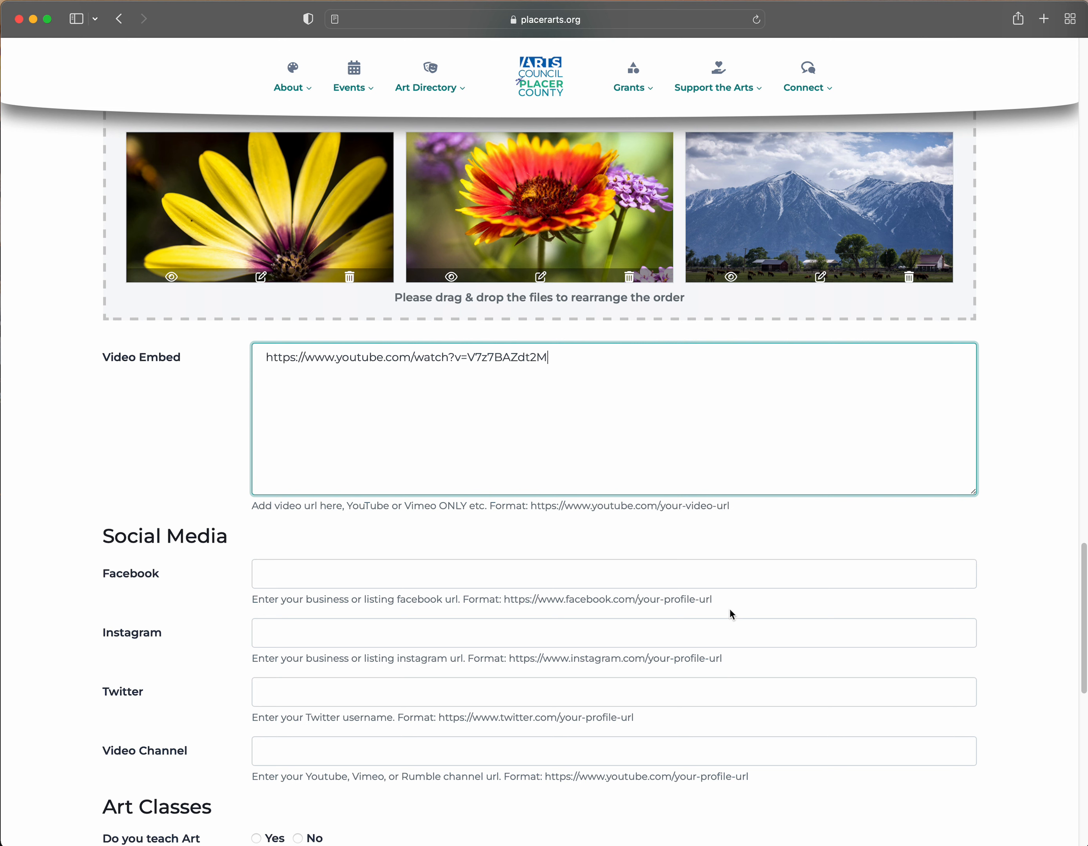
# - Fill the Facebook field with the artist's Facebook profile URL, based on the example format
pyautogui.moveTo(722, 601); pyautogui.dragTo(424, 580)
pyautogui.press('super+c')
pyautogui.click(512, 580)
pyautogui.press('super+v')
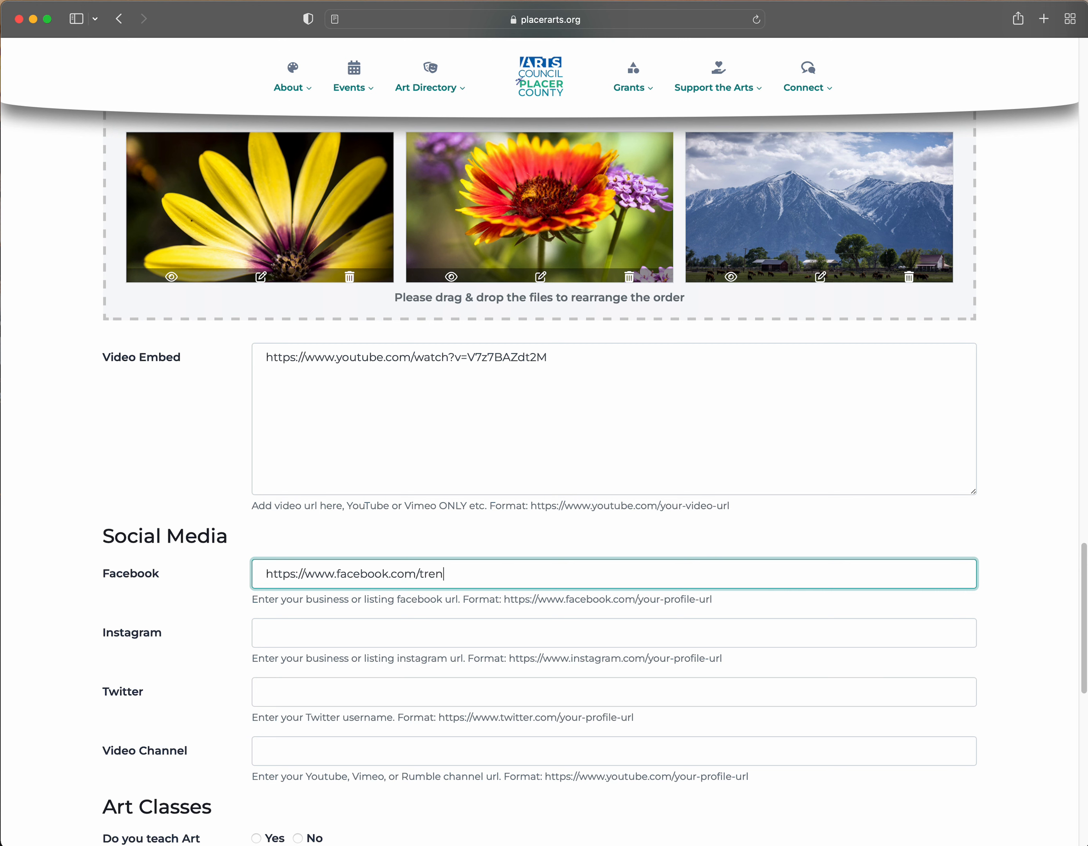
pyautogui.press('super+a')
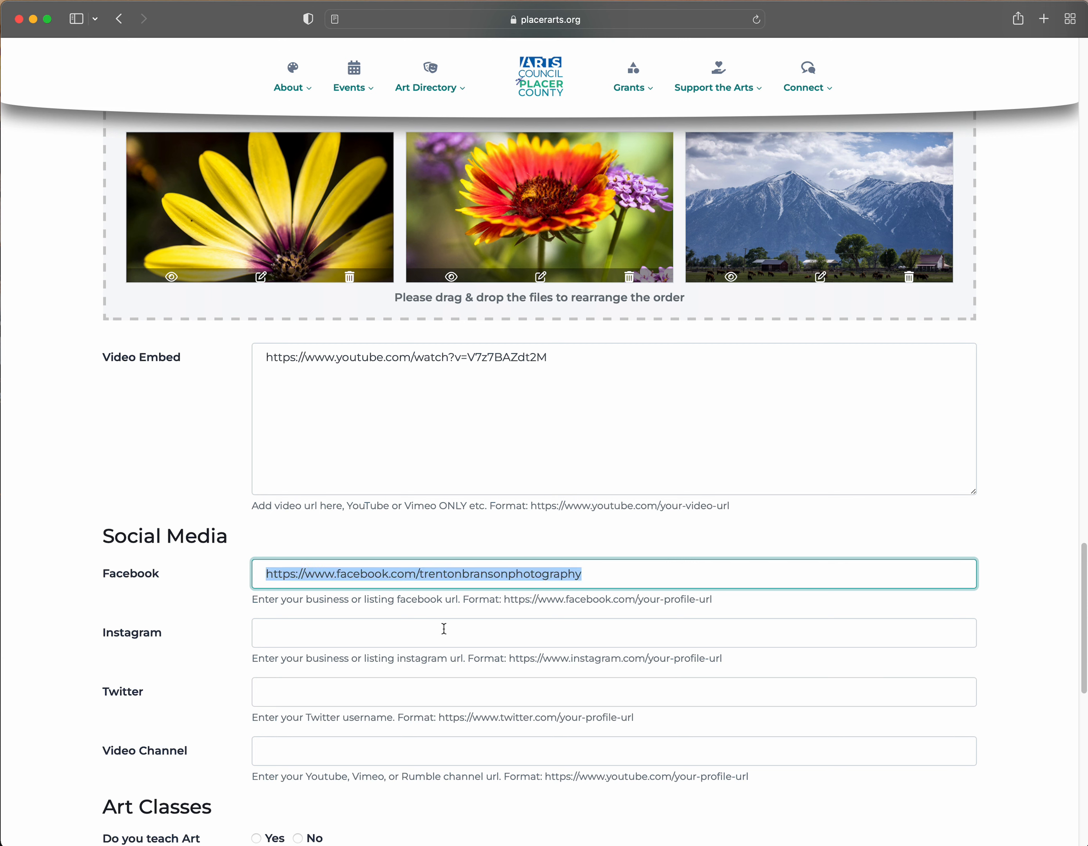
# - Fill the Instagram field with the artist's Instagram profile URL, based on the example format
pyautogui.click(438, 632)
pyautogui.moveTo(508, 659); pyautogui.dragTo(757, 658)
pyautogui.press('super+c')
pyautogui.click(710, 630)
pyautogui.press('super+v')
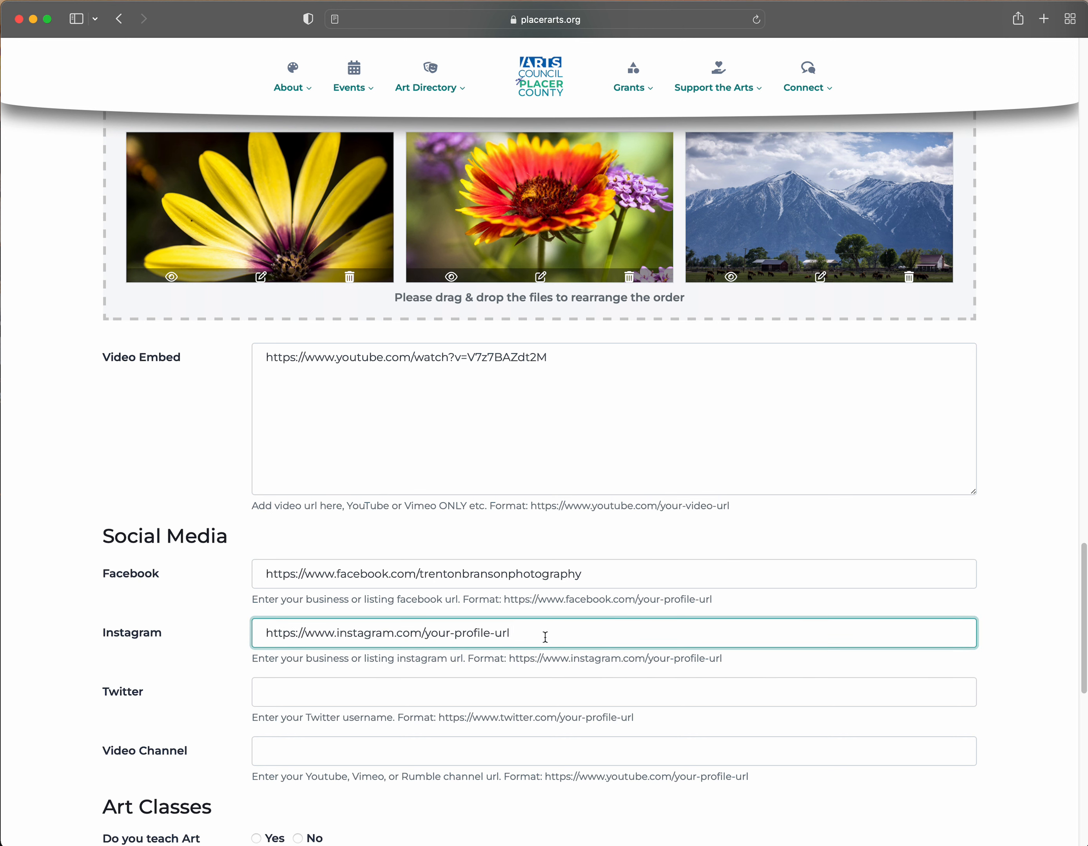
pyautogui.moveTo(546, 637); pyautogui.dragTo(428, 639)
# - Leave Video Channel empty and move down to the Art Classes section
pyautogui.scroll(-2, 230, 626)
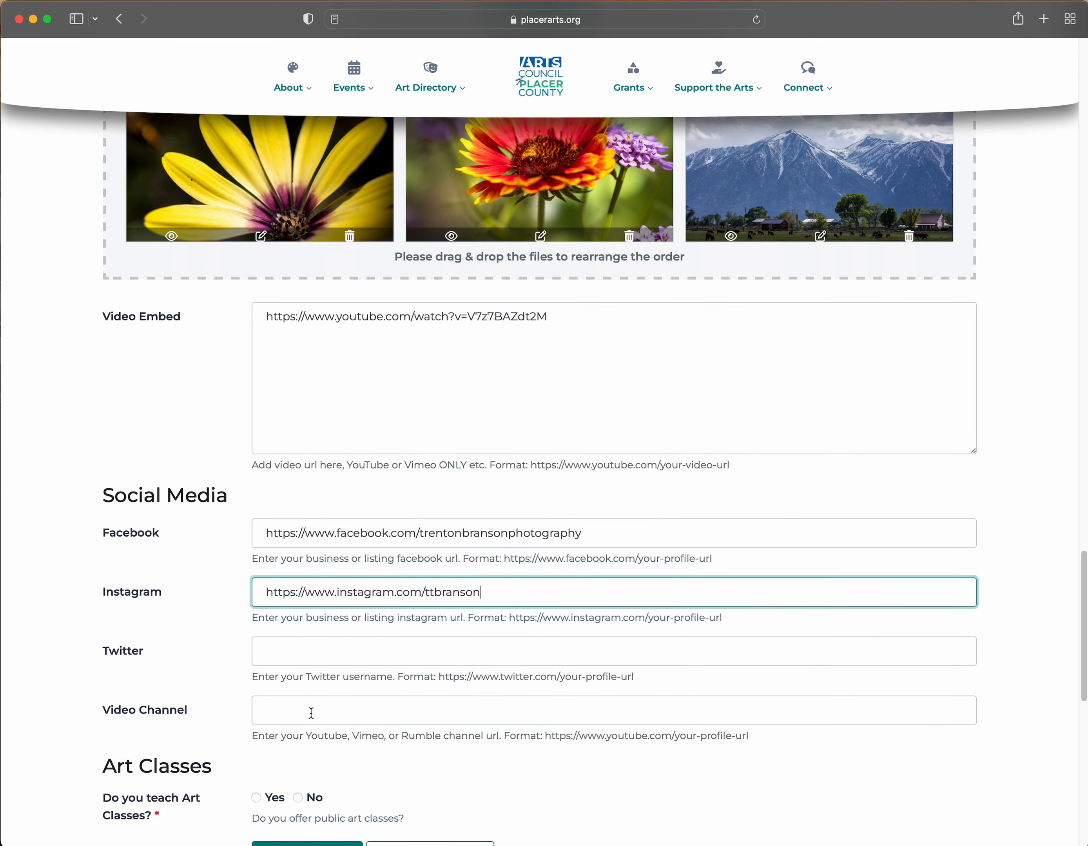
pyautogui.scroll(-1, 309, 710)
pyautogui.click(302, 684)
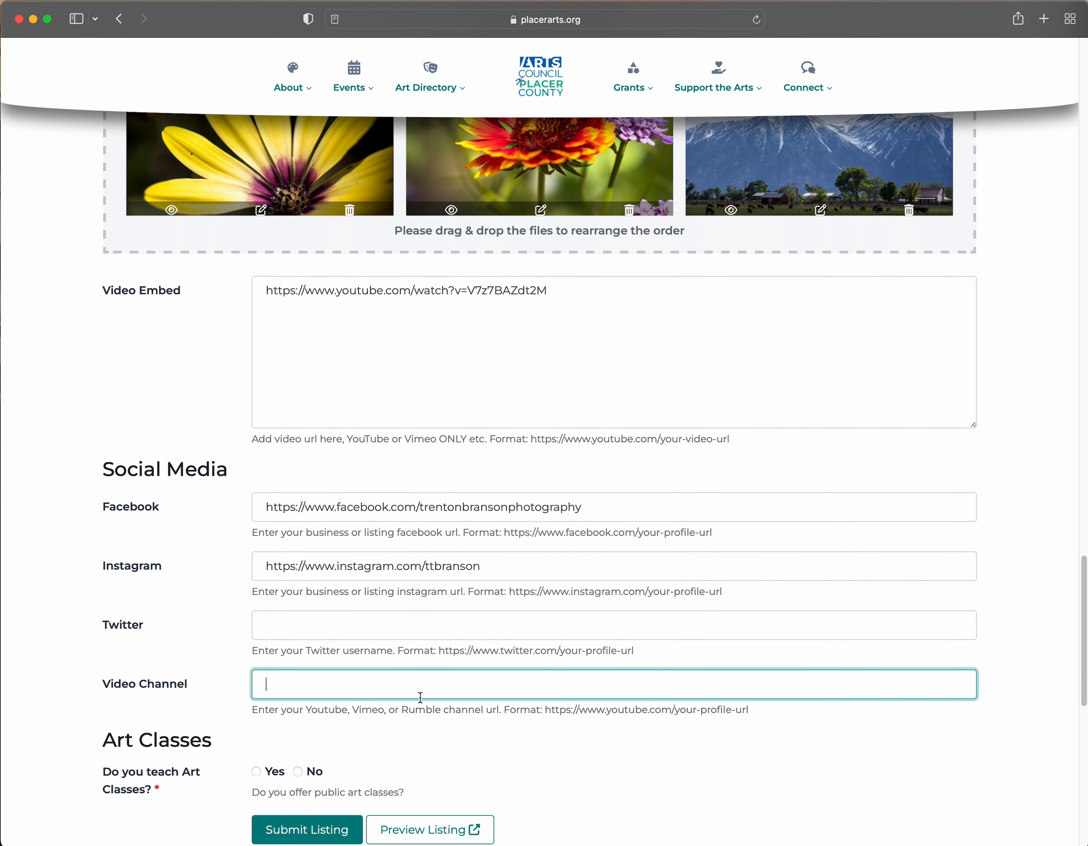
pyautogui.scroll(-1, 559, 705)
pyautogui.scroll(-3, 560, 705)
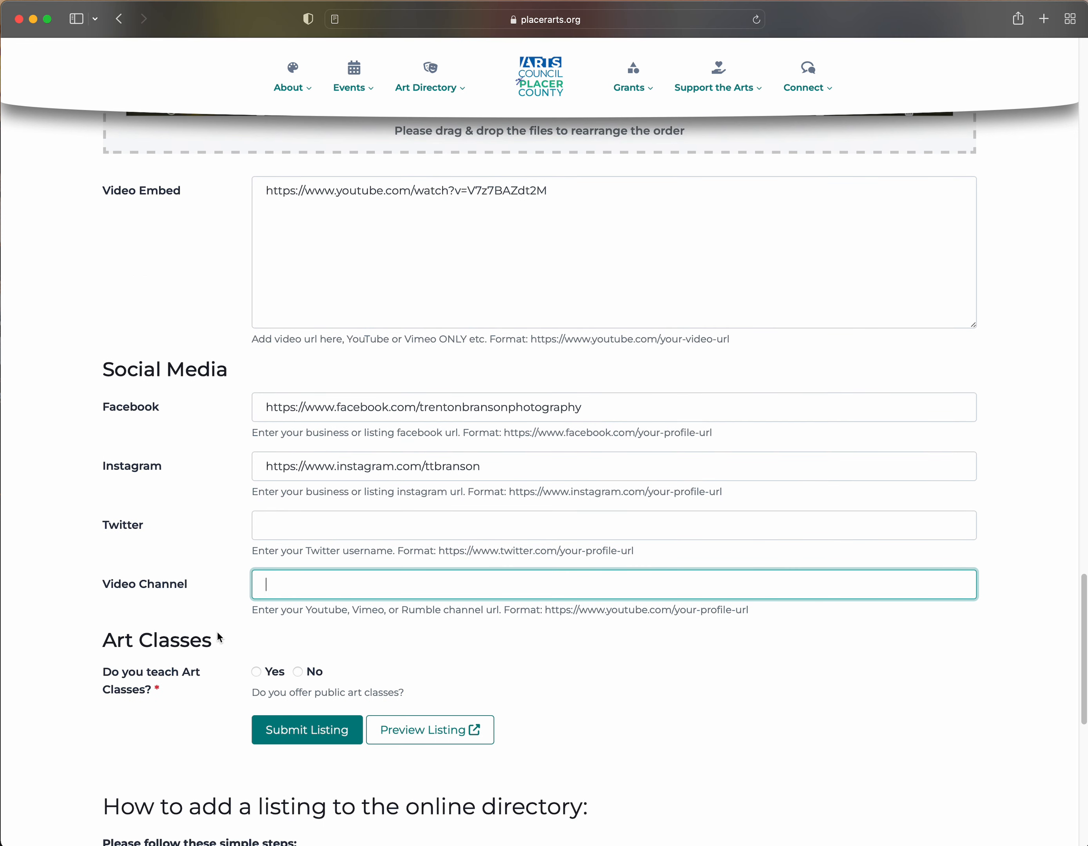
pyautogui.scroll(-4, 238, 693)
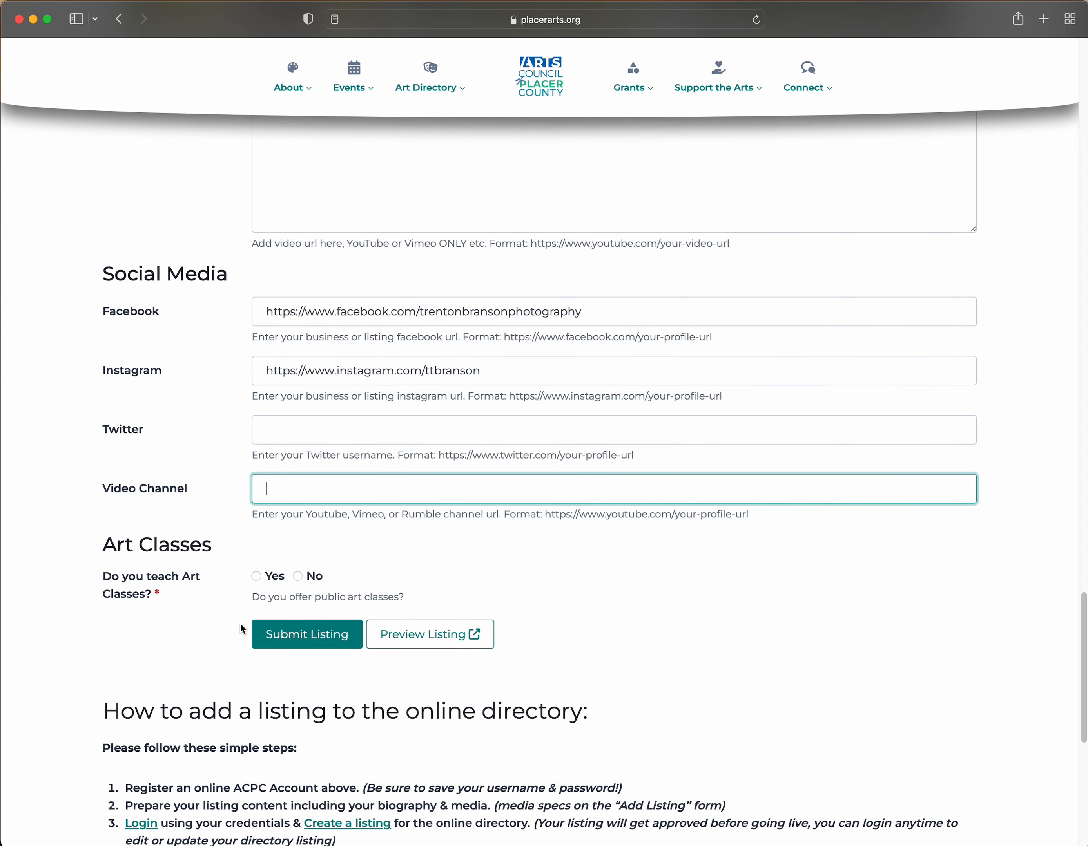
# - Offer art classes for adults and kids, described as 'Beginner photography classes offered.'
pyautogui.click(255, 576)
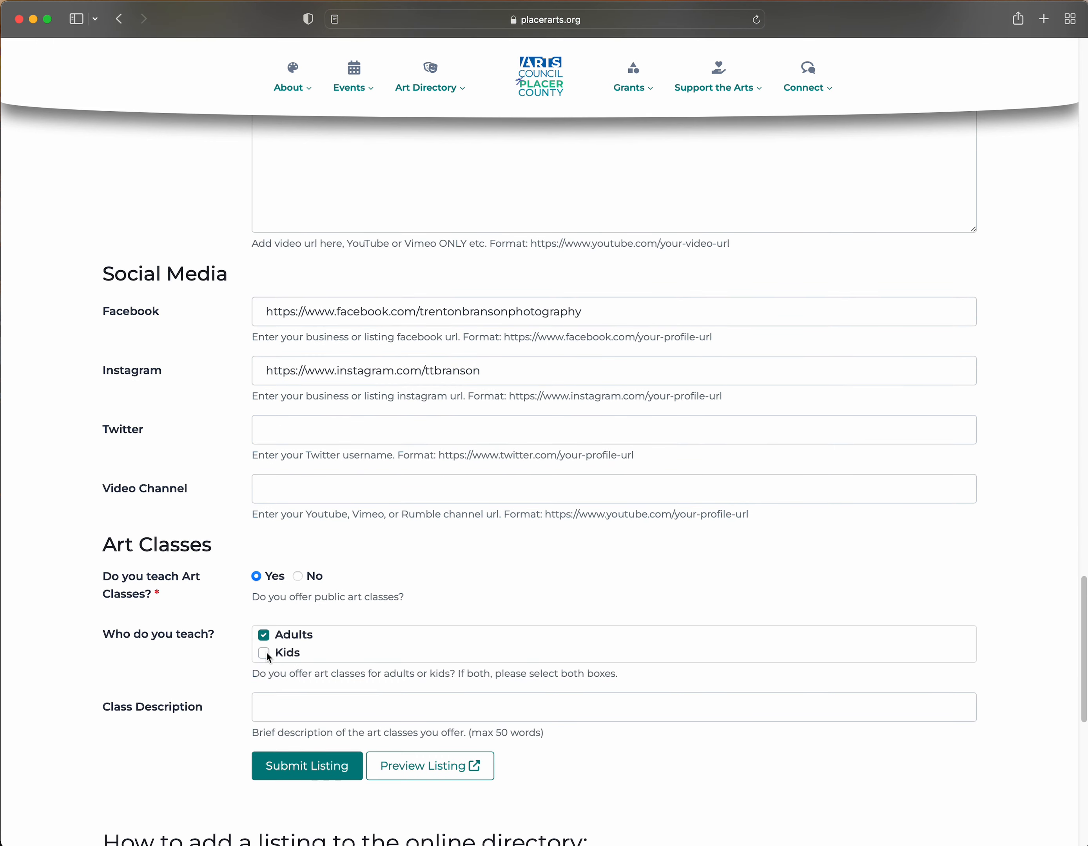
pyautogui.click(310, 711)
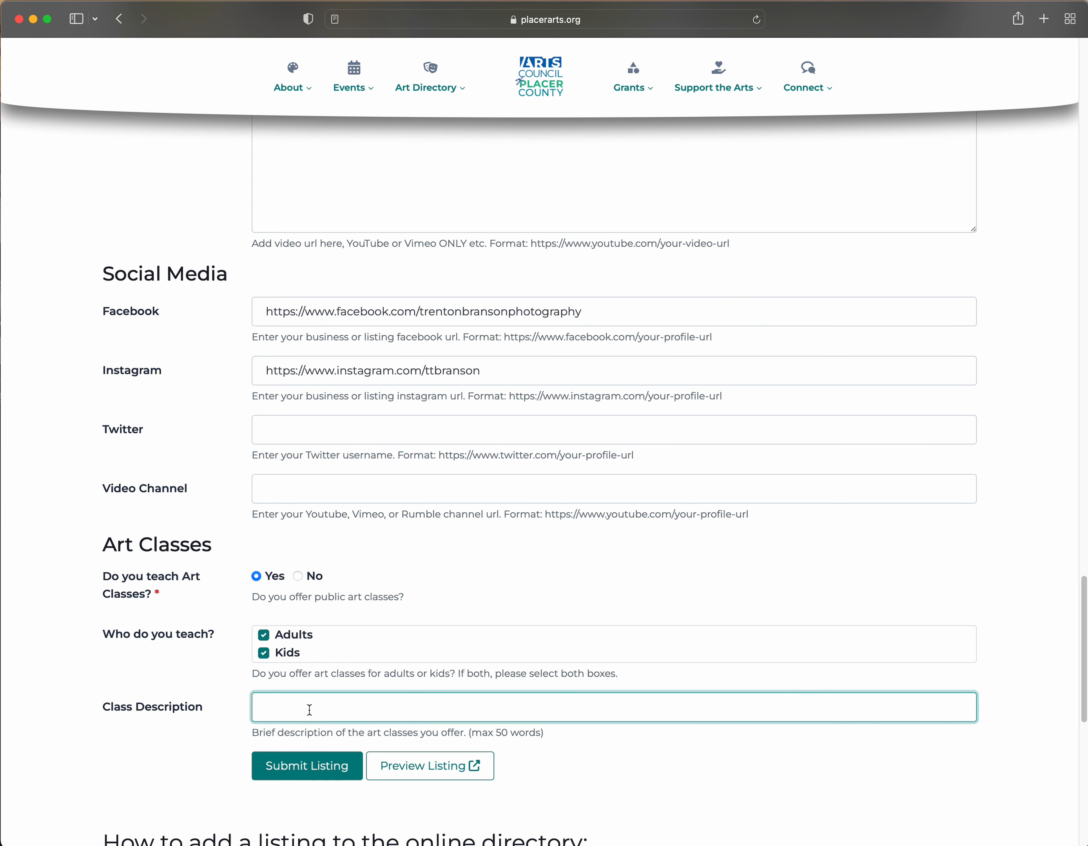
pyautogui.write('Beginner photography classes offered.')
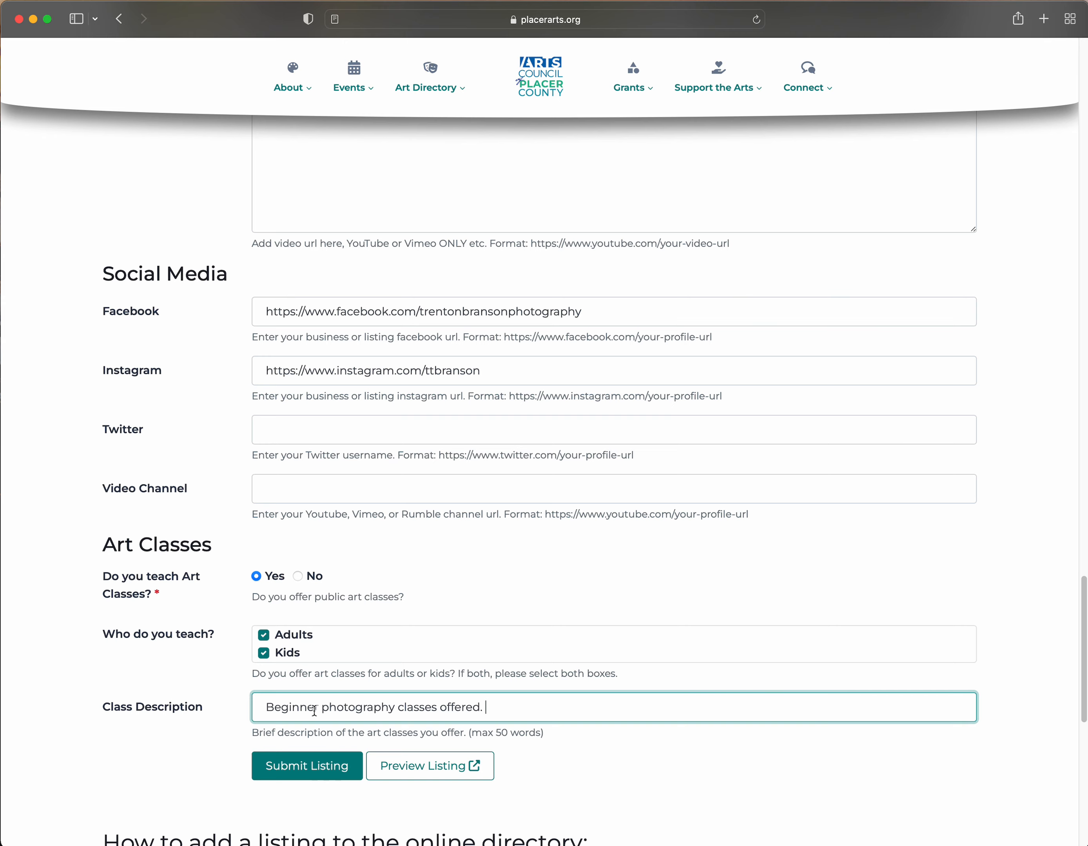
pyautogui.click(597, 758)
# - Review the form, submit the listing, and open its preview from the confirmation banner
pyautogui.scroll(-5, 594, 741)
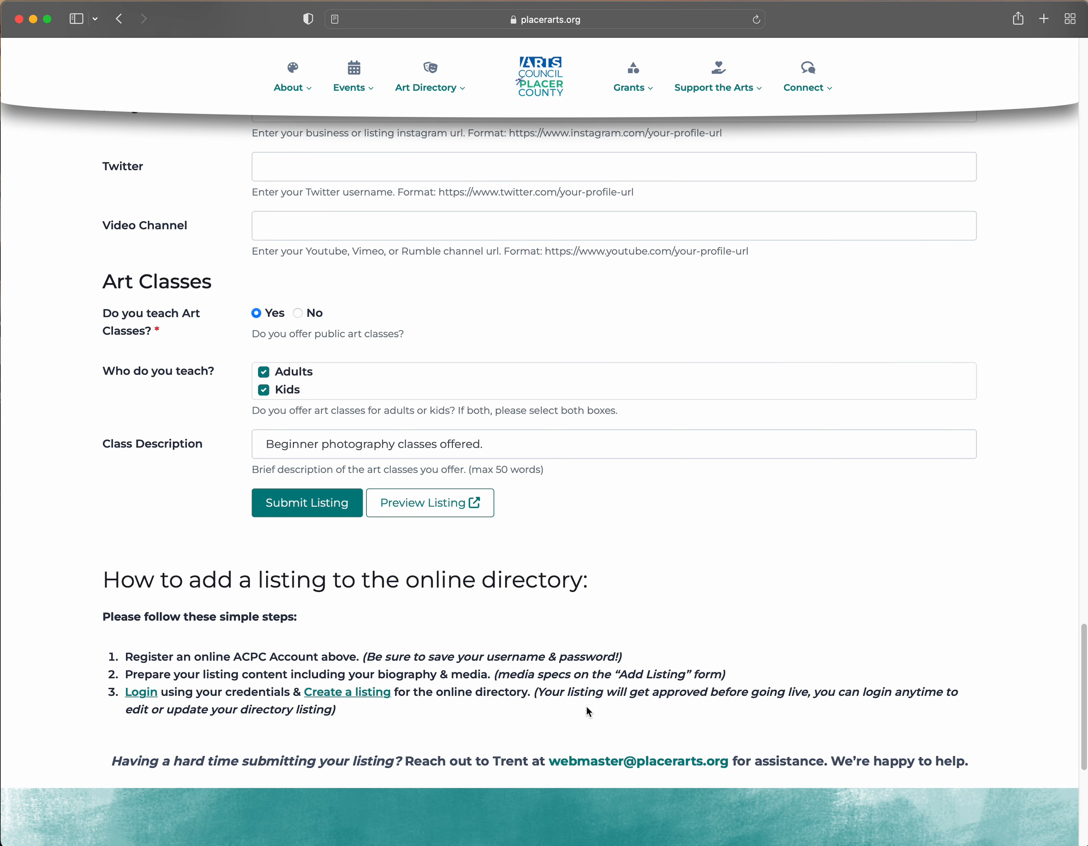
pyautogui.scroll(6, 589, 698)
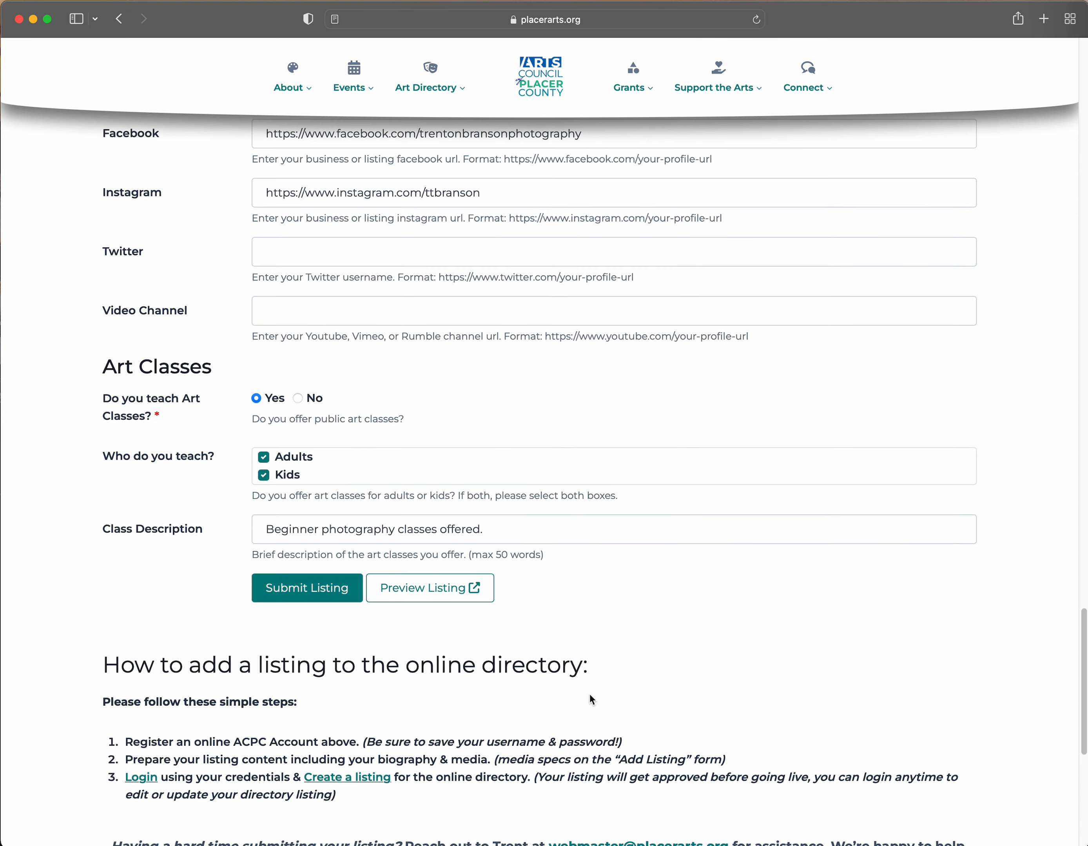
pyautogui.scroll(5, 589, 695)
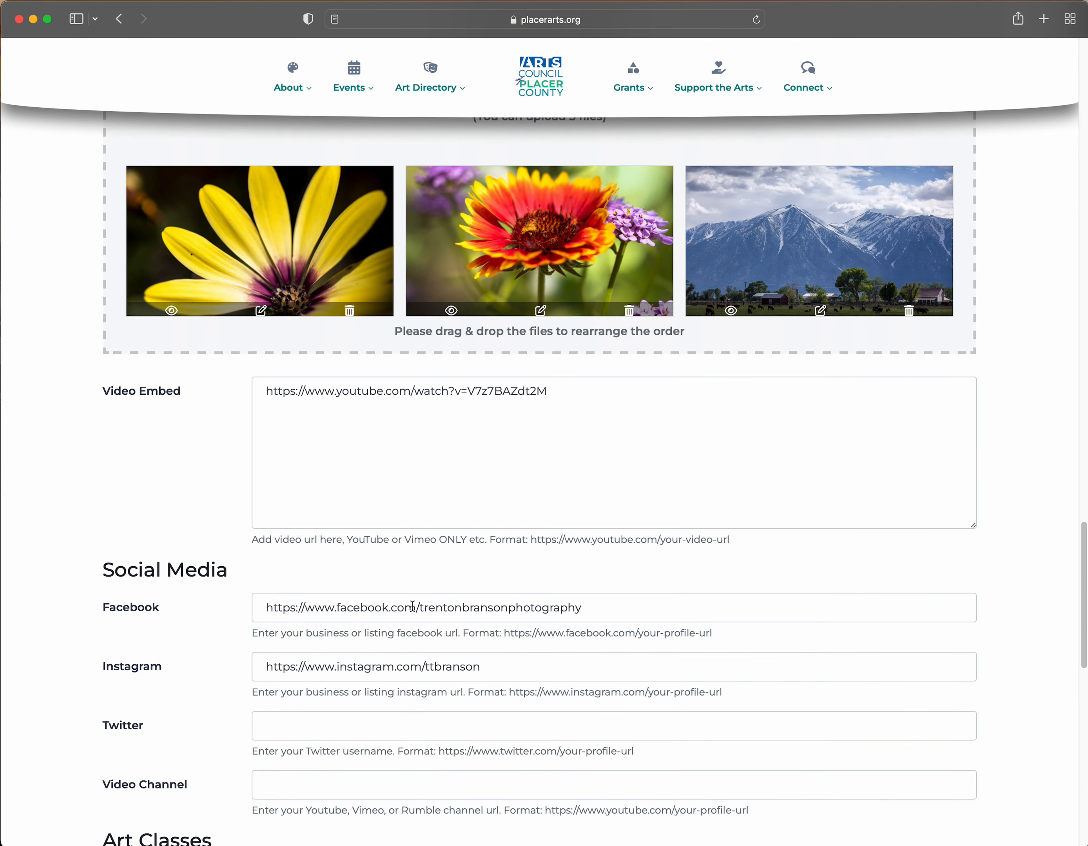
pyautogui.scroll(5, 409, 607)
pyautogui.scroll(20, 407, 608)
pyautogui.scroll(-3, 407, 608)
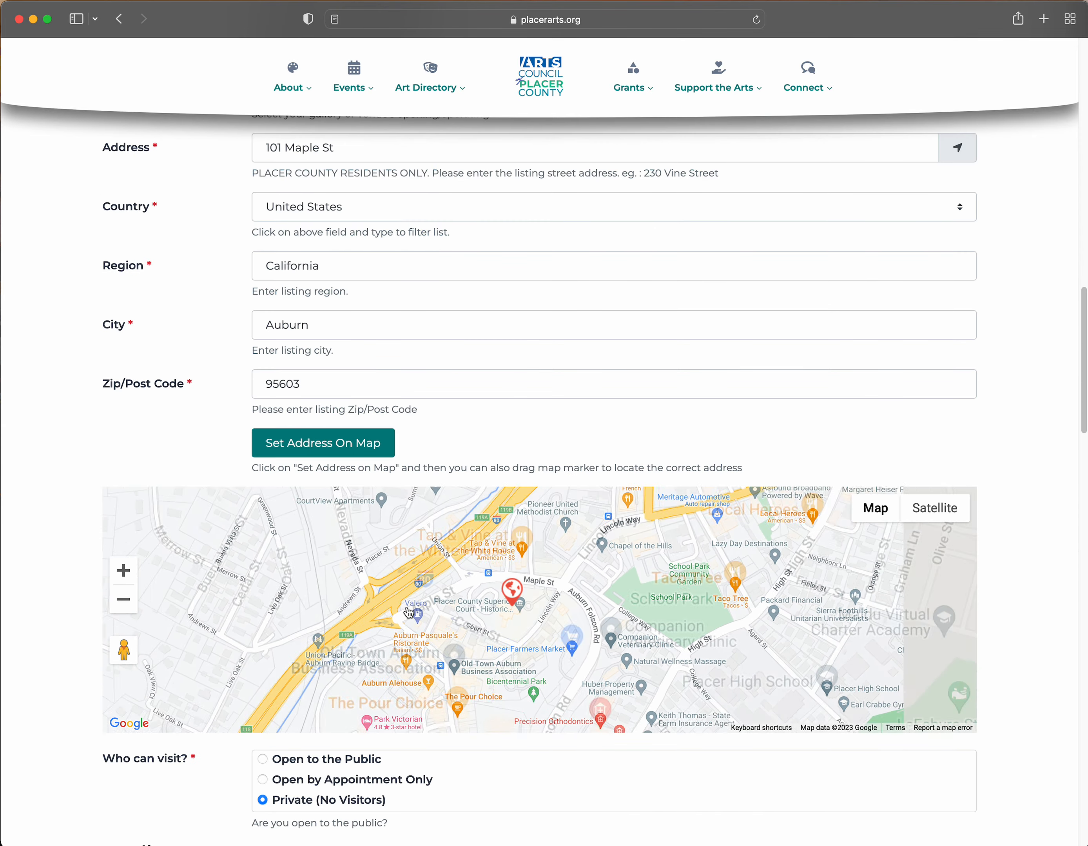
pyautogui.scroll(-20, 78, 575)
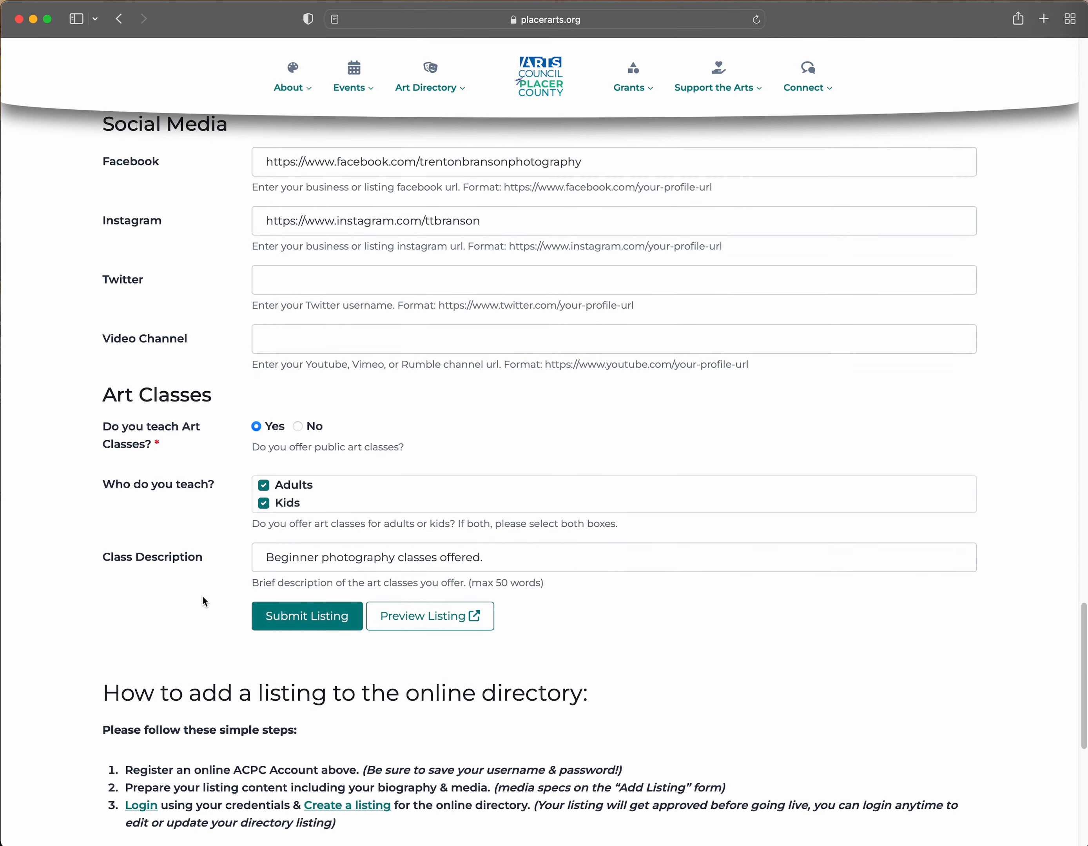
pyautogui.click(306, 622)
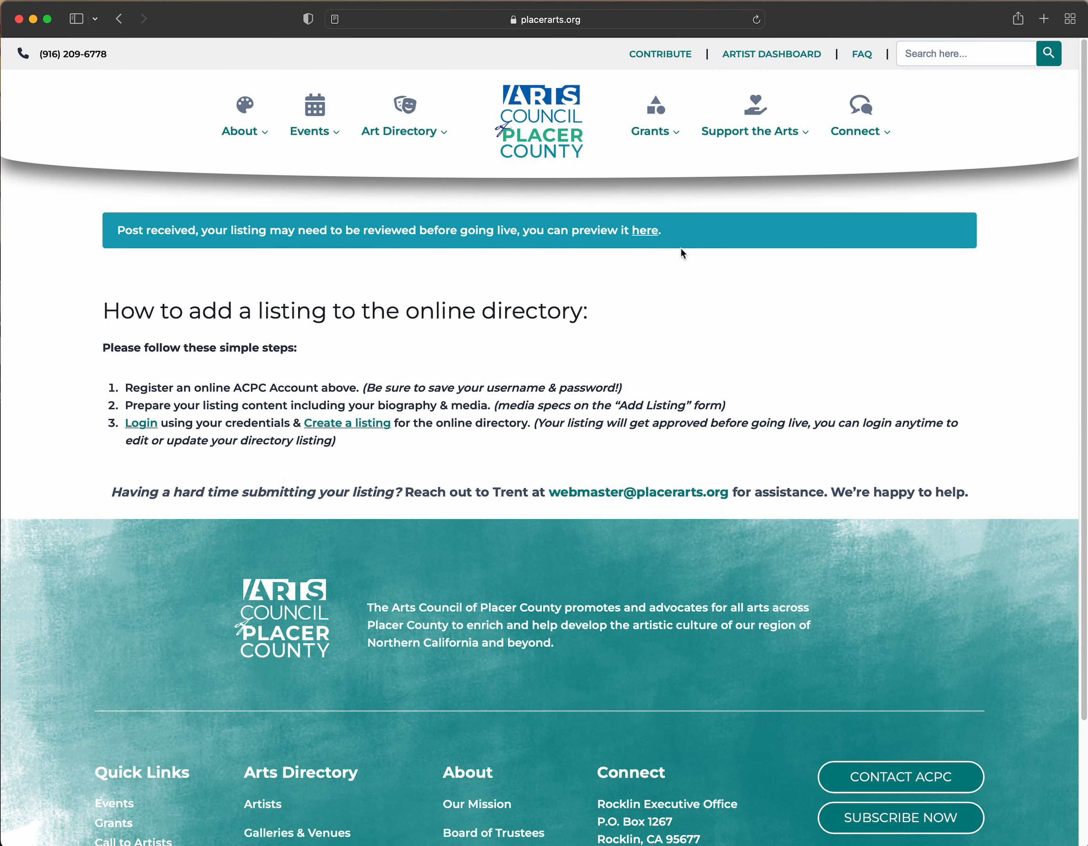
pyautogui.click(652, 233)
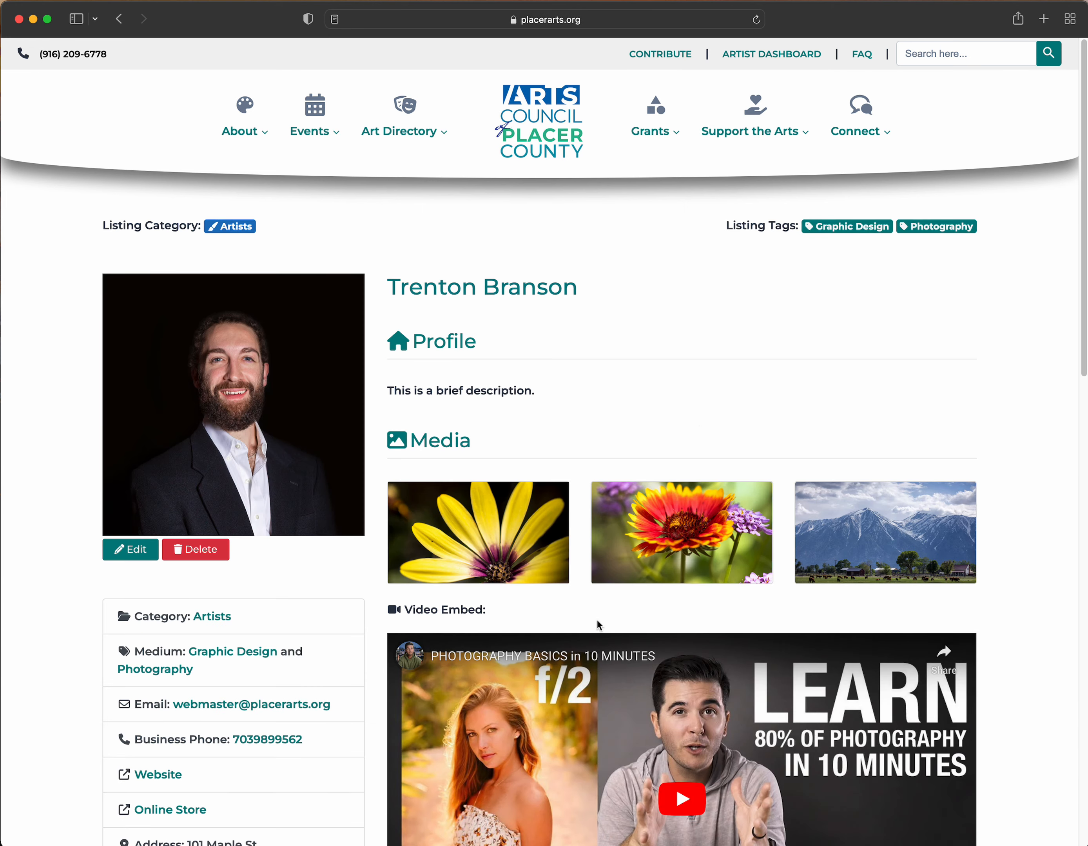
# - Scroll through the preview page checking photos, video, contact details, Auburn map and art classes
pyautogui.scroll(-10, 384, 478)
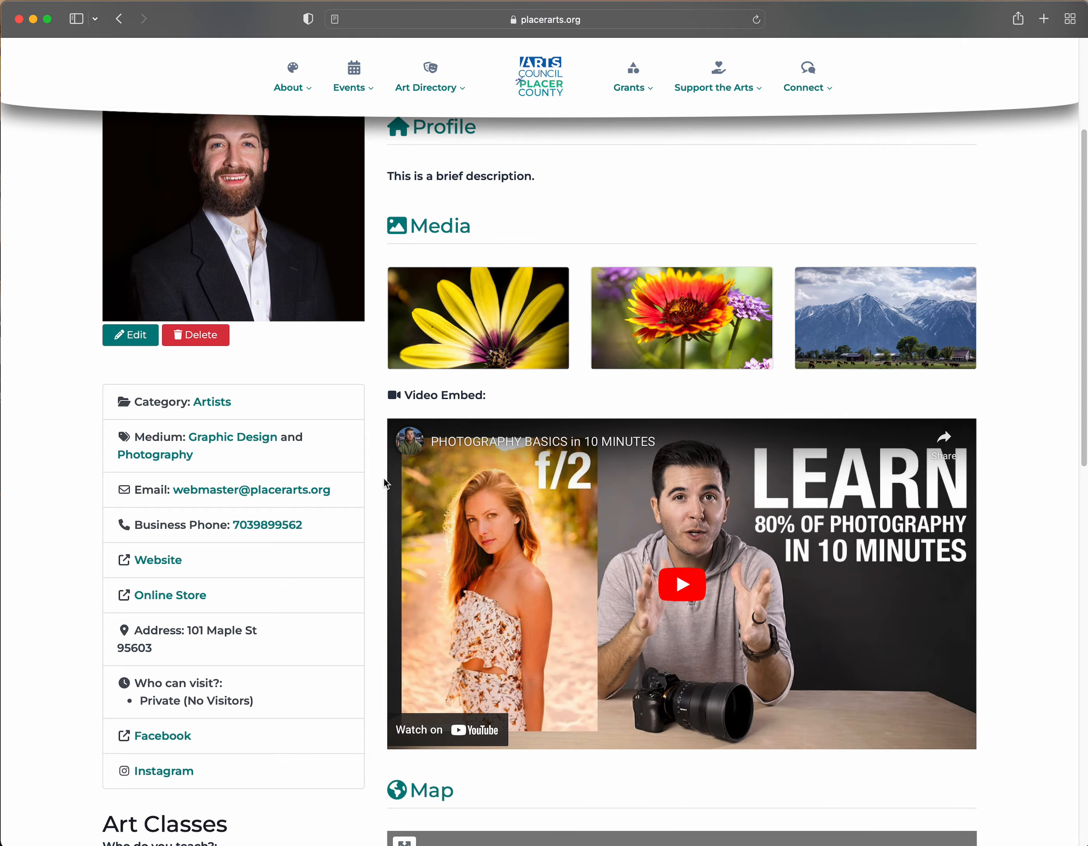
pyautogui.scroll(-8, 358, 488)
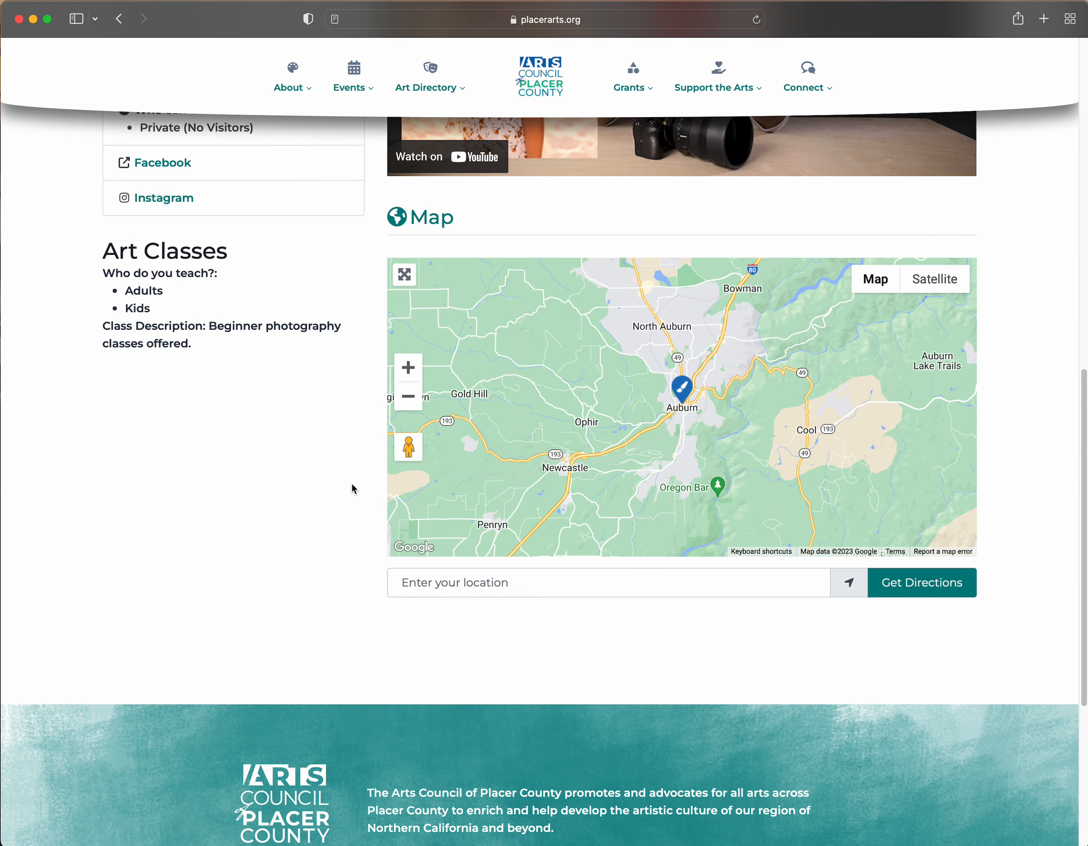
pyautogui.scroll(2, 351, 485)
pyautogui.scroll(2, 351, 485)
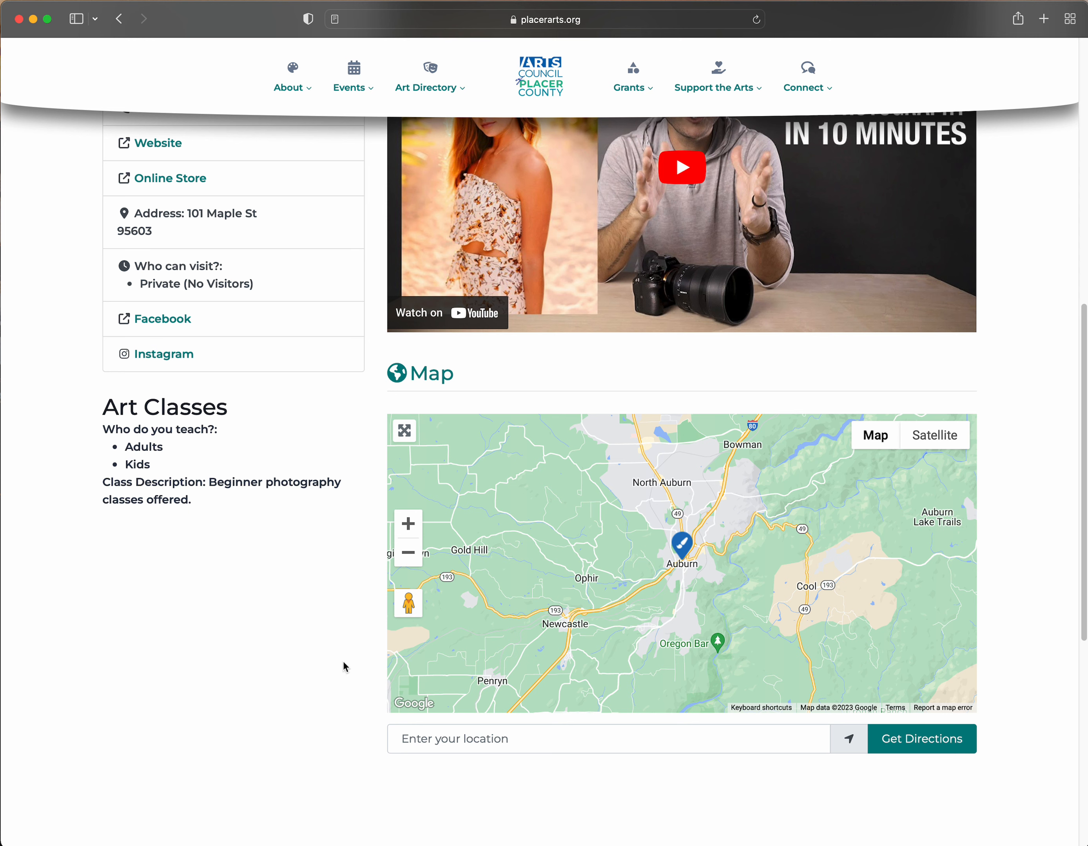
pyautogui.scroll(2, 227, 705)
pyautogui.scroll(5, 227, 705)
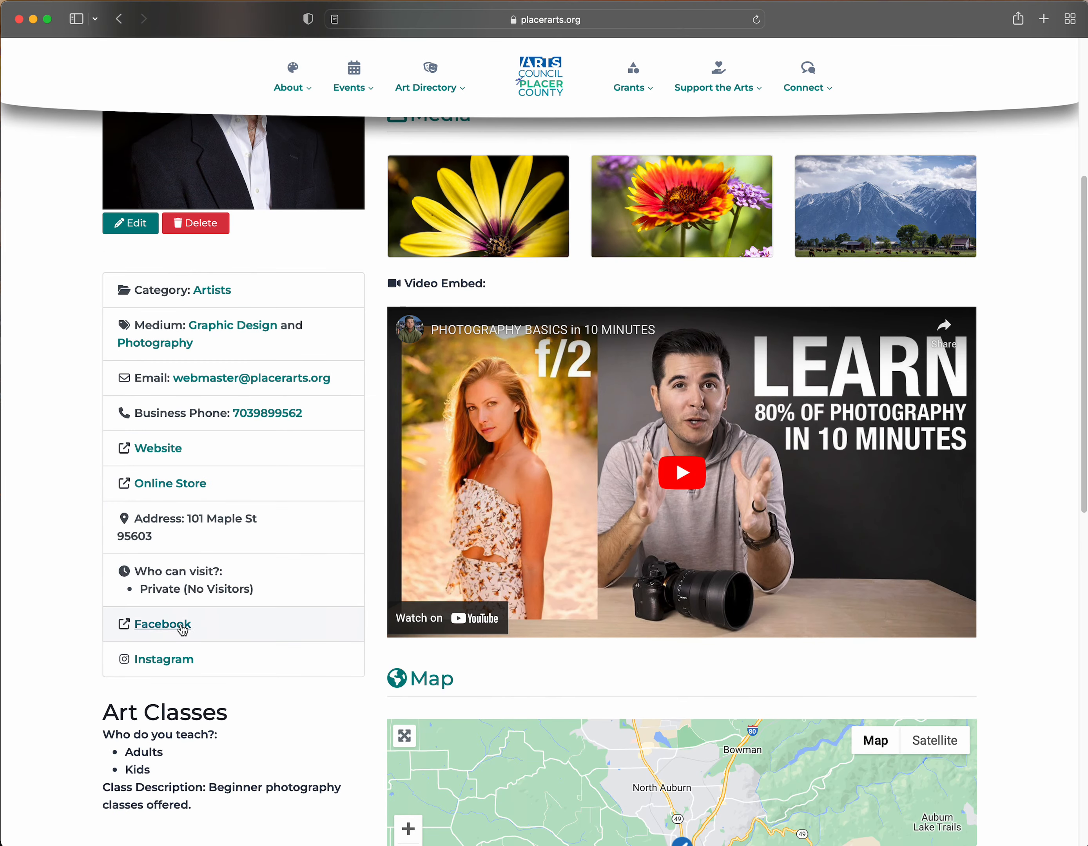
pyautogui.scroll(6, 192, 660)
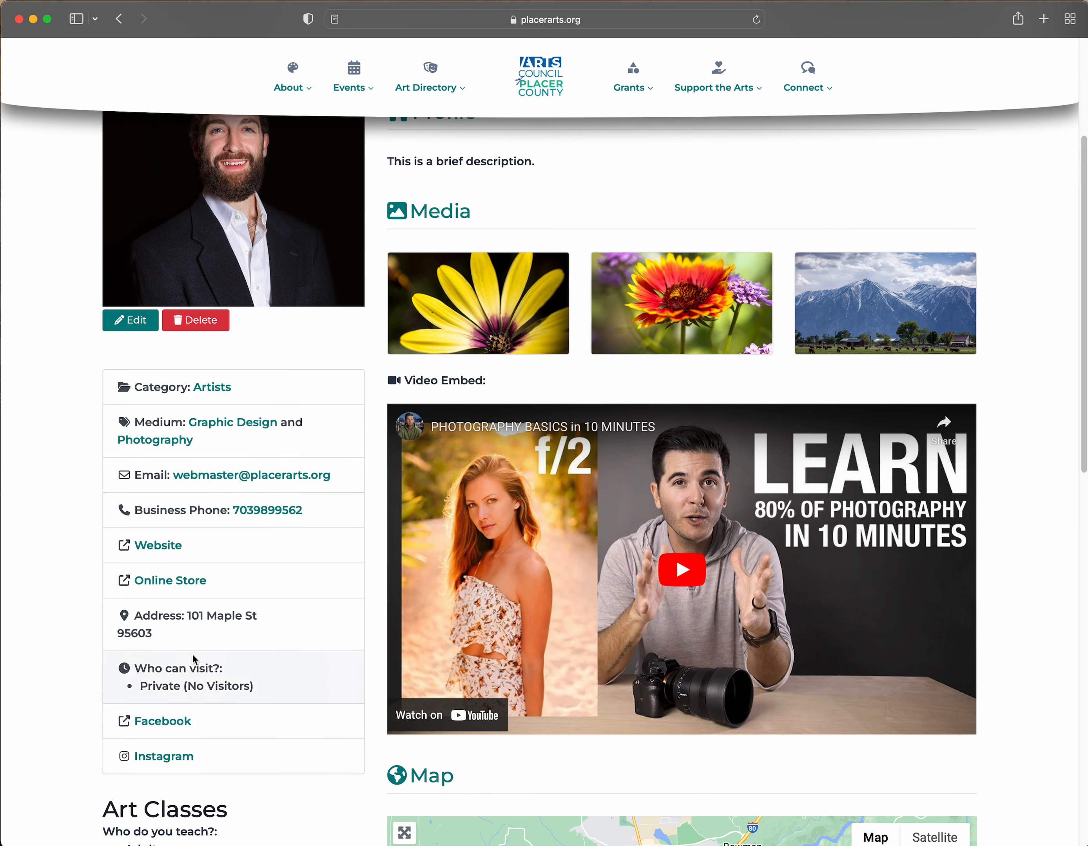
pyautogui.scroll(1, 195, 658)
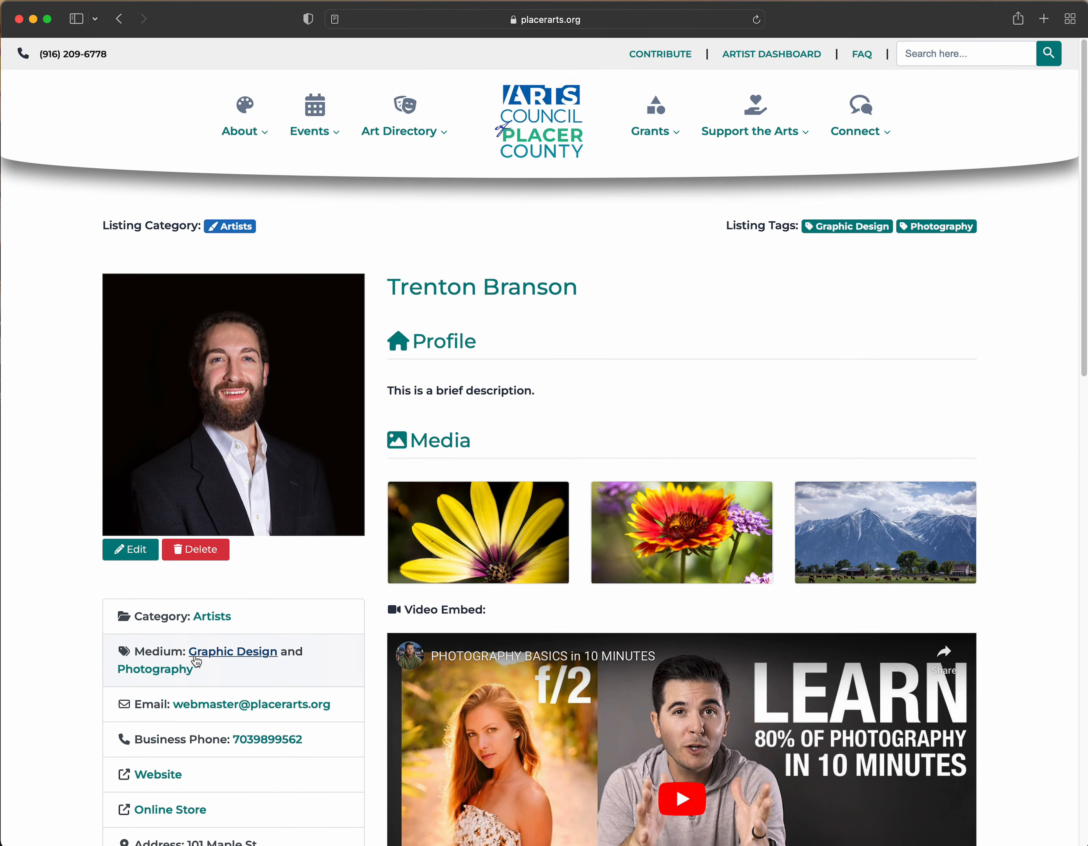
pyautogui.moveTo(433, 132)
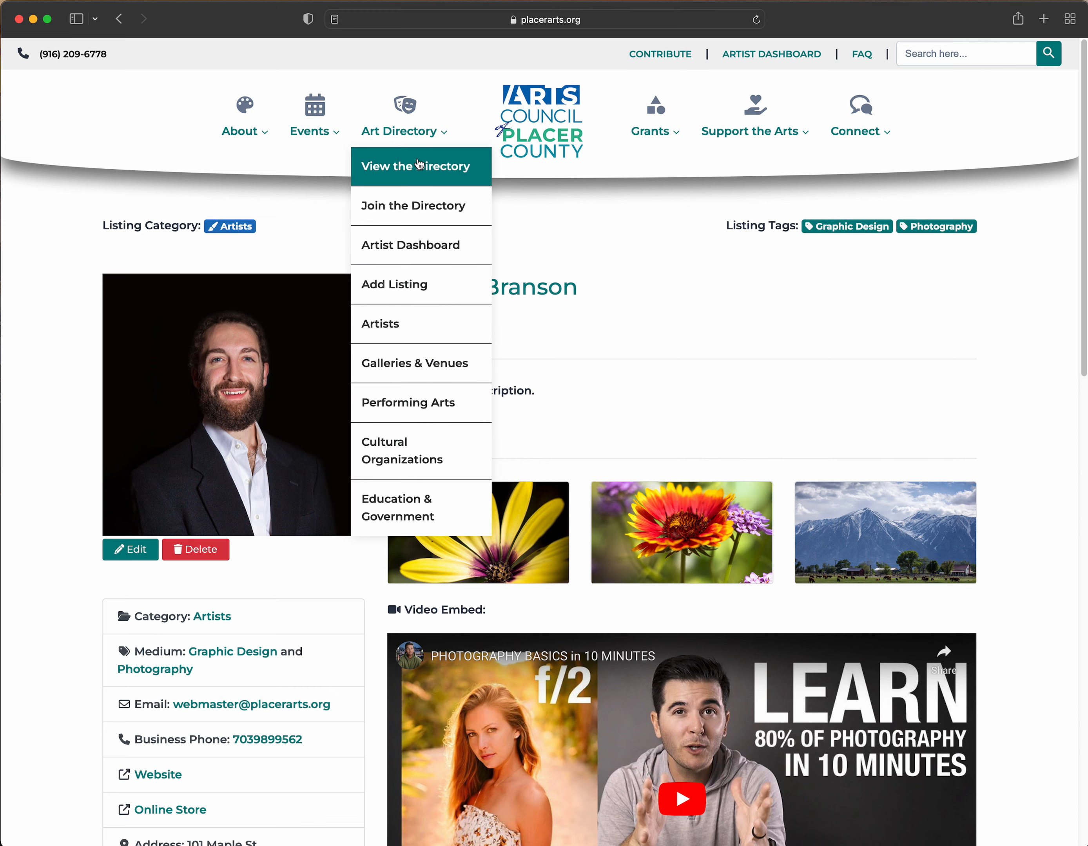
# - Open Art Directory > Join the Directory and read through its registration and listing steps
pyautogui.click(414, 215)
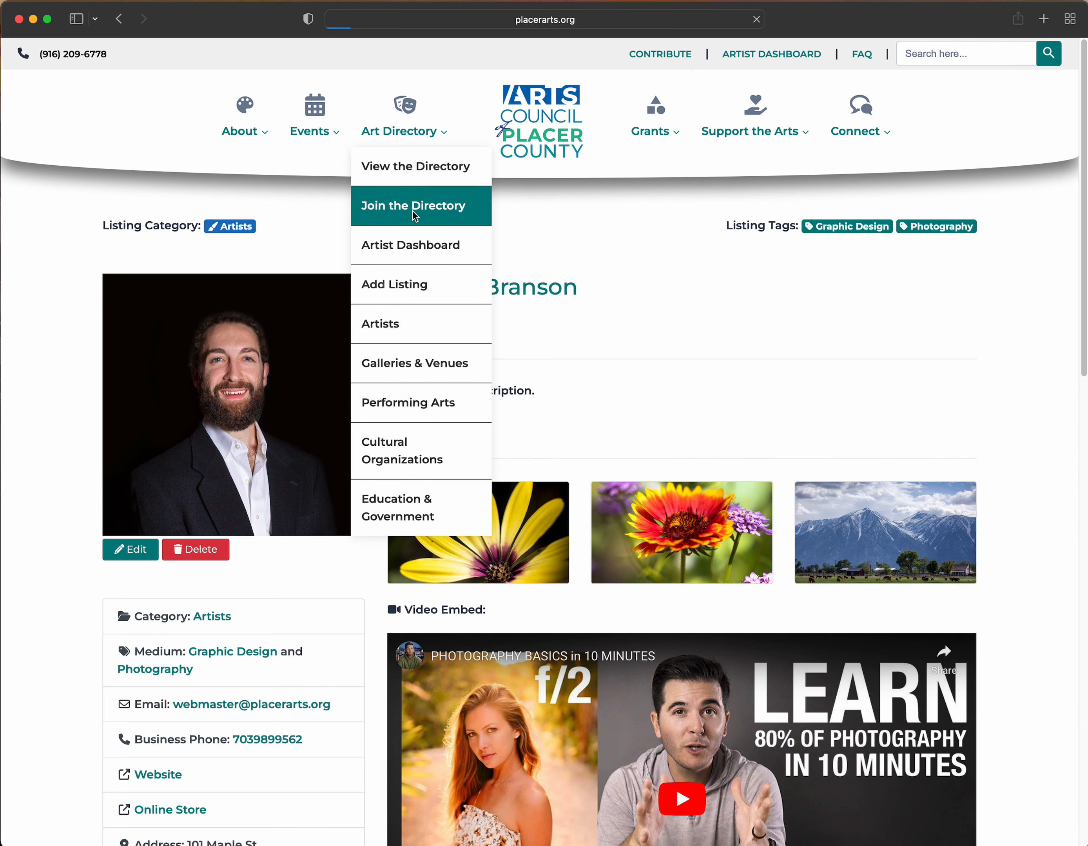
pyautogui.scroll(-8, 406, 378)
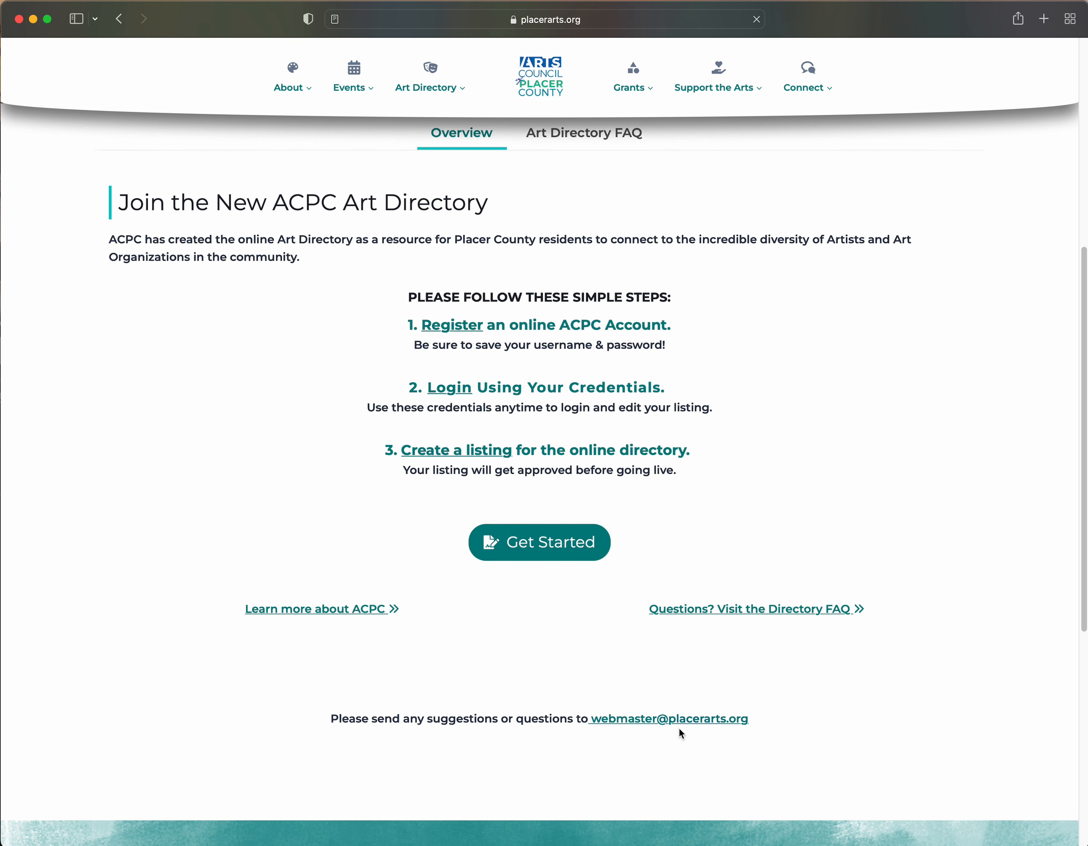
pyautogui.moveTo(765, 720); pyautogui.dragTo(588, 719)
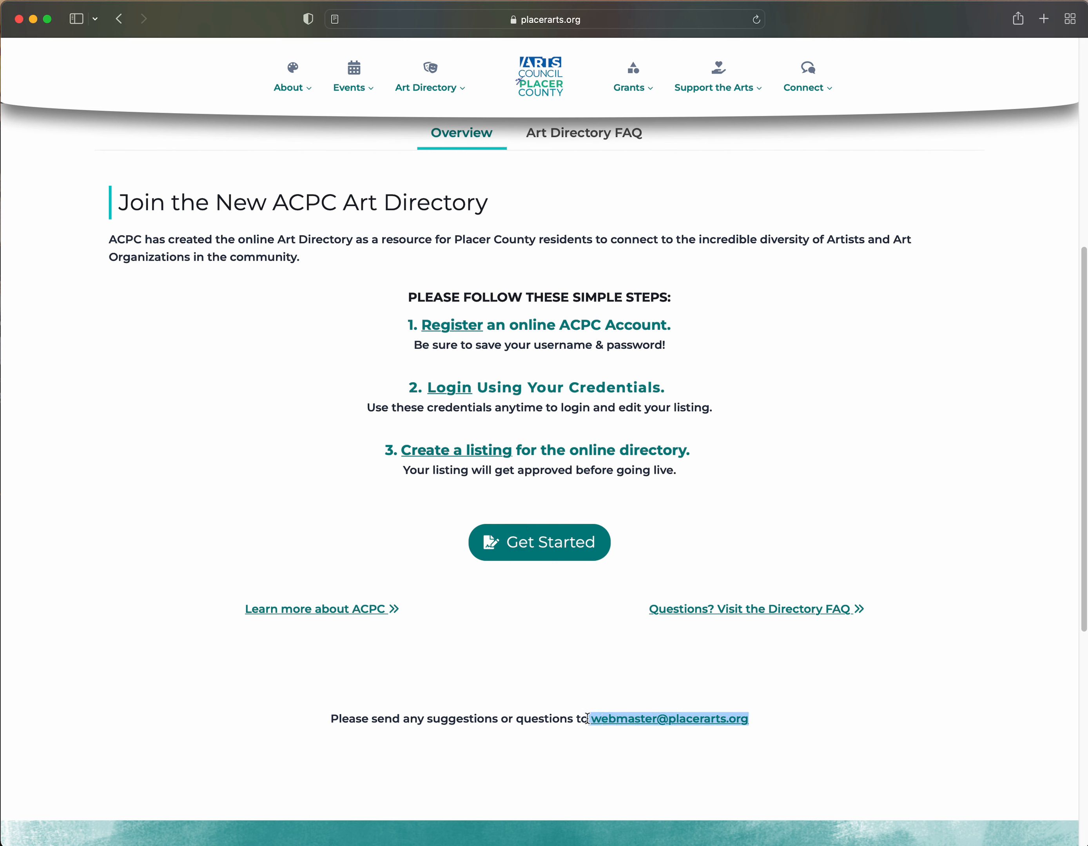
pyautogui.click(544, 694)
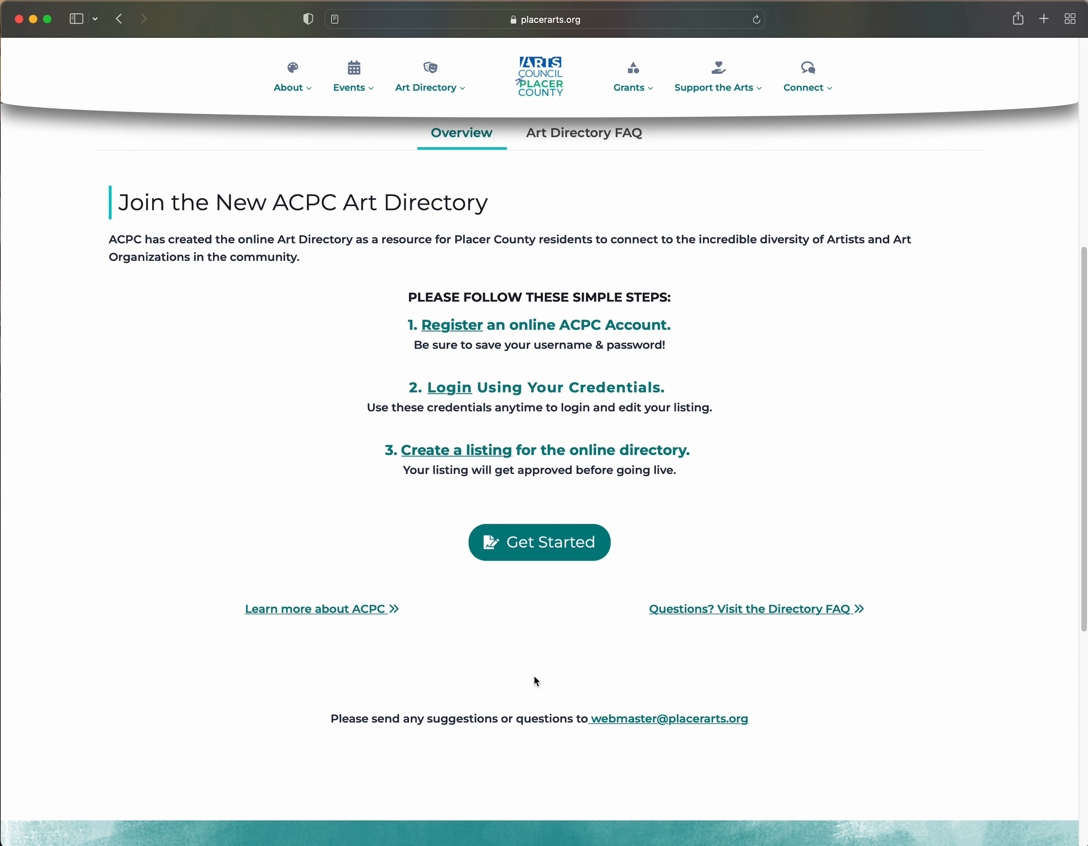
pyautogui.scroll(2, 535, 678)
pyautogui.scroll(2, 819, 511)
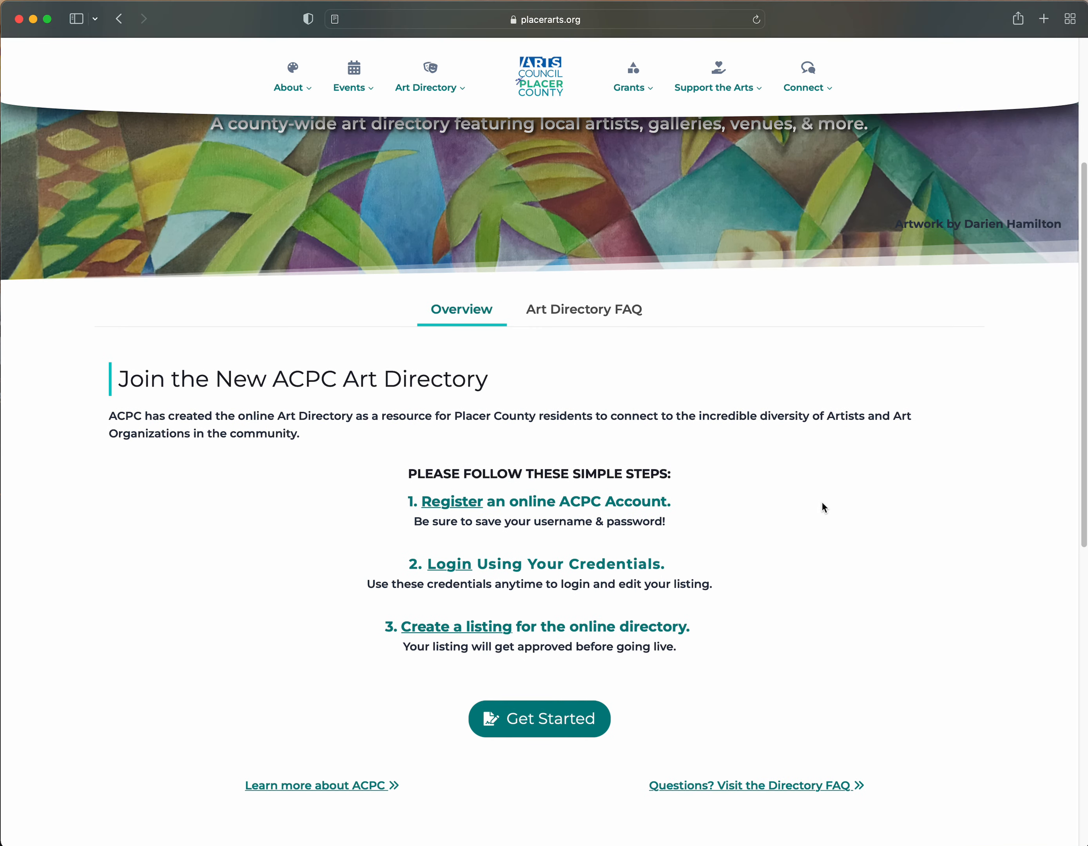
pyautogui.scroll(2, 822, 504)
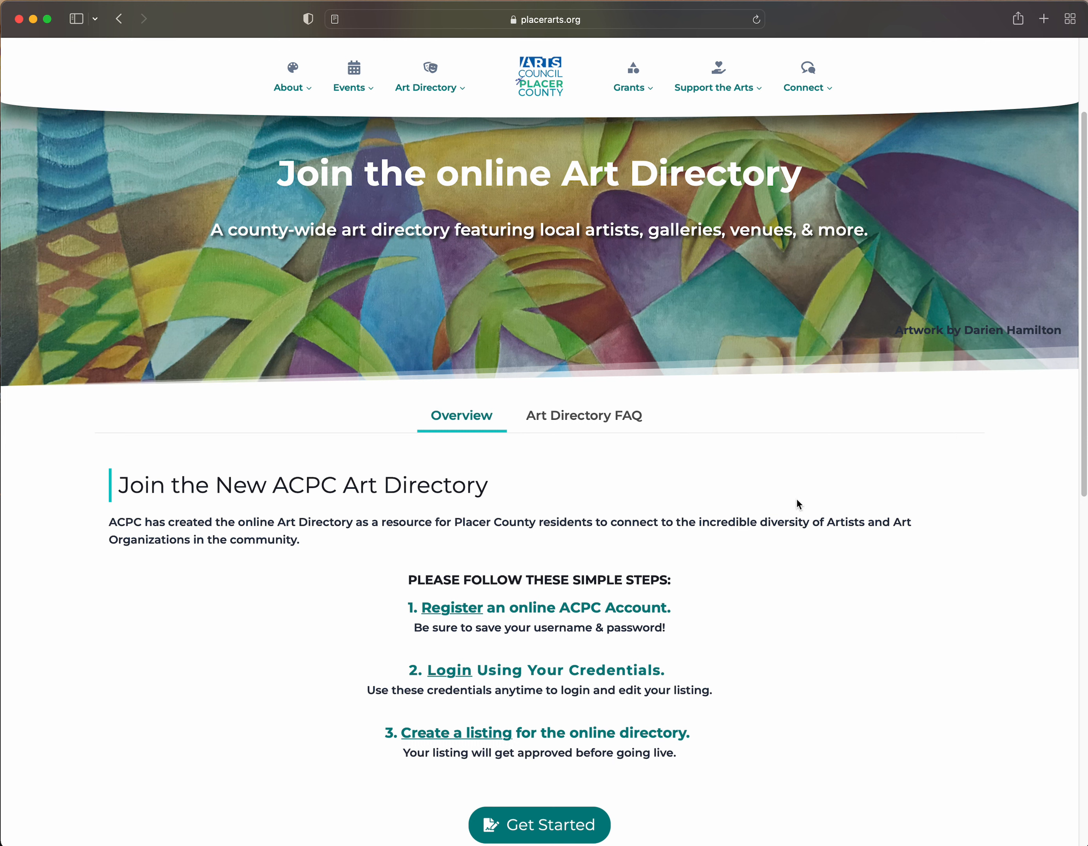
pyautogui.scroll(3, 793, 469)
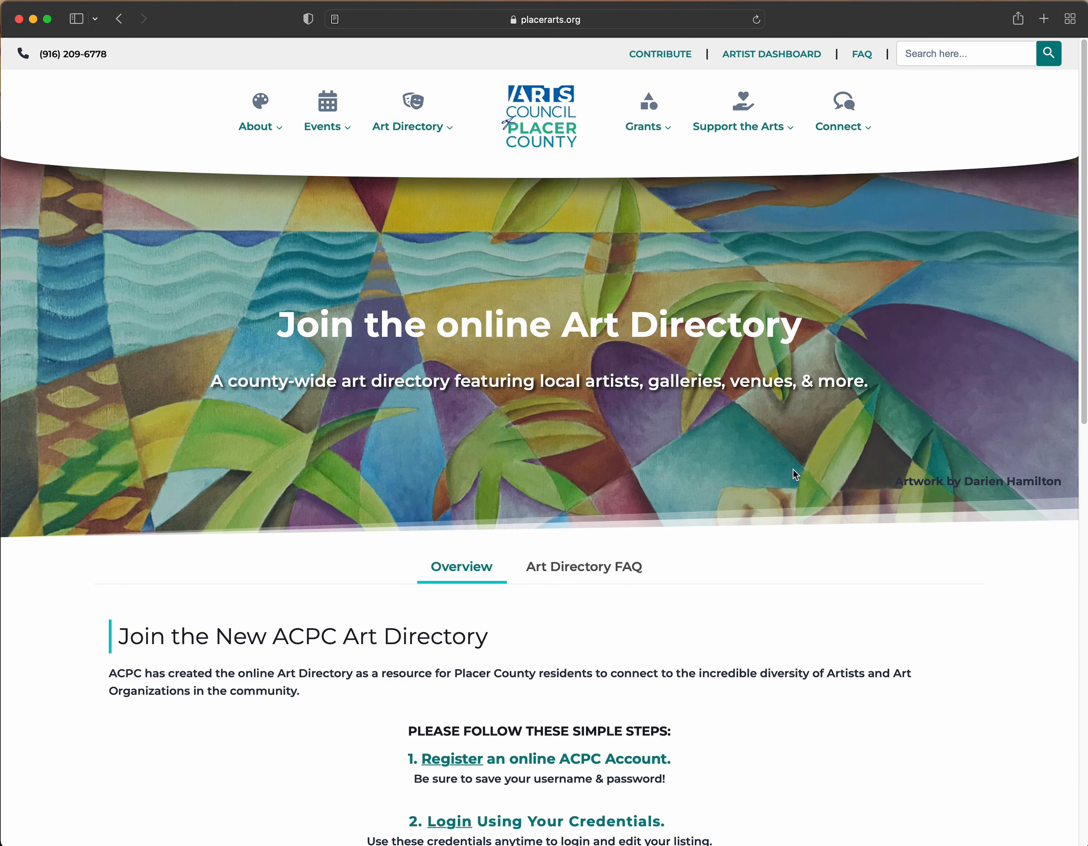